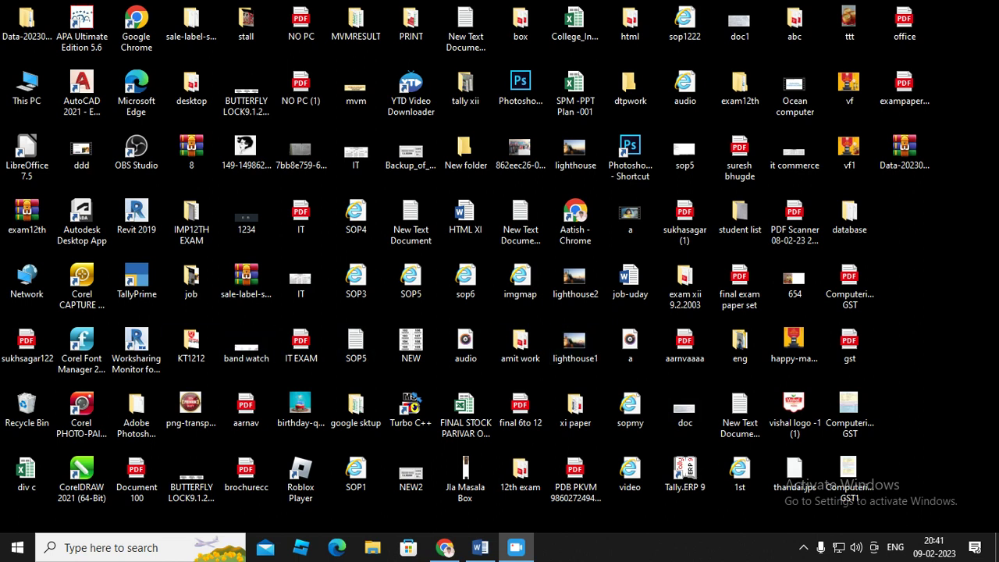
# - Launch Tally from the desktop and start Tally.ERP 9 in Educational Mode
pyautogui.click(137, 281)
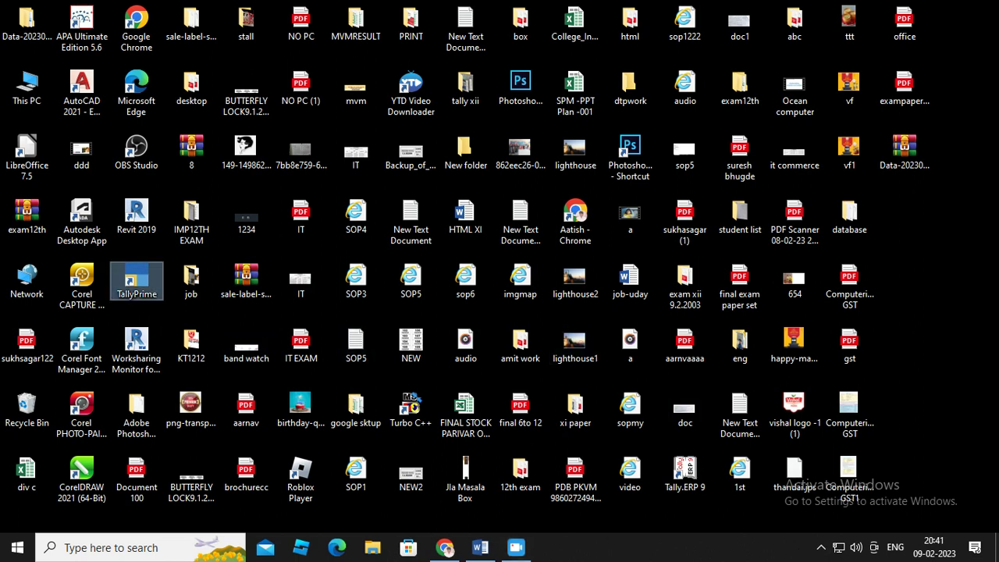
pyautogui.doubleClick(137, 281)
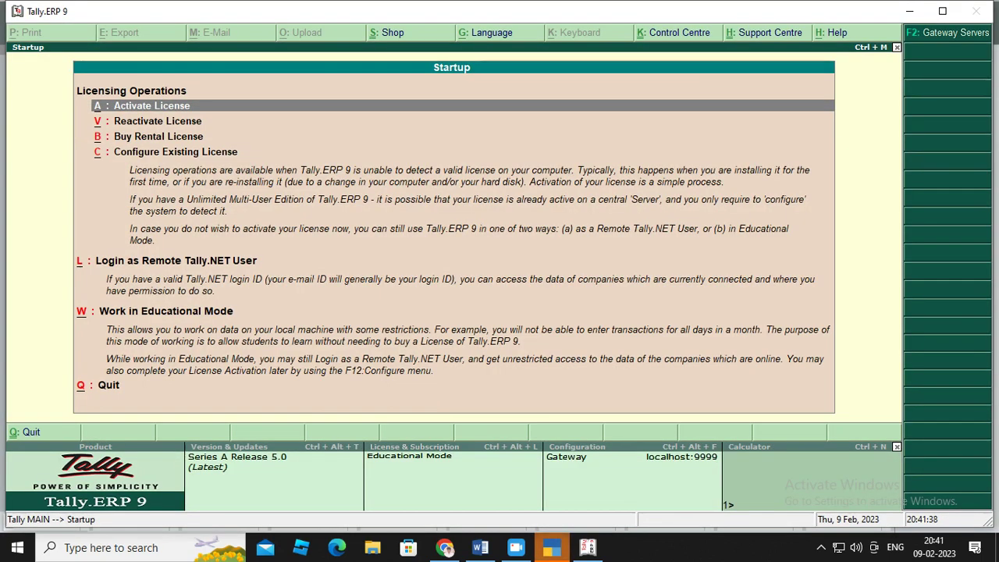
pyautogui.press('Down')
pyautogui.press('Down')
pyautogui.press('Down')
pyautogui.press('Down')
pyautogui.press('Down')
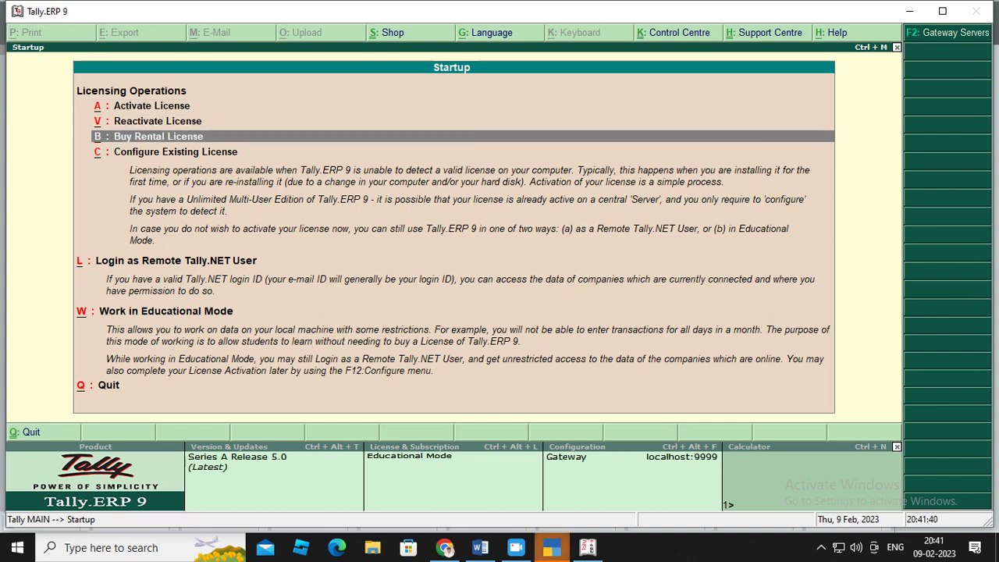
pyautogui.press('Return')
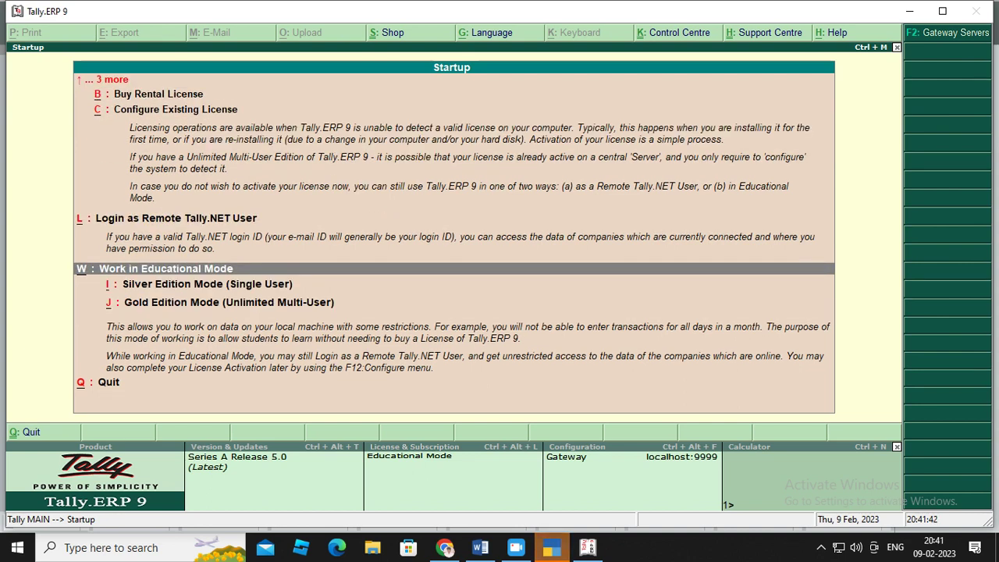
pyautogui.press('Down')
pyautogui.press('Return')
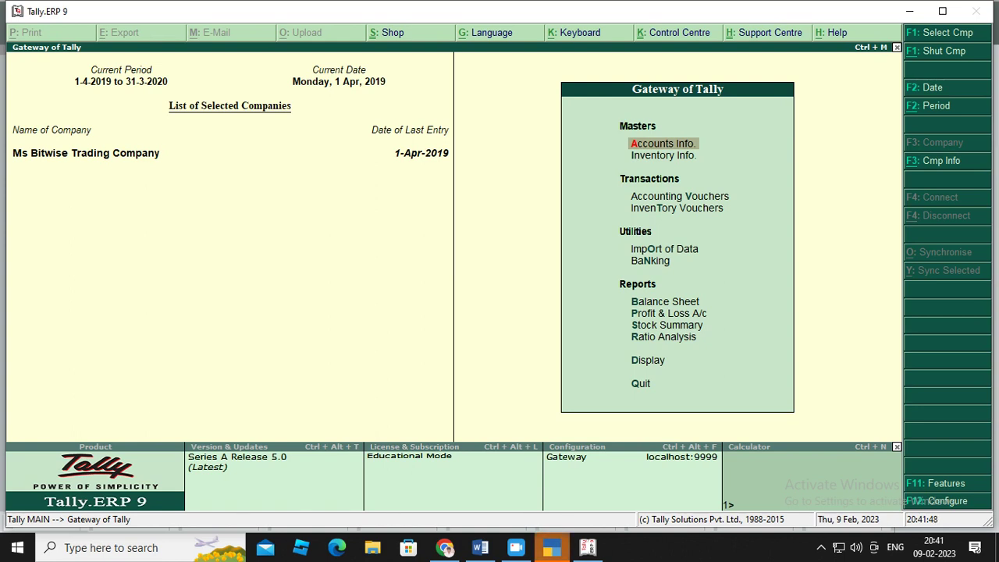
# - Begin creating a new company and enter "Ms Bags and" as its name
pyautogui.hotkey('alt', 'F3')
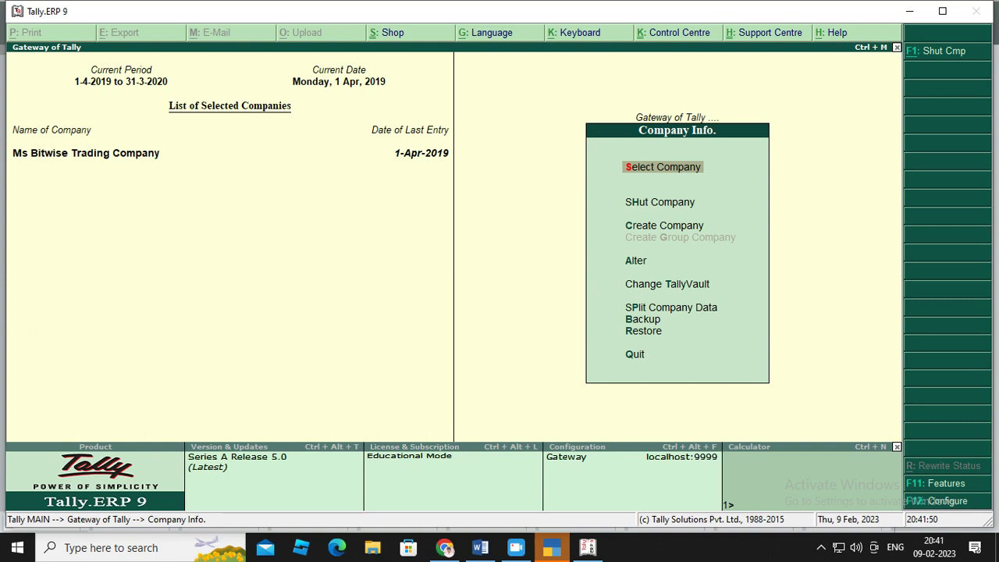
pyautogui.press('Down')
pyautogui.press('Down')
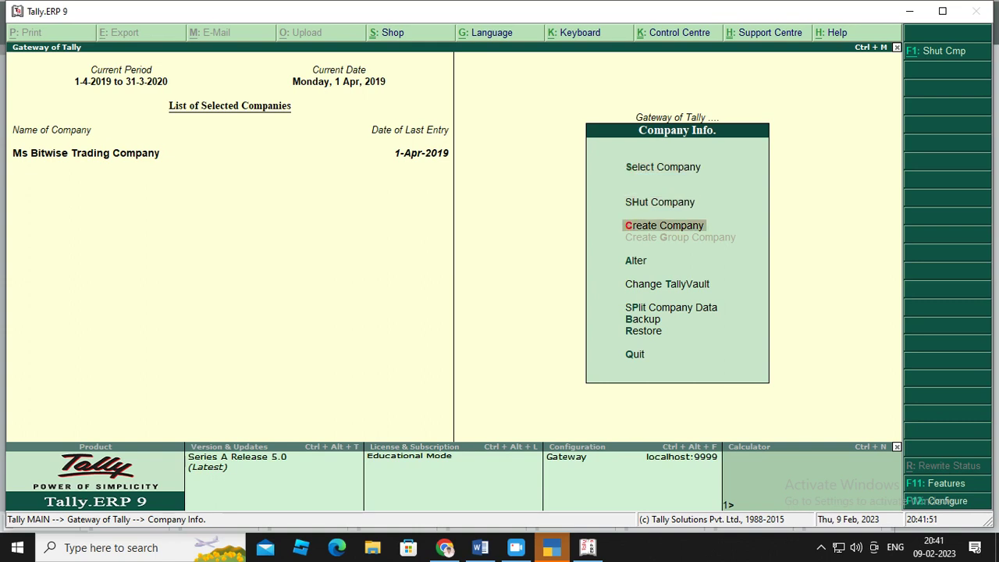
pyautogui.press('Return')
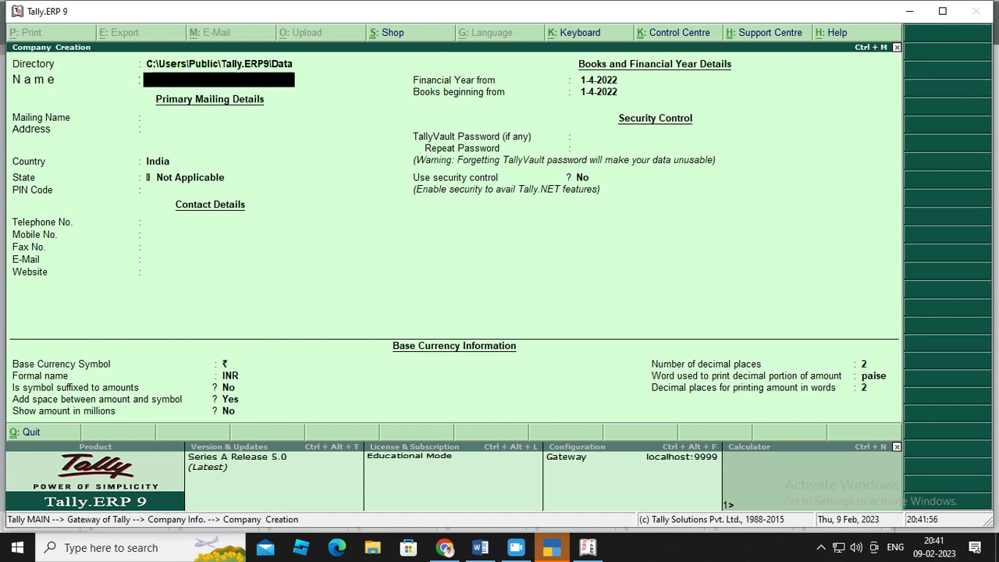
pyautogui.write('Ms Bas')
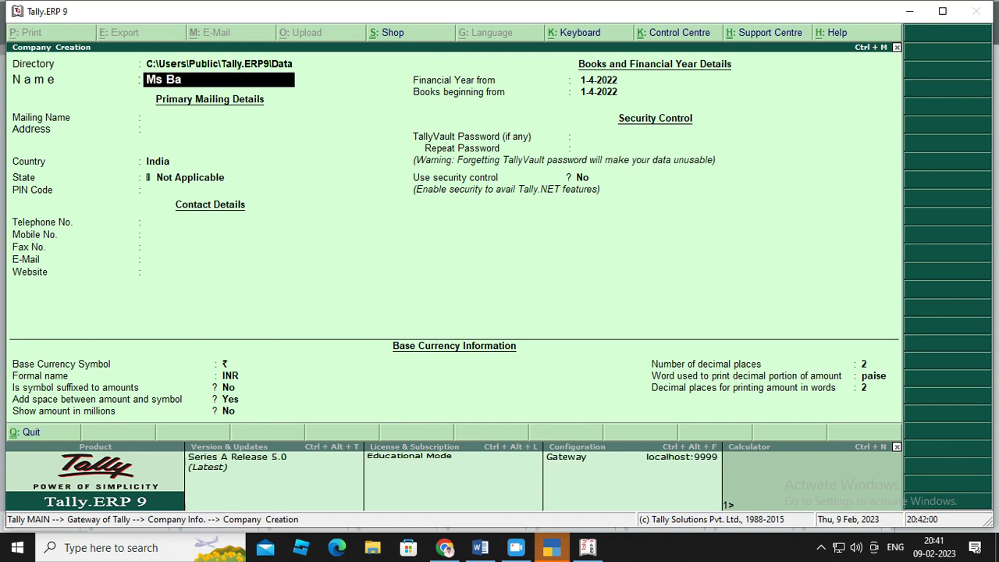
pyautogui.press('Return')
pyautogui.press('BackSpace')
pyautogui.press('BackSpace')
pyautogui.press('BackSpace')
pyautogui.press('BackSpace')
pyautogui.write('Bage')
pyautogui.press('BackSpace')
pyautogui.write('s and')
# - Keep the default mailing, financial year, security and base currency details and save the new company
pyautogui.press('Return')
pyautogui.press('Return')
pyautogui.press('Return')
pyautogui.press('Return')
pyautogui.press('Return')
pyautogui.press('Return')
pyautogui.press('Return')
pyautogui.press('Return')
pyautogui.press('Return')
pyautogui.press('Return')
pyautogui.press('Return')
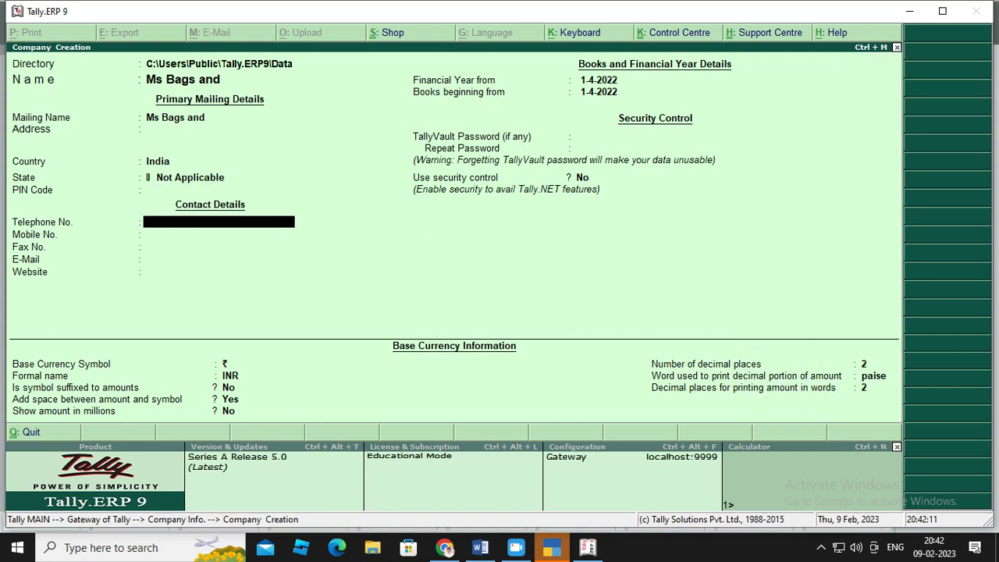
pyautogui.press('Return')
pyautogui.press('Return')
pyautogui.press('Return')
pyautogui.press('Return')
pyautogui.press('Return')
pyautogui.press('Return')
pyautogui.press('Return')
pyautogui.press('Return')
pyautogui.press('Return')
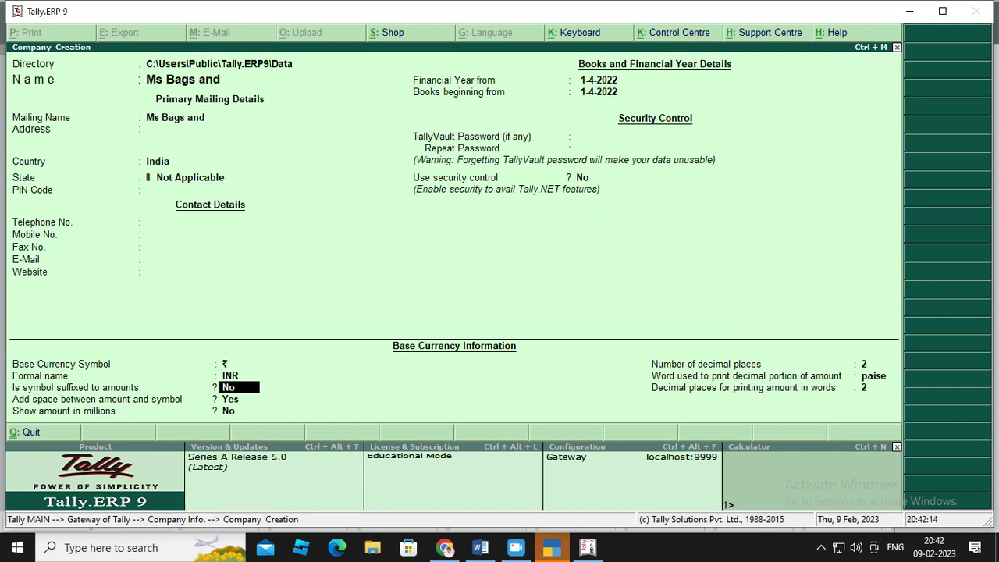
pyautogui.press('Return')
pyautogui.press('Return')
pyautogui.press('Return')
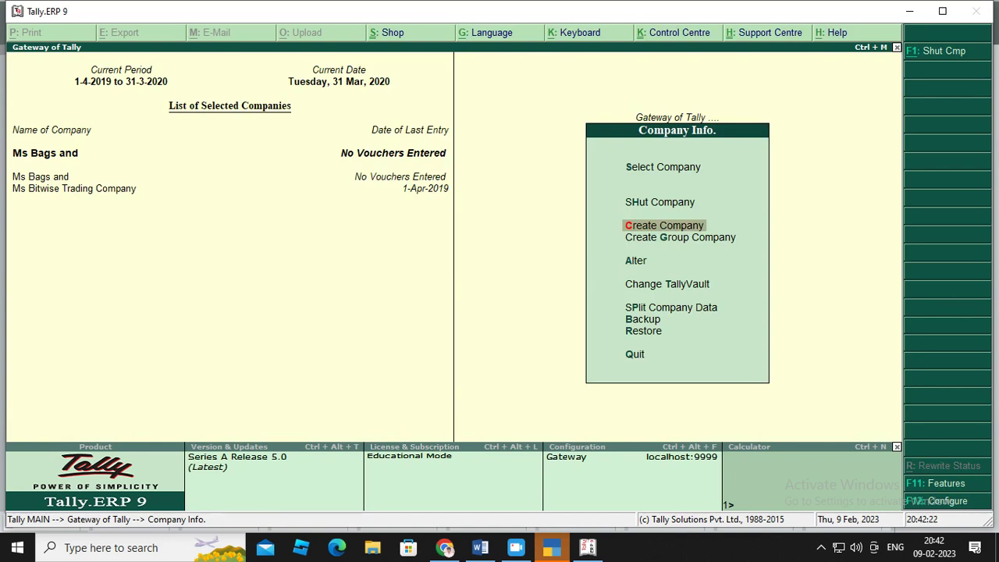
pyautogui.press('F11')
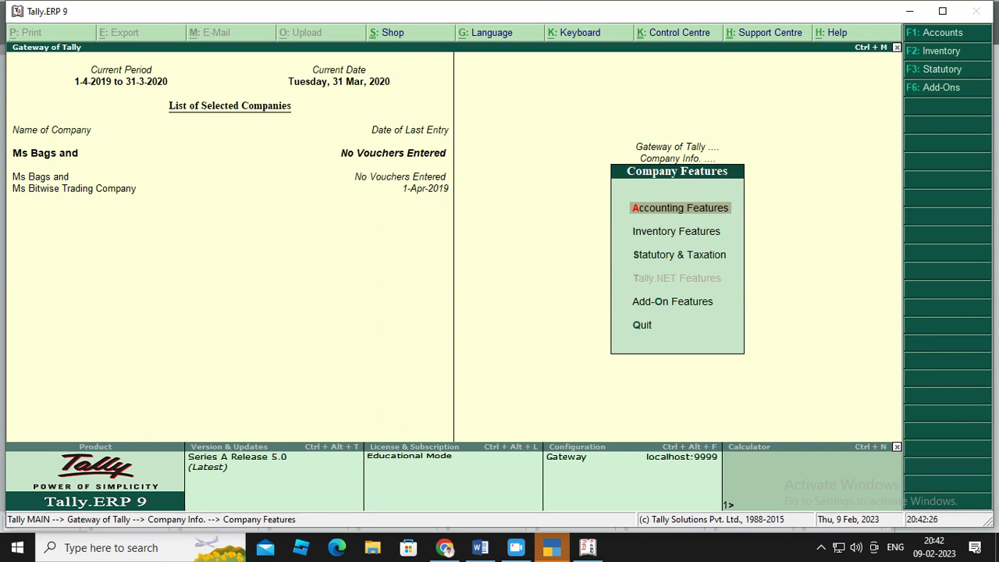
pyautogui.press('Return')
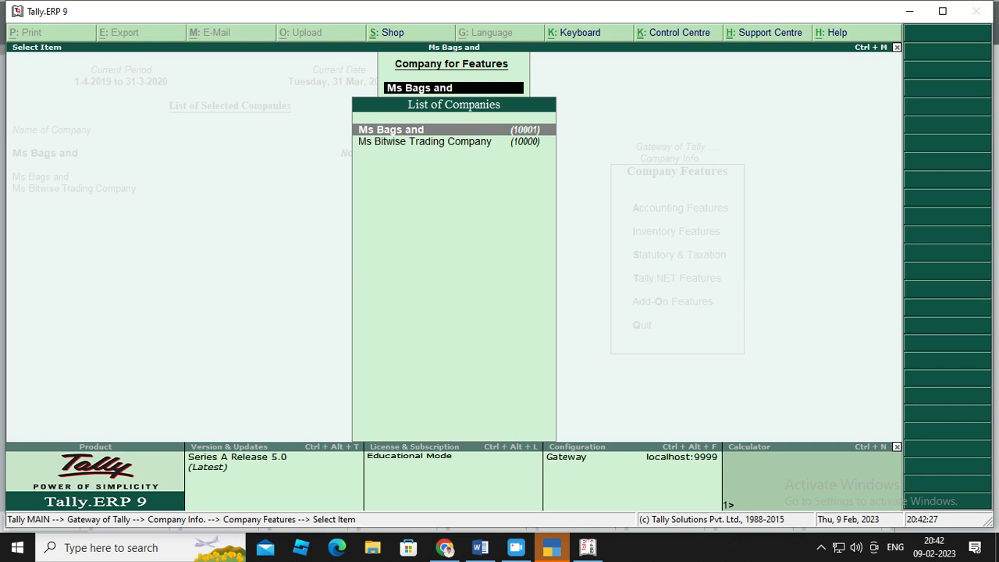
pyautogui.press('Return')
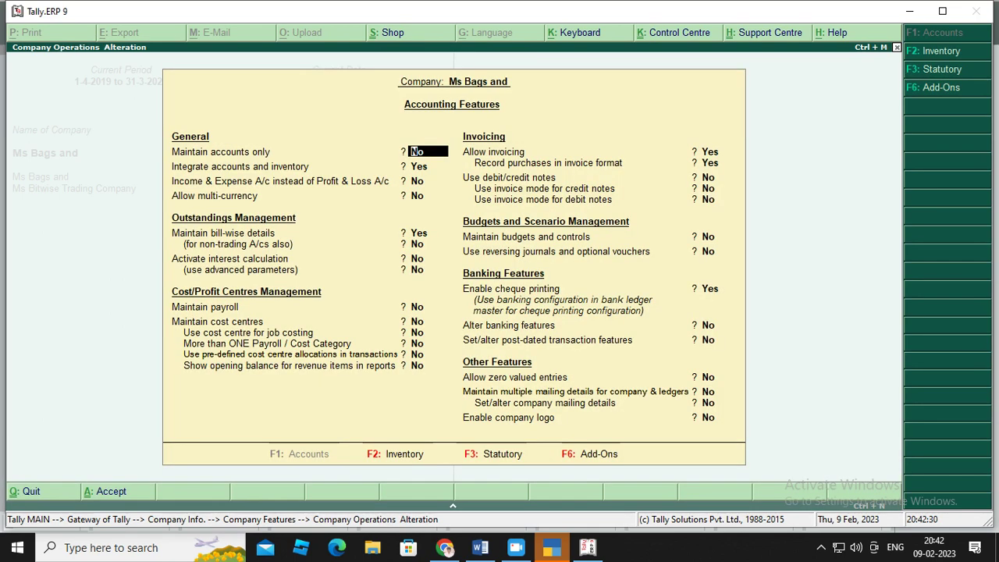
pyautogui.write('y')
pyautogui.press('Escape')
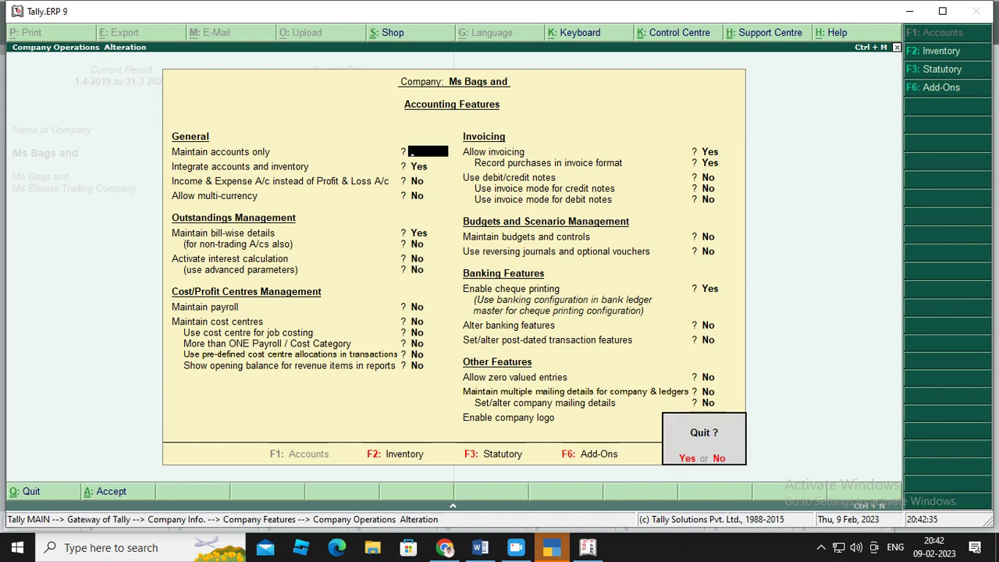
pyautogui.press('Return')
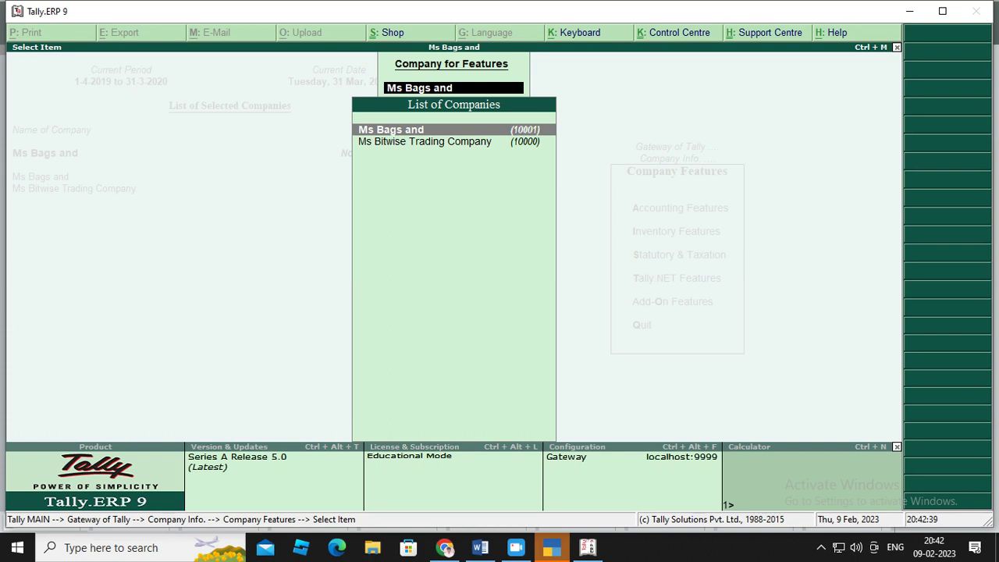
pyautogui.press('Return')
pyautogui.press('Escape')
pyautogui.press('Return')
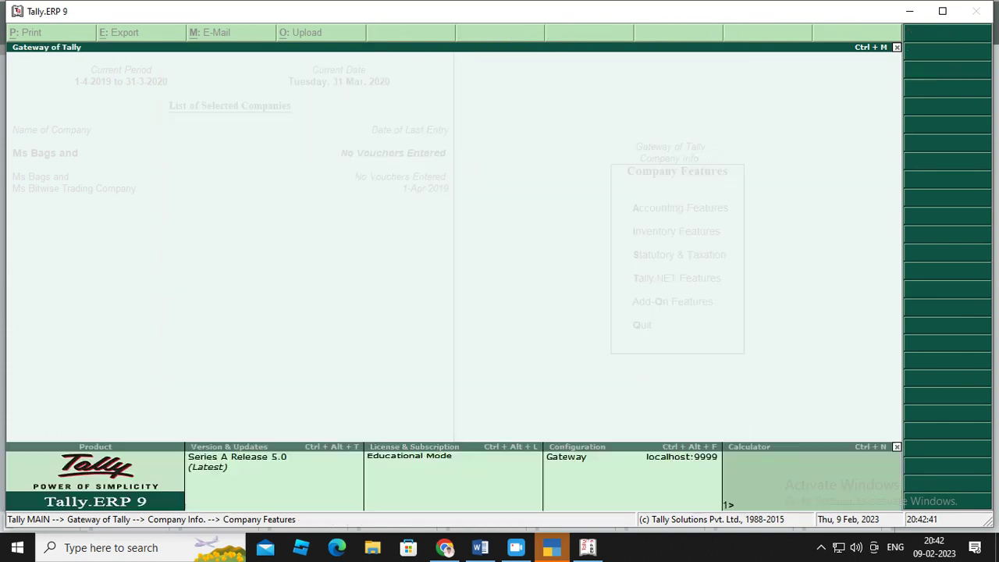
pyautogui.press('Escape')
pyautogui.press('Escape')
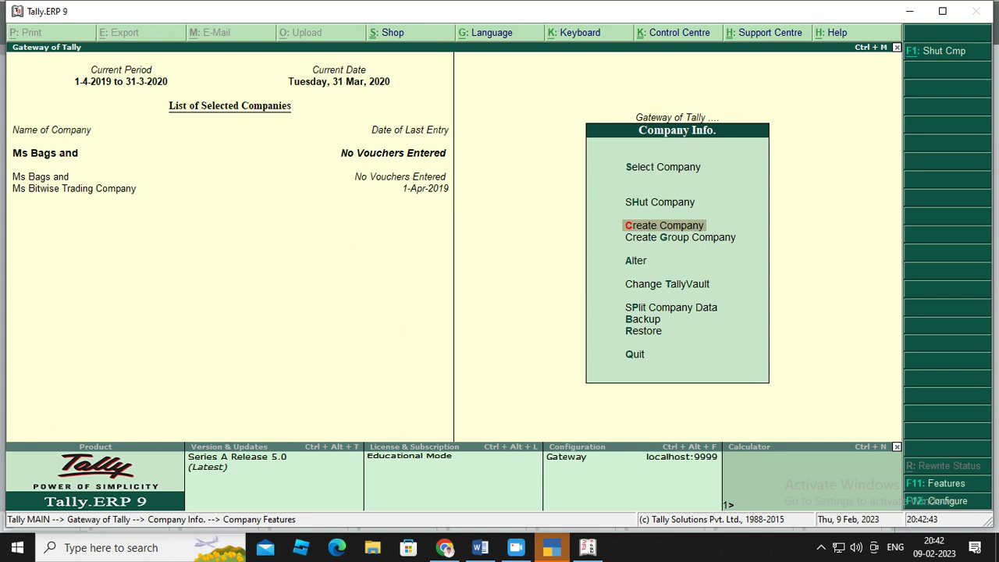
# - Switch to TallyPrime and continue in Educational Mode to its Gateway of Tally
pyautogui.hotkey('alt', 'Tab')
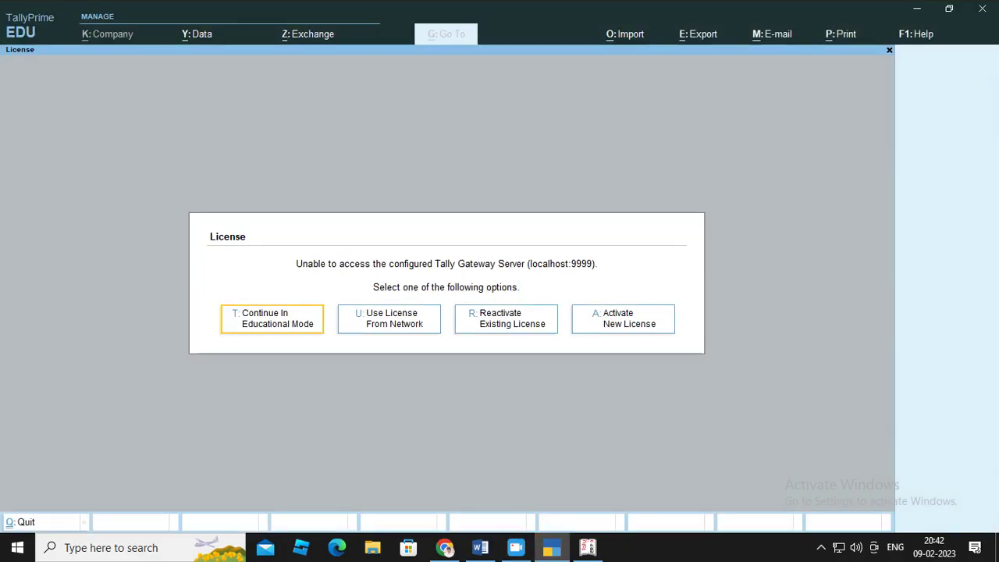
pyautogui.press('Return')
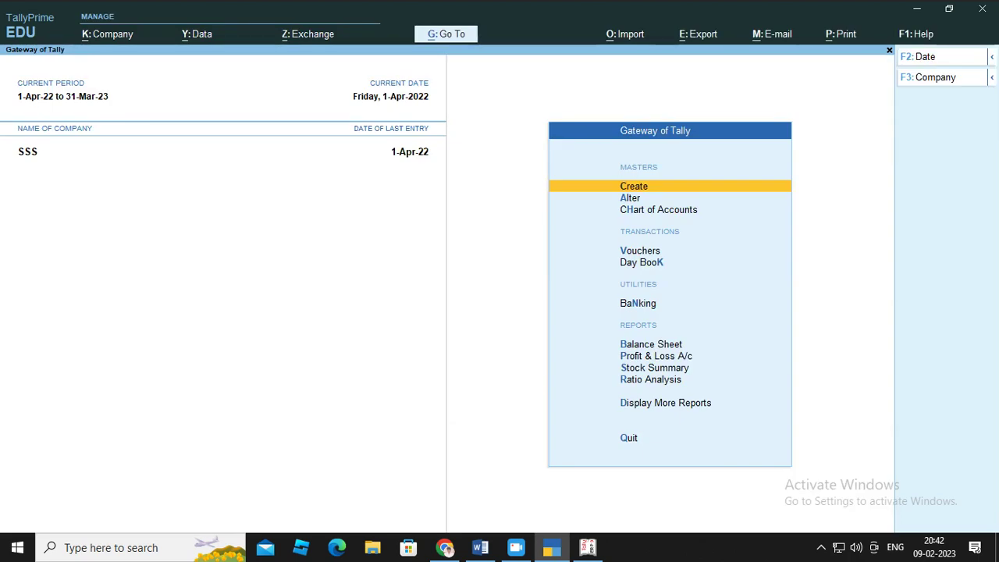
pyautogui.press('Return')
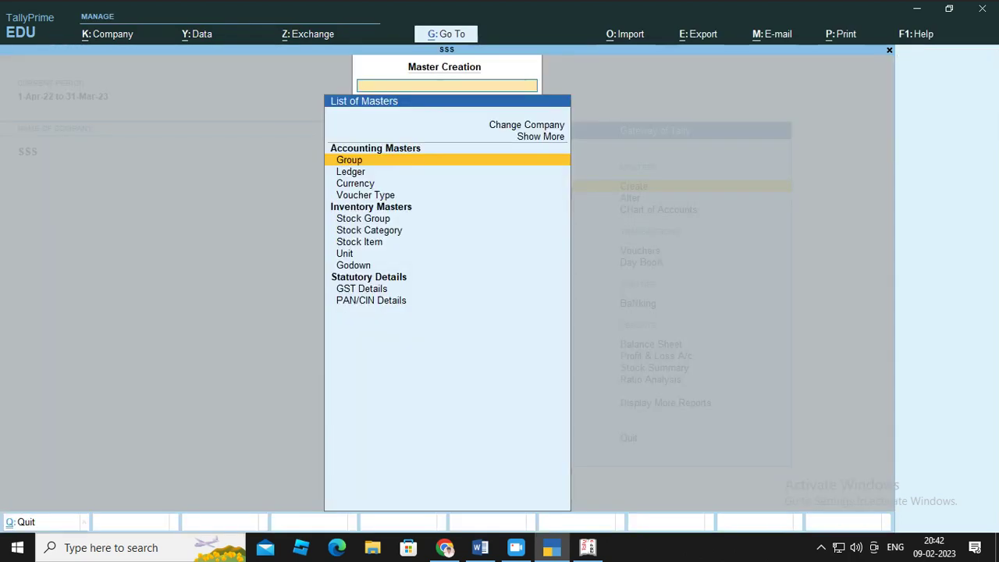
pyautogui.press('Escape')
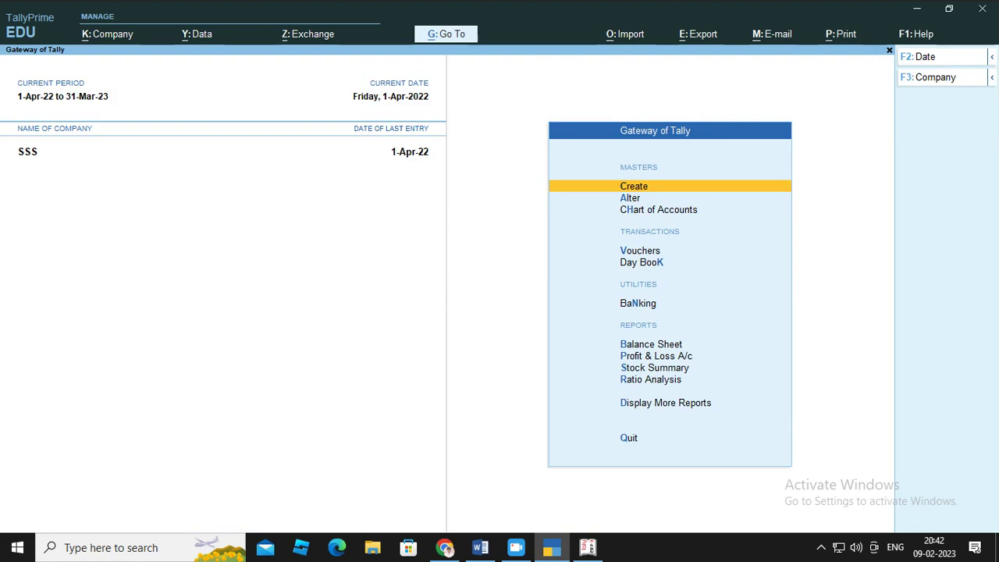
# - Begin creating a new company and enter "Mw Bags and Baggage Tradrs" as its name
pyautogui.hotkey('alt', 'k')
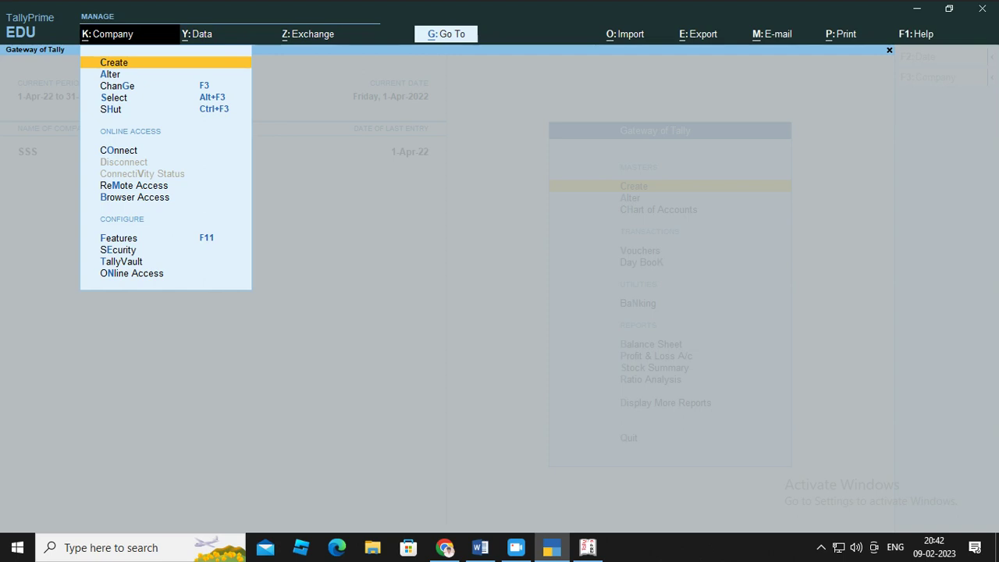
pyautogui.press('Return')
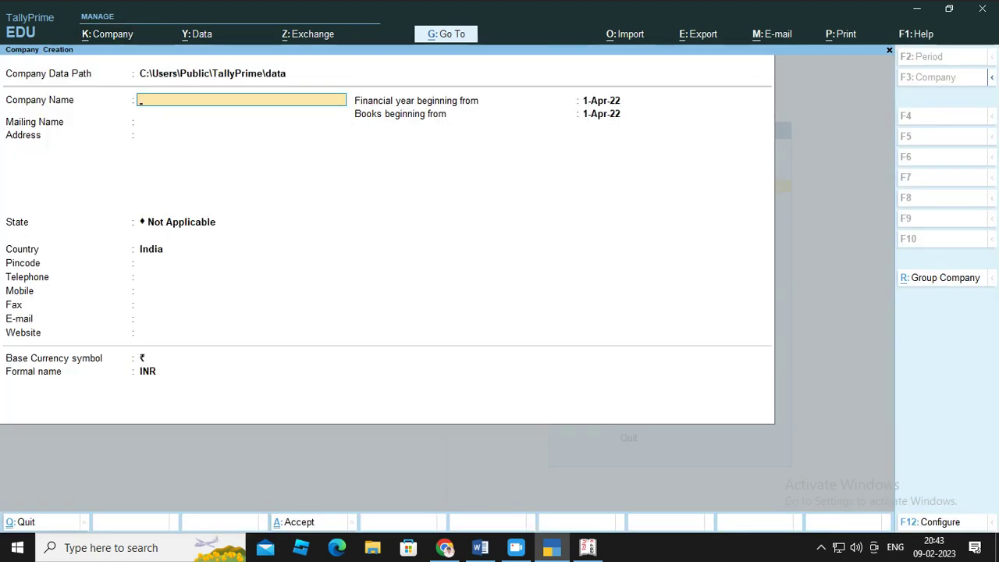
pyautogui.write('Mw Bqte')
pyautogui.press('BackSpace')
pyautogui.press('BackSpace')
pyautogui.press('BackSpace')
pyautogui.press('BackSpace')
pyautogui.write('b')
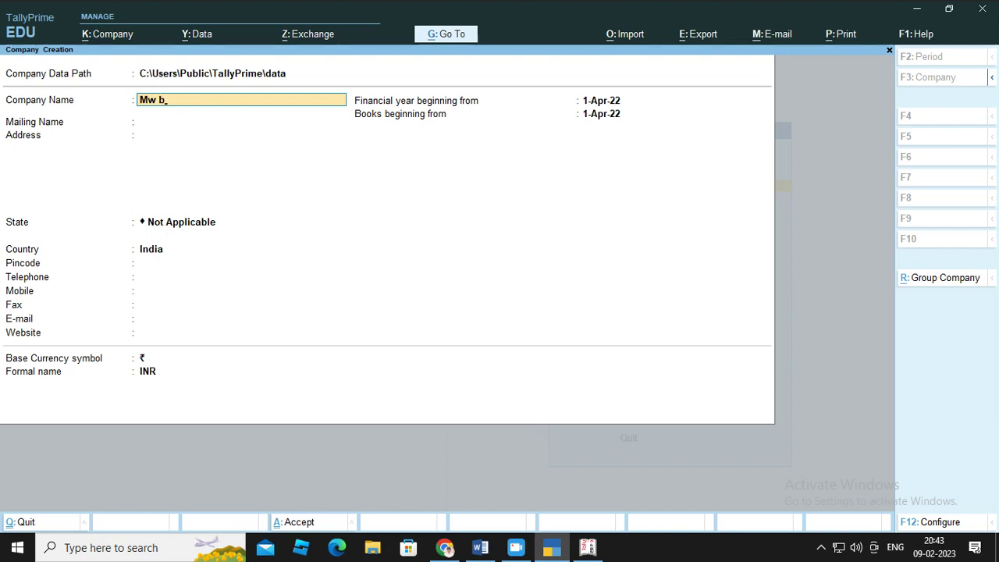
pyautogui.write('ags')
pyautogui.write(' and')
pyautogui.write(' b')
pyautogui.write('ag')
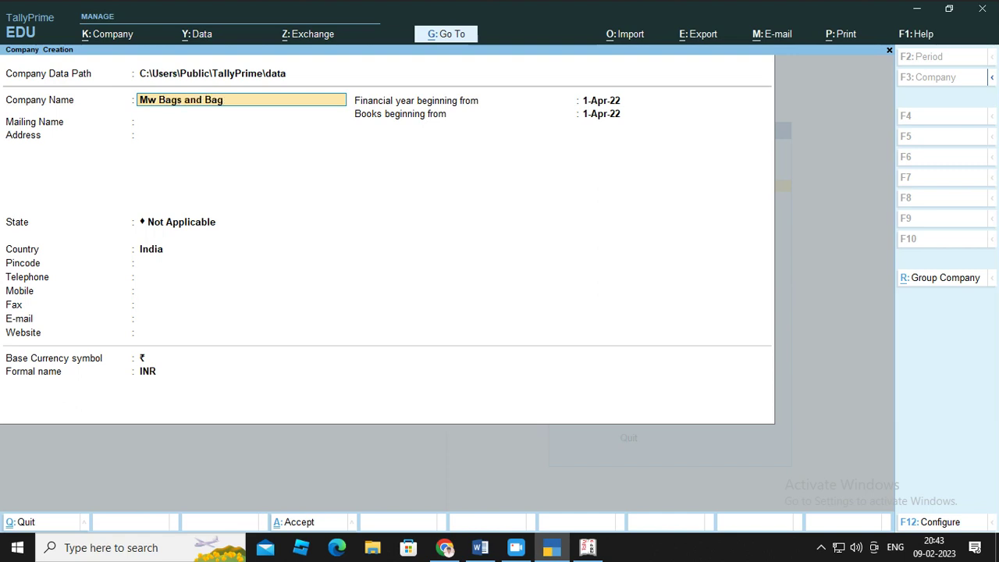
pyautogui.write('gage trad')
# - Keep the default address, contact, financial year and currency details and accept the company creation
pyautogui.press('Return')
pyautogui.press('Return')
pyautogui.press('Return')
pyautogui.press('Return')
pyautogui.press('Return')
pyautogui.press('Return')
pyautogui.press('Return')
pyautogui.press('Return')
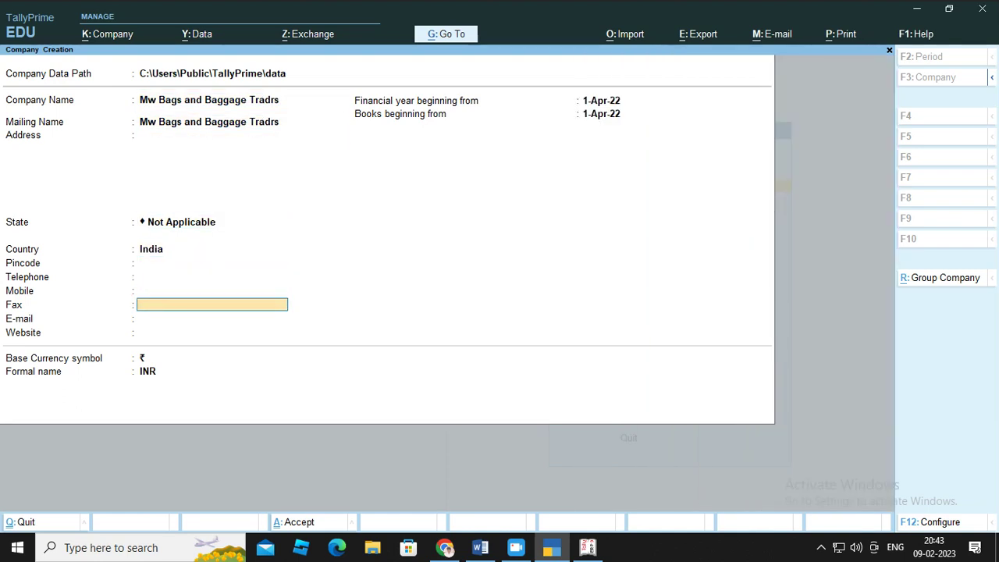
pyautogui.press('Return')
pyautogui.press('Return')
pyautogui.press('Return')
pyautogui.press('Return')
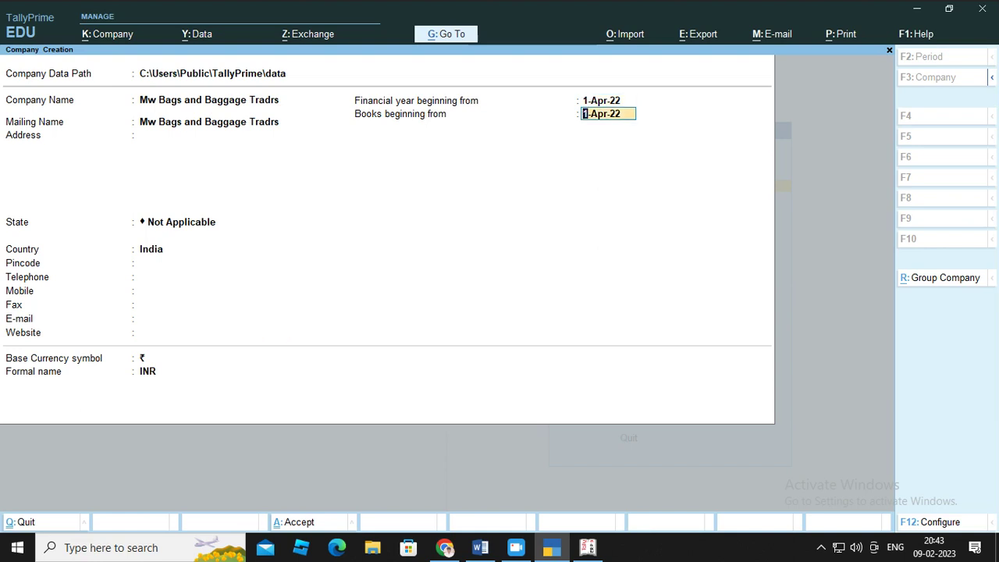
pyautogui.press('Return')
pyautogui.press('Return')
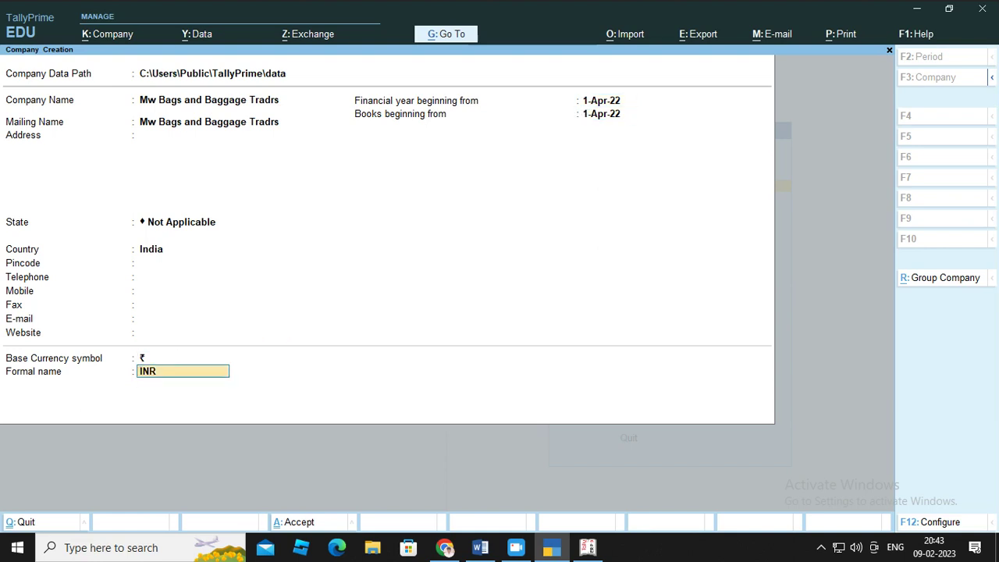
pyautogui.press('Return')
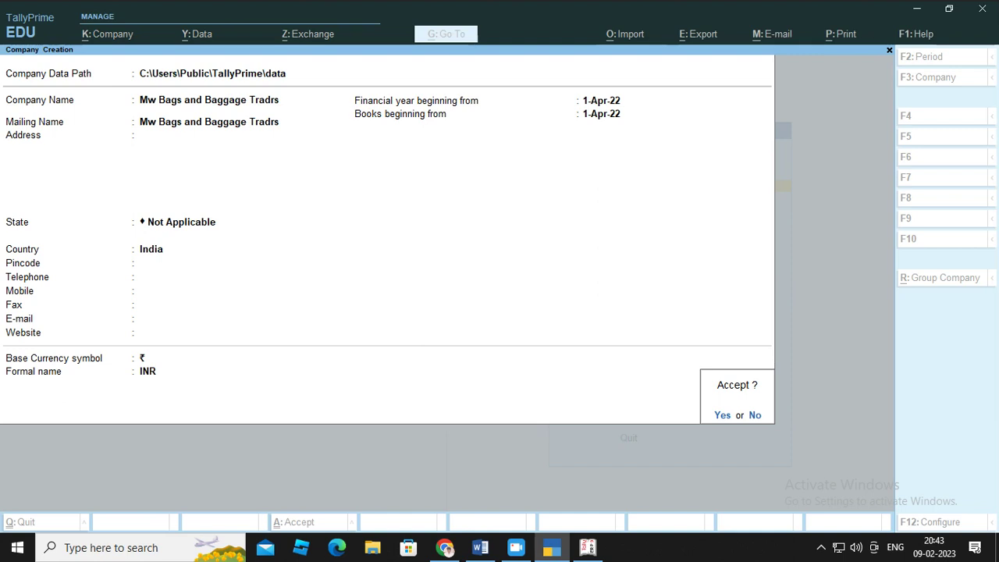
pyautogui.press('y')
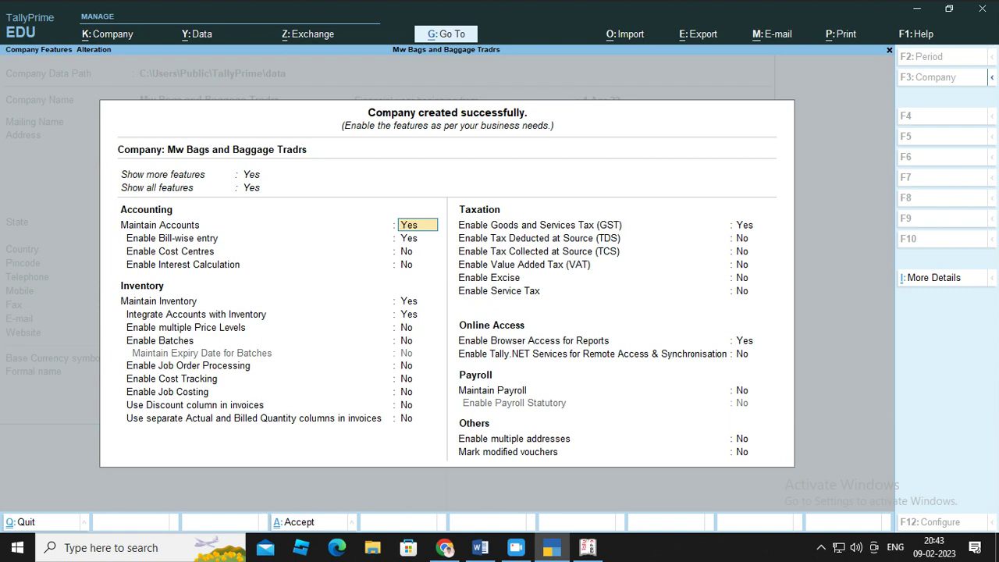
# - Keep the default accounting and inventory features for the new company
pyautogui.press('Return')
pyautogui.press('Return')
pyautogui.press('Return')
pyautogui.press('Return')
pyautogui.press('Return')
pyautogui.press('Return')
pyautogui.press('Return')
pyautogui.press('Return')
pyautogui.press('Return')
pyautogui.press('Return')
pyautogui.press('Return')
pyautogui.press('Return')
pyautogui.press('Return')
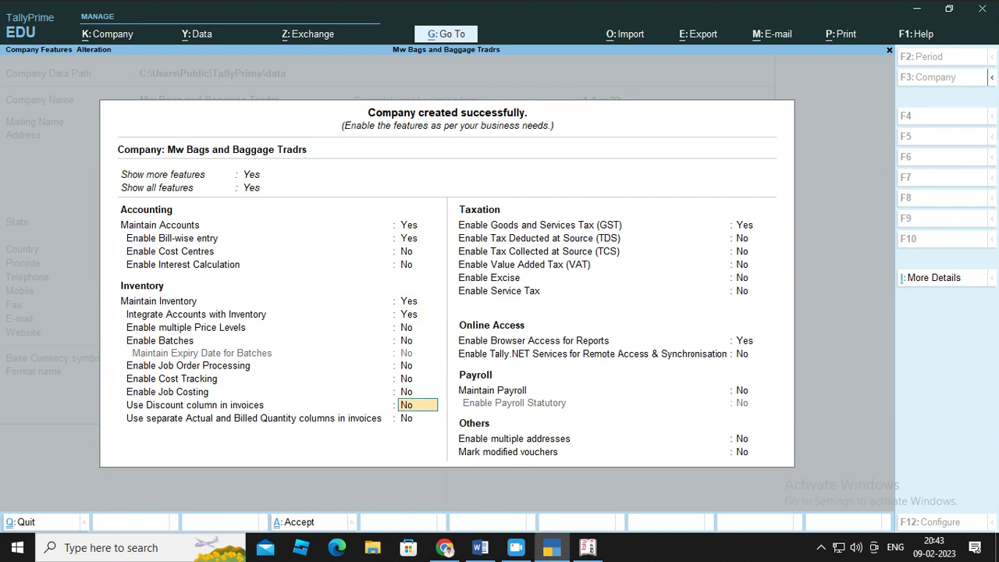
# - Open the company's GST details and set its GST registration state to Maharashtra
pyautogui.press('Return')
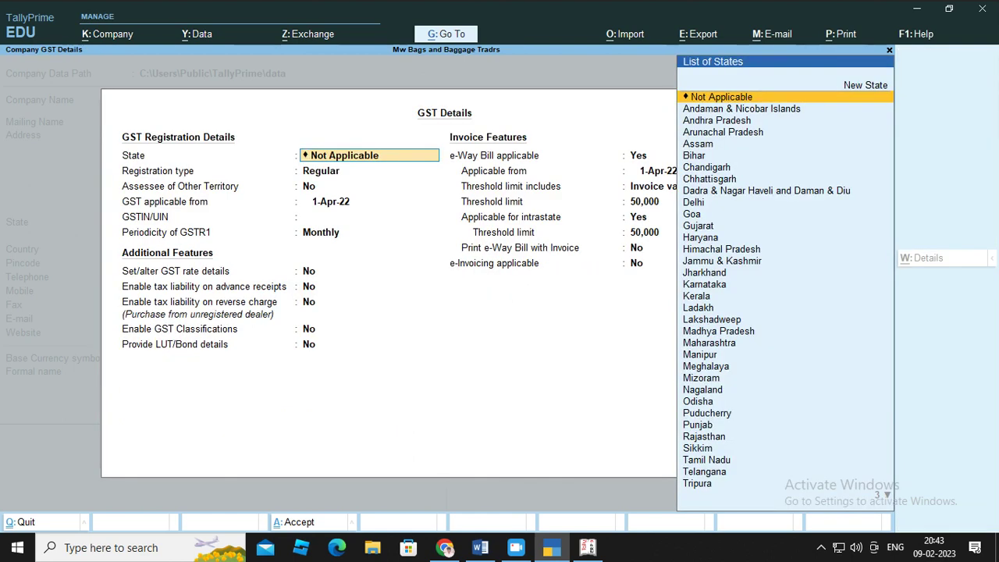
pyautogui.write('M')
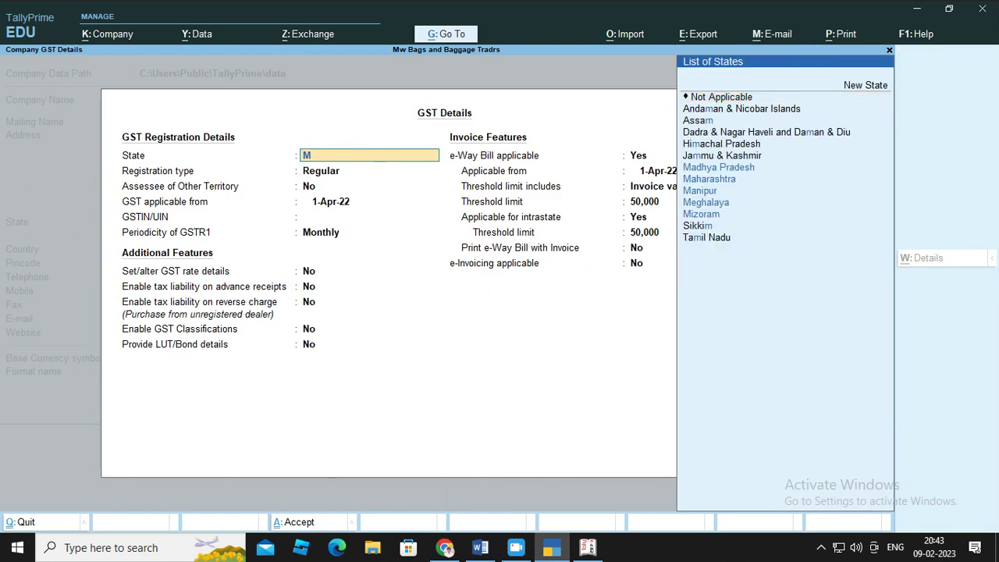
pyautogui.press('Down')
pyautogui.press('Return')
pyautogui.press('Return')
pyautogui.press('Return')
pyautogui.press('Return')
pyautogui.press('Return')
pyautogui.press('Return')
pyautogui.press('Return')
pyautogui.press('Return')
pyautogui.press('Return')
pyautogui.press('Return')
pyautogui.press('Return')
pyautogui.press('Return')
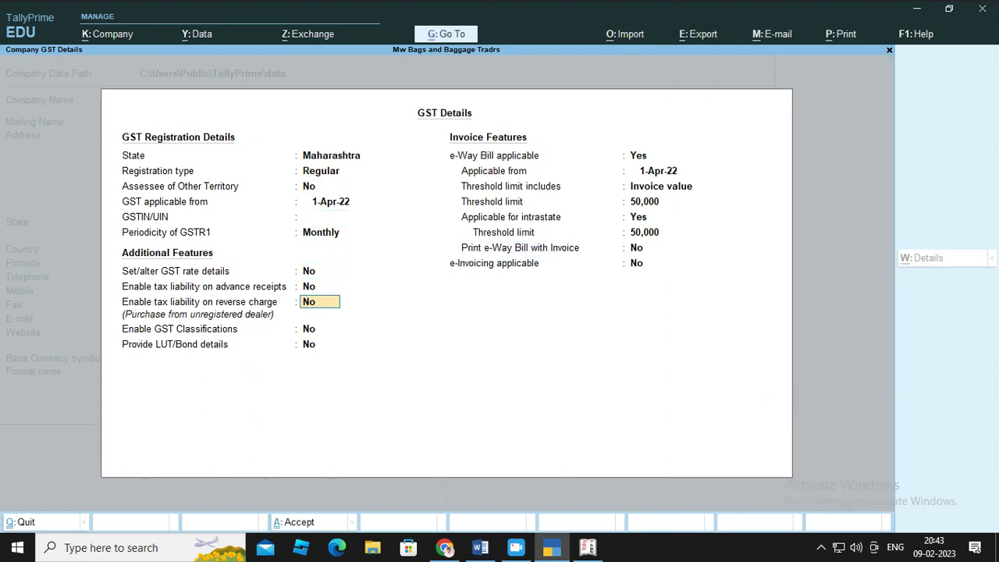
pyautogui.press('Return')
pyautogui.press('Return')
pyautogui.press('Return')
pyautogui.press('Return')
pyautogui.press('Return')
pyautogui.press('Return')
pyautogui.press('Return')
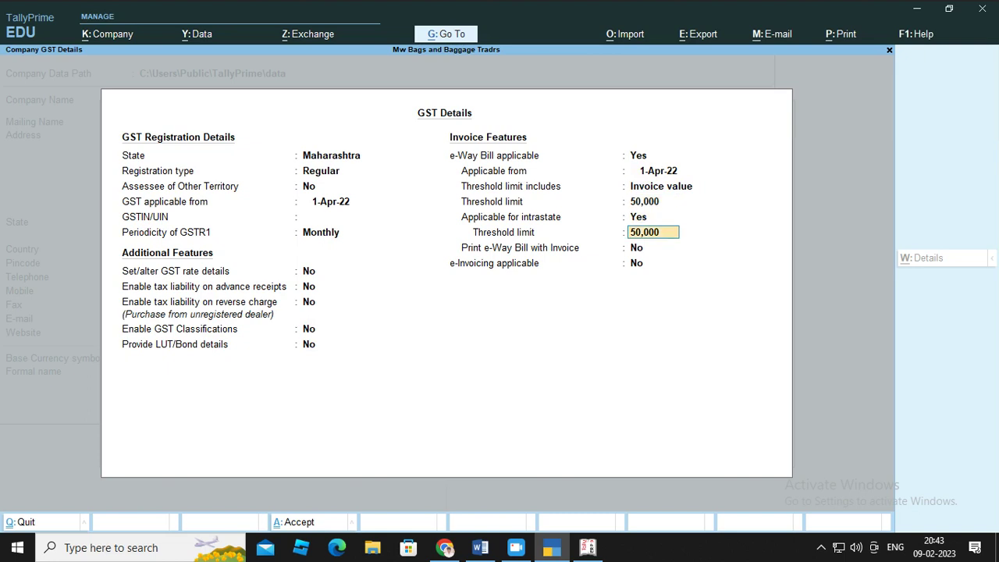
pyautogui.press('Escape')
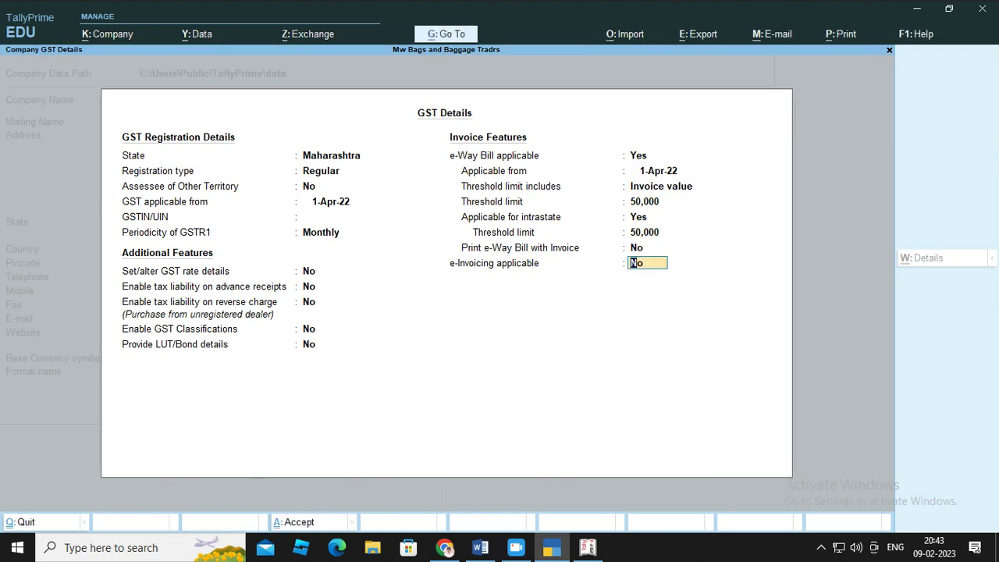
# - Return to the blank GSTIN/UIN field and enter the company's GST identification number
pyautogui.press('Up')
pyautogui.press('Up')
pyautogui.press('Up')
pyautogui.press('Up')
pyautogui.press('Up')
pyautogui.press('Up')
pyautogui.press('Up')
pyautogui.press('Up')
pyautogui.press('Up')
pyautogui.press('Up')
pyautogui.press('Up')
pyautogui.press('Up')
pyautogui.press('Up')
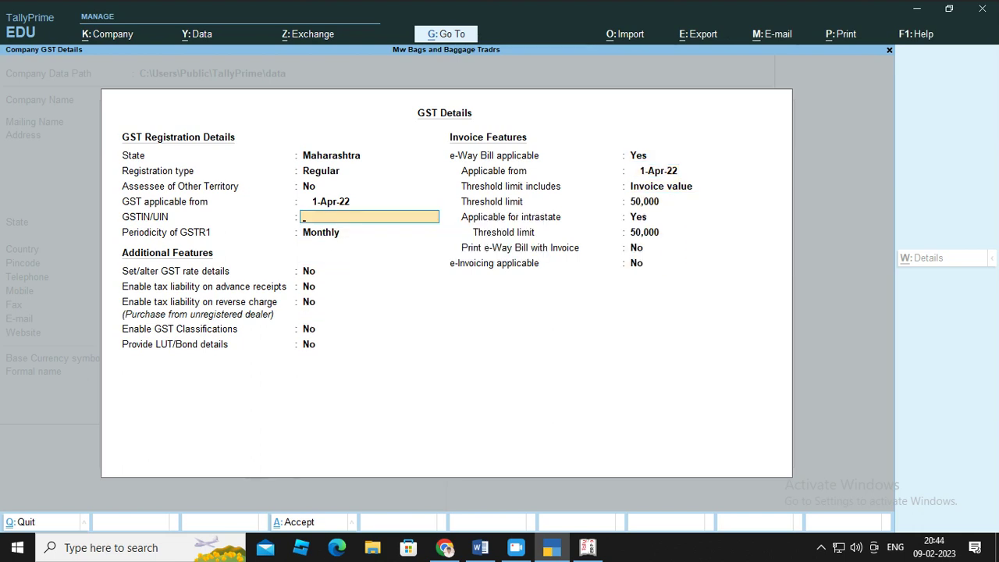
pyautogui.write('27')
pyautogui.write('TUVW1234C2')
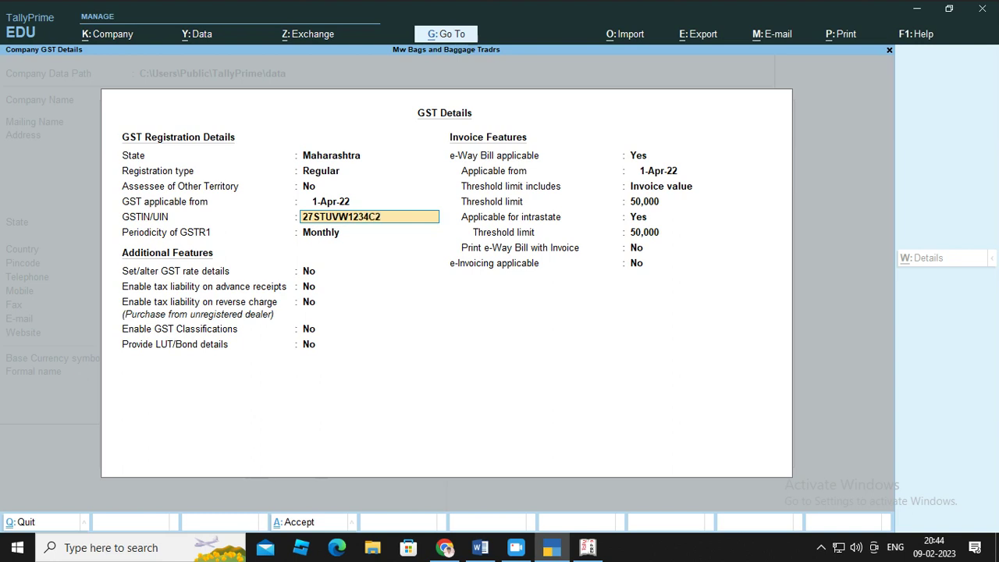
pyautogui.write('Z1')
# - Keep the remaining default registration, additional feature and e-Way Bill settings and accept the company's GST details
pyautogui.press('Return')
pyautogui.press('Return')
pyautogui.press('Return')
pyautogui.press('Return')
pyautogui.press('Return')
pyautogui.press('Return')
pyautogui.press('Return')
pyautogui.press('Return')
pyautogui.press('Return')
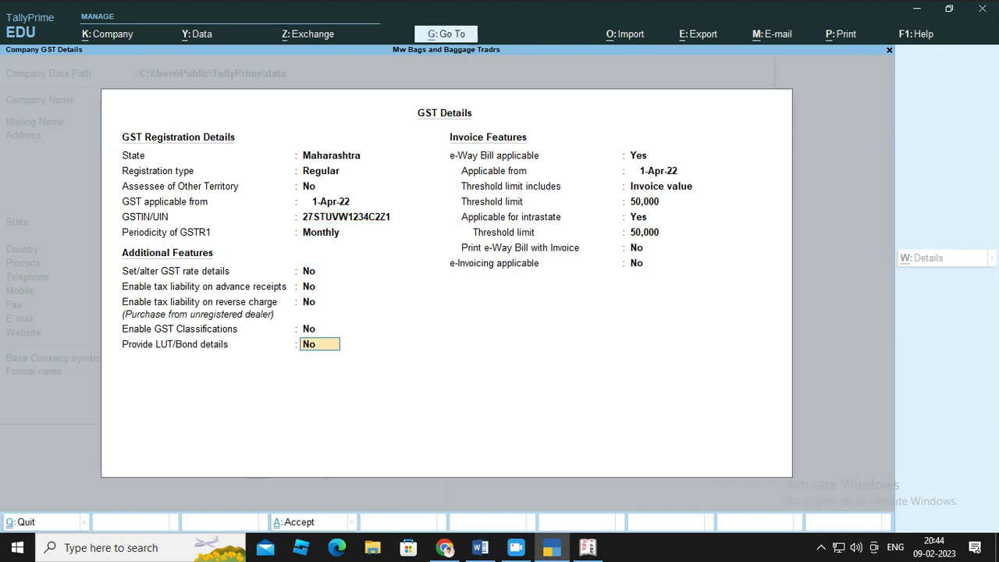
pyautogui.press('Return')
pyautogui.press('Return')
pyautogui.press('Return')
pyautogui.press('Return')
pyautogui.press('Return')
pyautogui.press('Return')
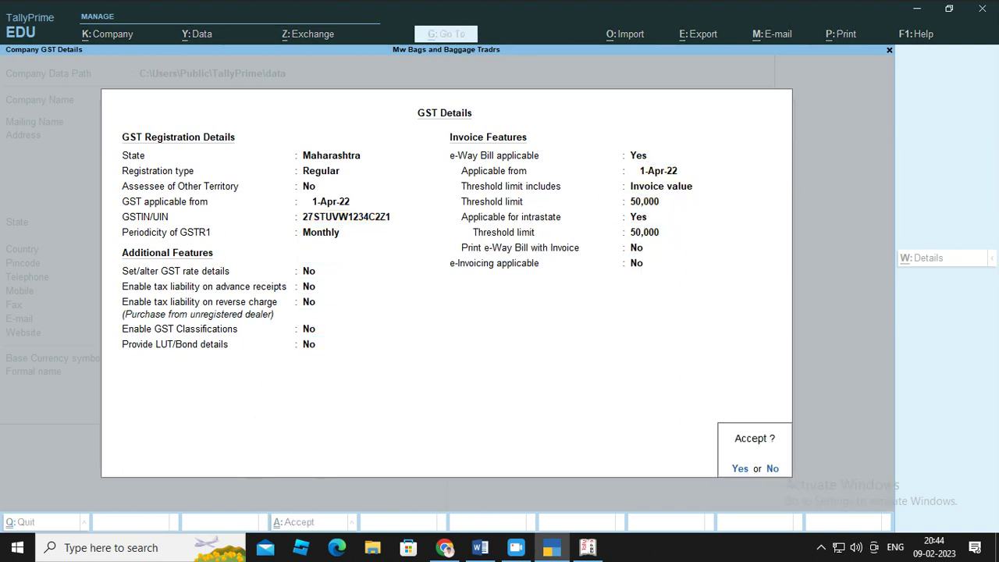
pyautogui.press('Return')
# - Keep the default settings for the other taxation, online access, payroll and other features and accept the company features
pyautogui.press('Return')
pyautogui.press('Return')
pyautogui.press('Return')
pyautogui.press('Return')
pyautogui.press('Return')
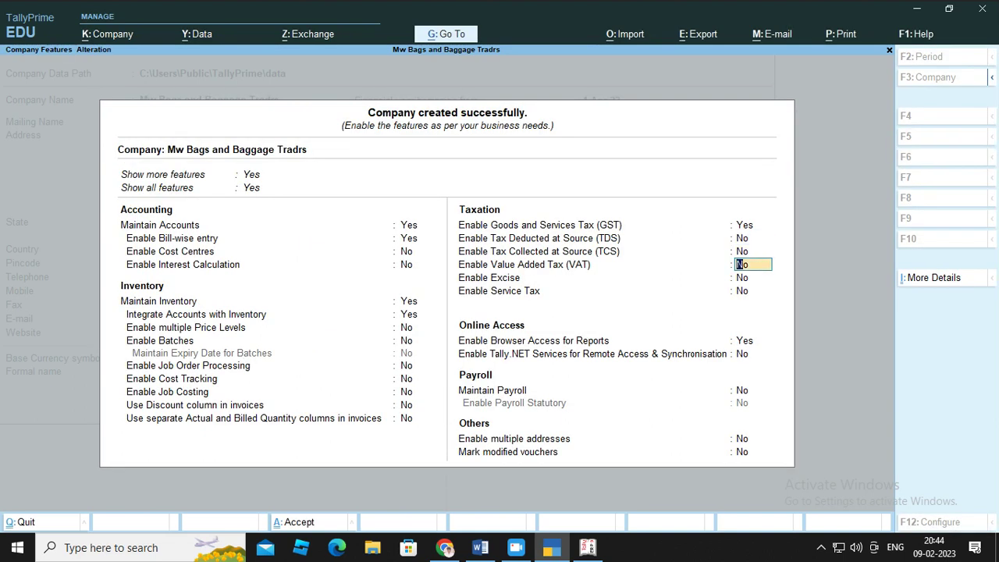
pyautogui.press('Return')
pyautogui.press('Return')
pyautogui.press('Return')
pyautogui.press('Return')
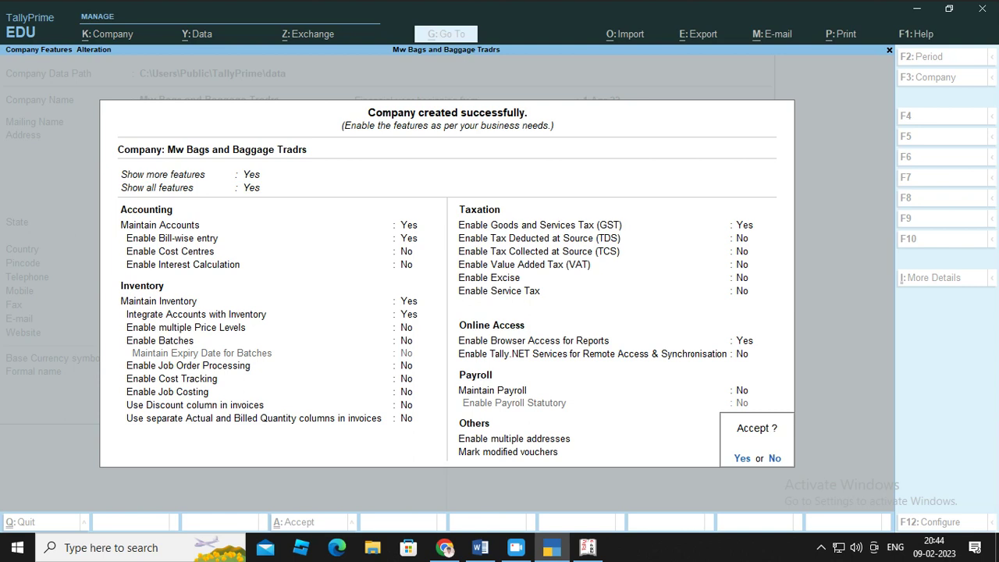
pyautogui.click(737, 451)
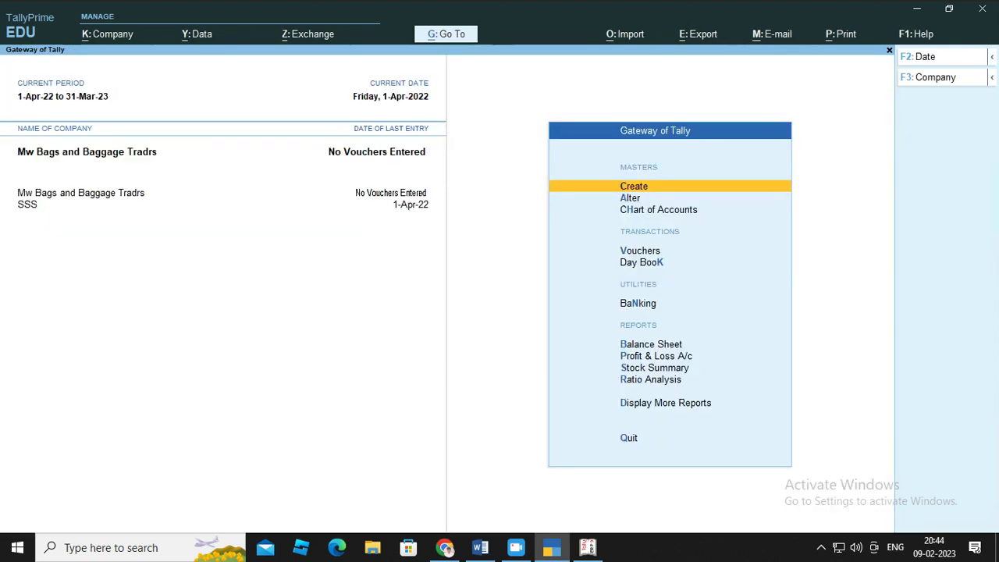
# - Open a new Purchase voucher and leave its supplier invoice number and date blank
pyautogui.press('Down')
pyautogui.press('Down')
pyautogui.press('Down')
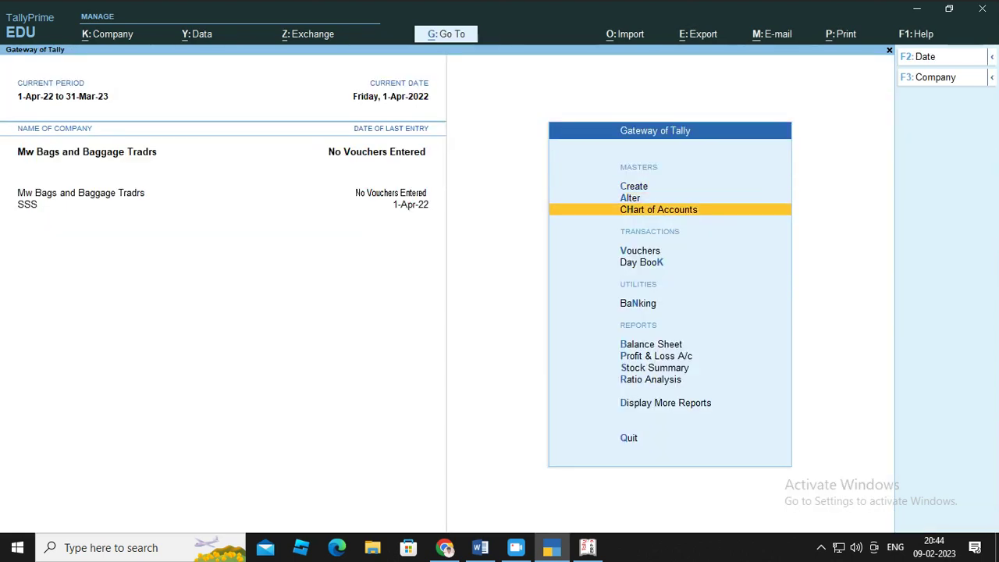
pyautogui.press('Return')
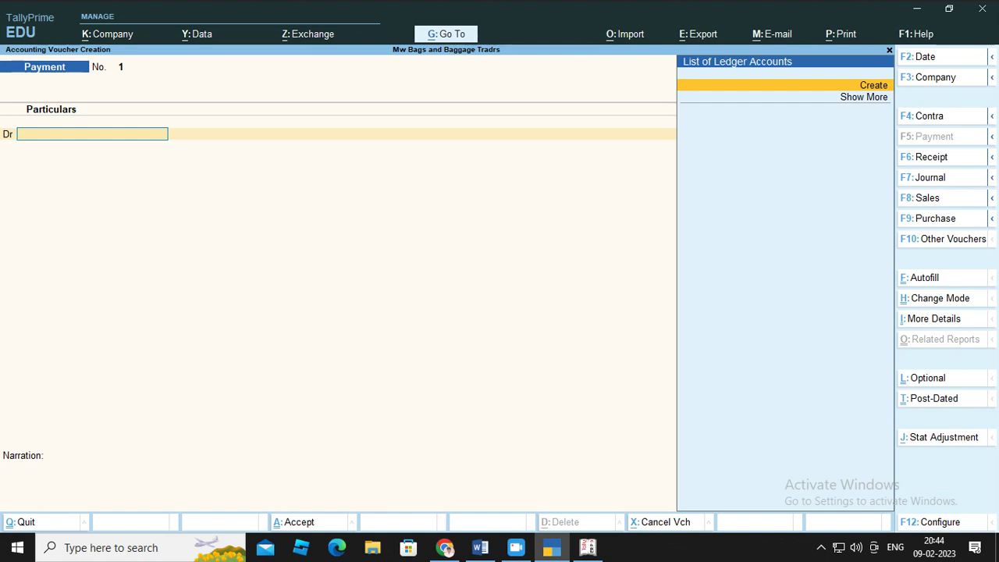
pyautogui.press('F9')
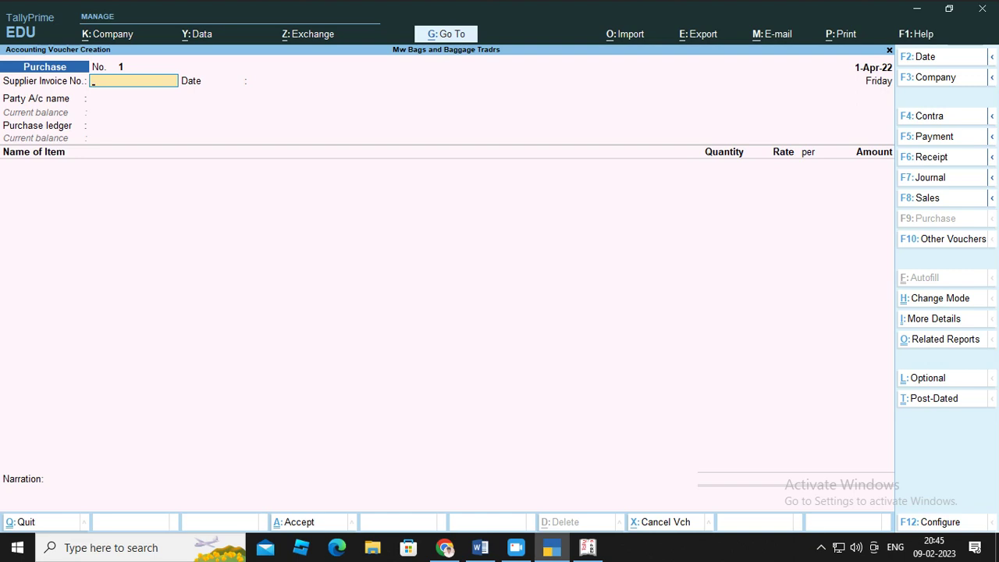
pyautogui.press('Return')
pyautogui.press('Return')
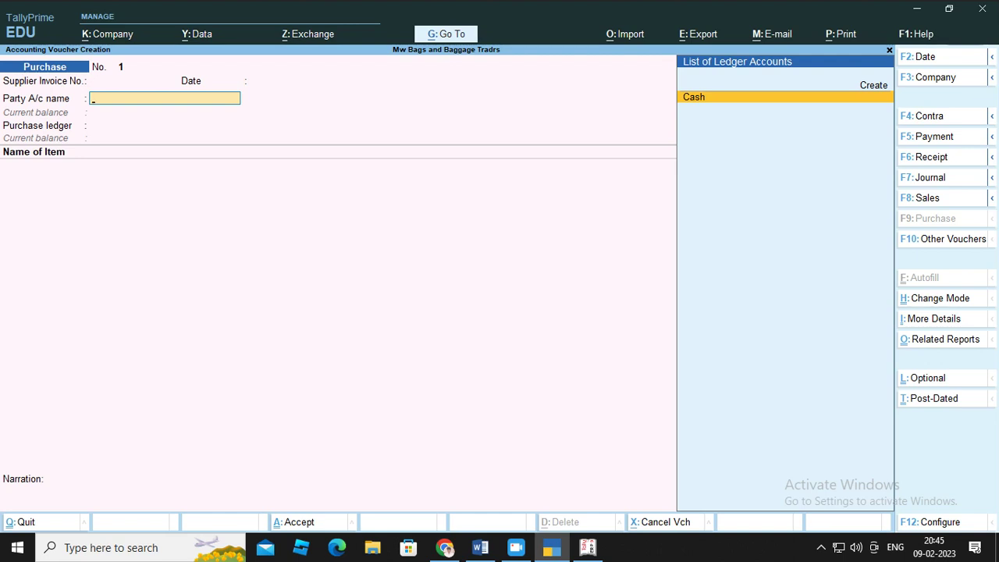
# - Begin creating a party ledger named "Leather Handbags" from within the purchase voucher, without an alias
pyautogui.press('alt')
pyautogui.hotkey('alt', 'c')
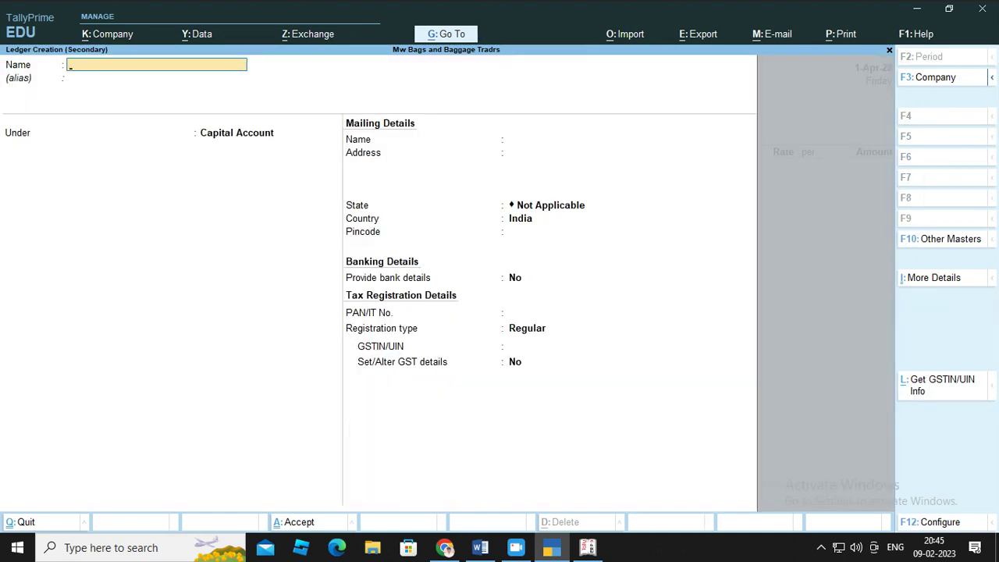
pyautogui.write('Leather Handbags')
pyautogui.press('Return')
pyautogui.press('Return')
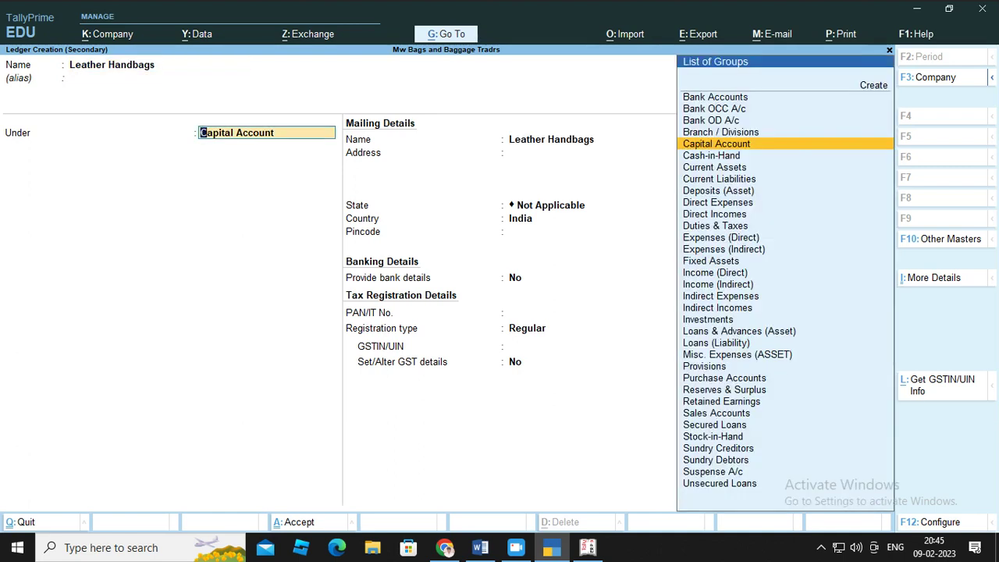
# - Place the new ledger under Sundry Creditors and keep its default bill-by-bill and credit period settings
pyautogui.write('S')
pyautogui.press('Down')
pyautogui.press('Down')
pyautogui.press('Down')
pyautogui.press('Down')
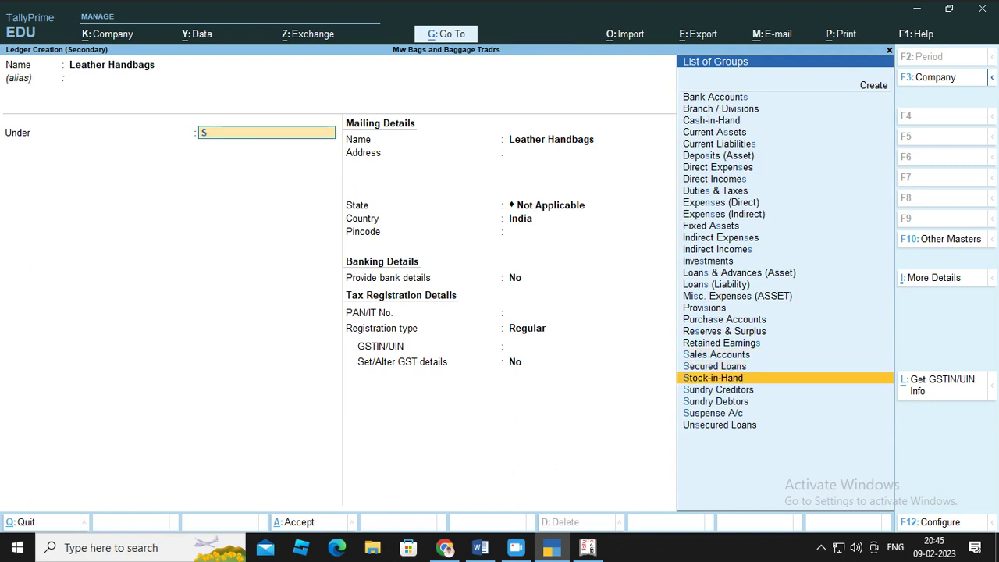
pyautogui.press('Return')
pyautogui.press('Return')
pyautogui.press('Return')
pyautogui.press('Return')
pyautogui.press('Return')
pyautogui.press('Return')
pyautogui.press('Return')
pyautogui.press('Return')
pyautogui.press('Return')
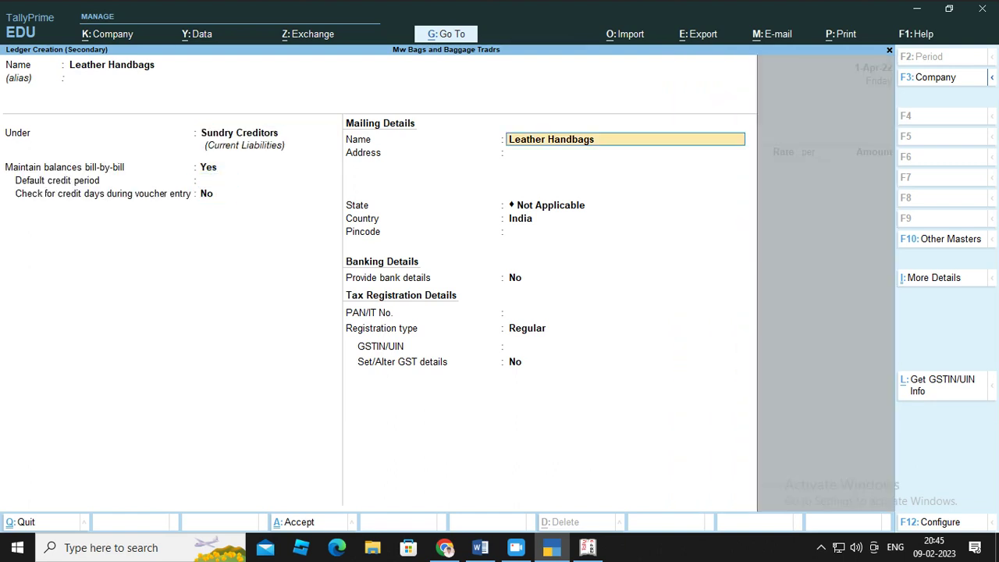
pyautogui.press('Return')
pyautogui.press('Return')
pyautogui.press('Return')
pyautogui.press('Return')
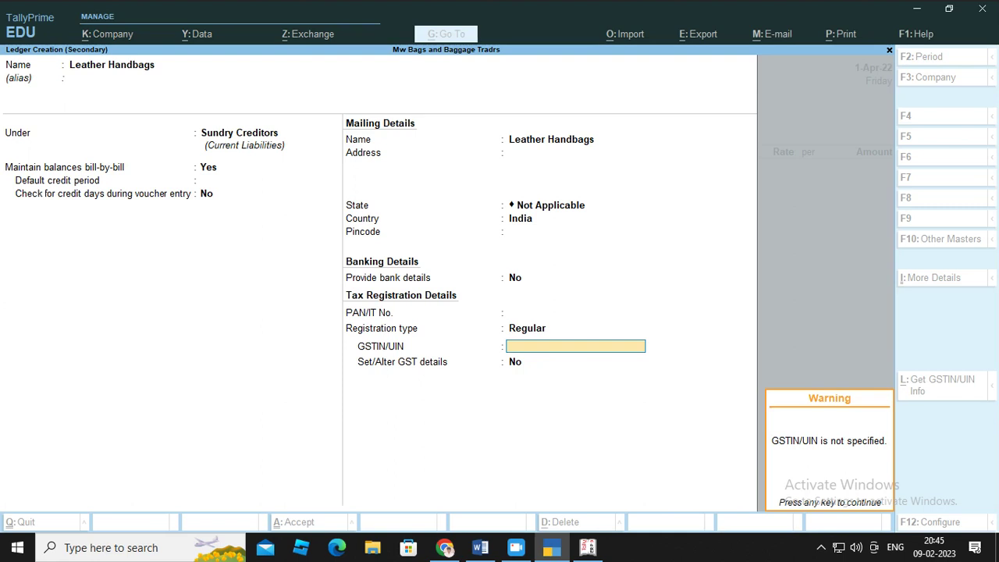
pyautogui.press('Return')
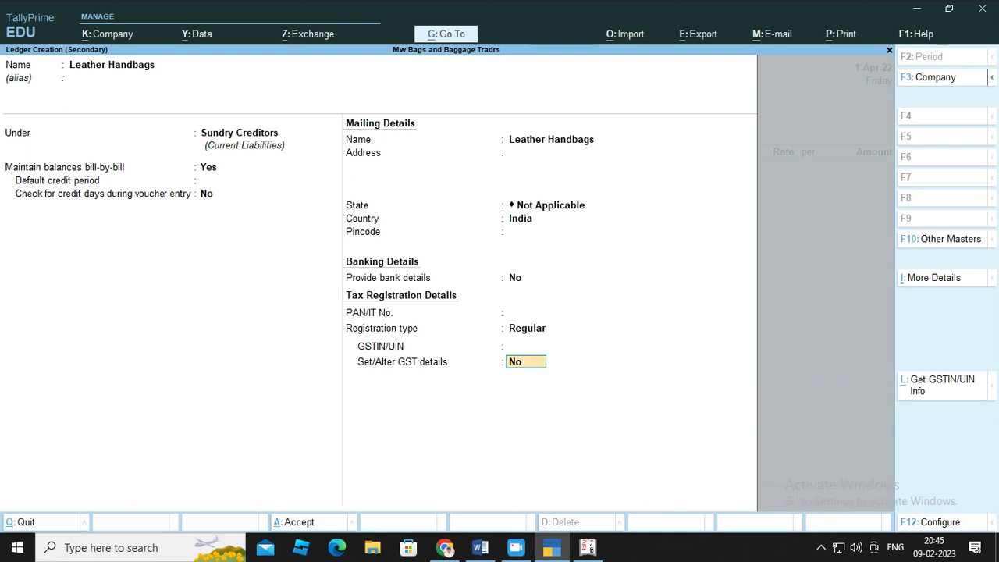
# - Return to the ledger's mailing details and enter the supplier's address
pyautogui.press('Up')
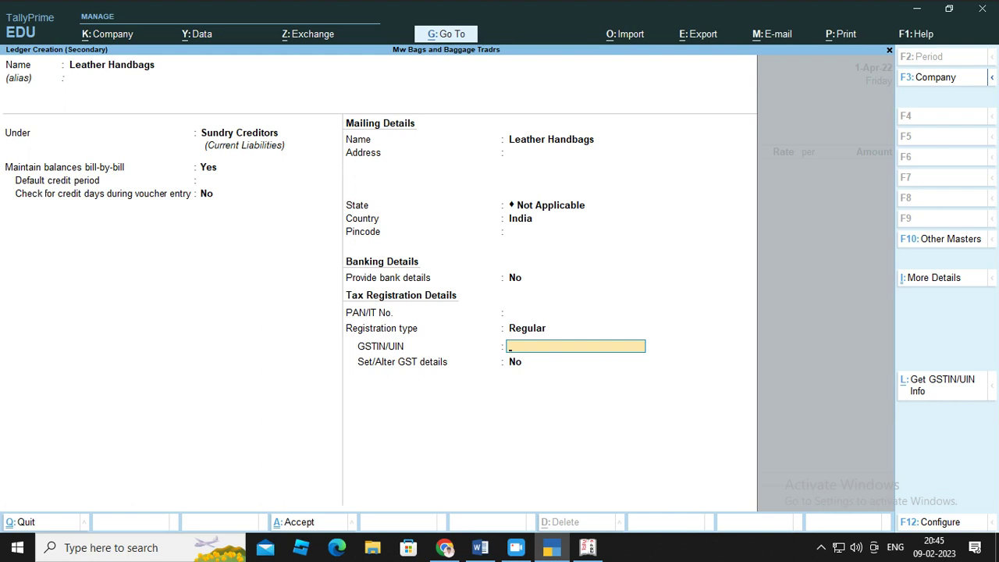
pyautogui.press('Up')
pyautogui.press('Up')
pyautogui.press('Up')
pyautogui.press('Up')
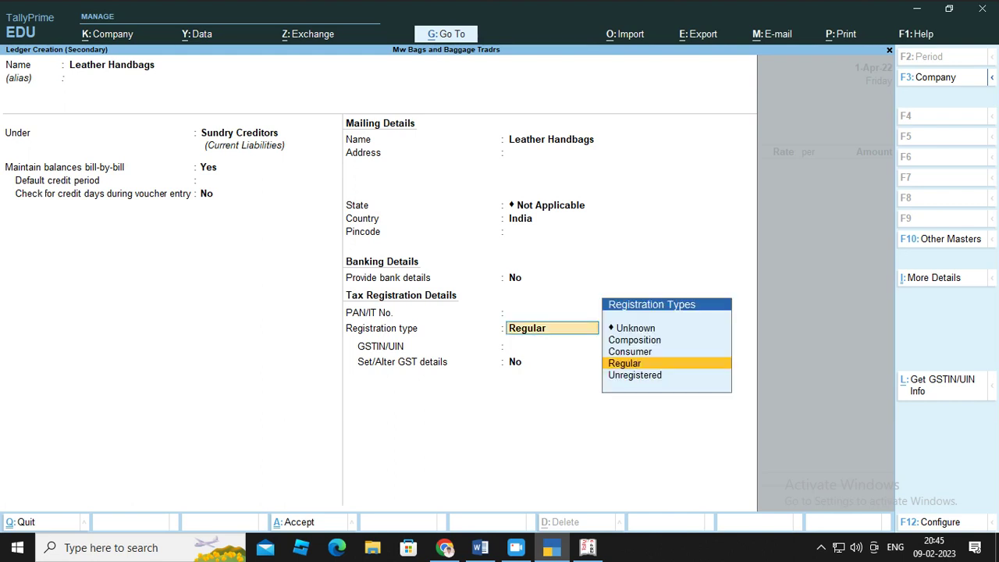
pyautogui.press('Up')
pyautogui.press('Up')
pyautogui.press('Up')
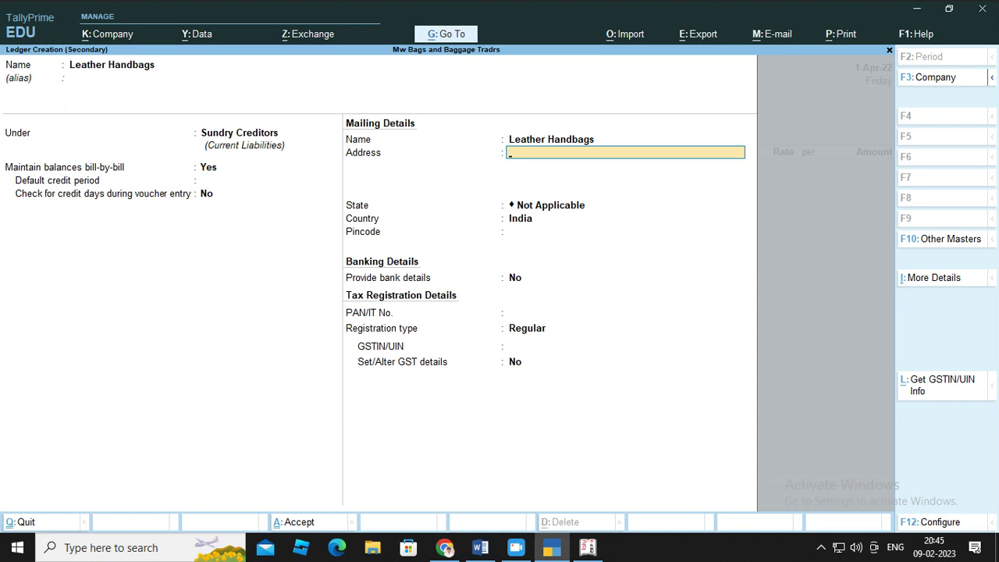
pyautogui.write('Sai Babga')
pyautogui.press('Return')
pyautogui.press('Return')
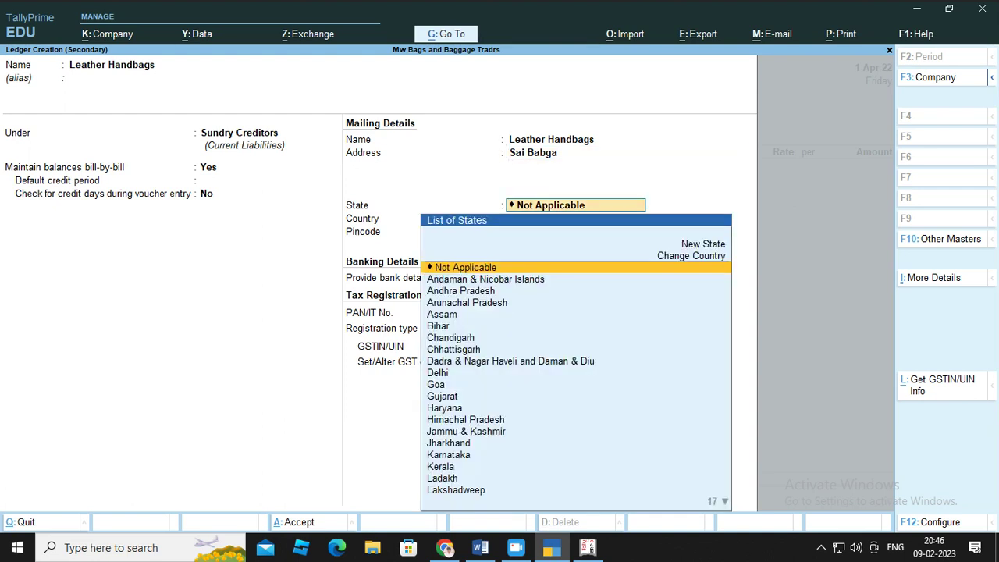
pyautogui.press('Return')
pyautogui.press('Return')
pyautogui.press('Return')
pyautogui.press('Return')
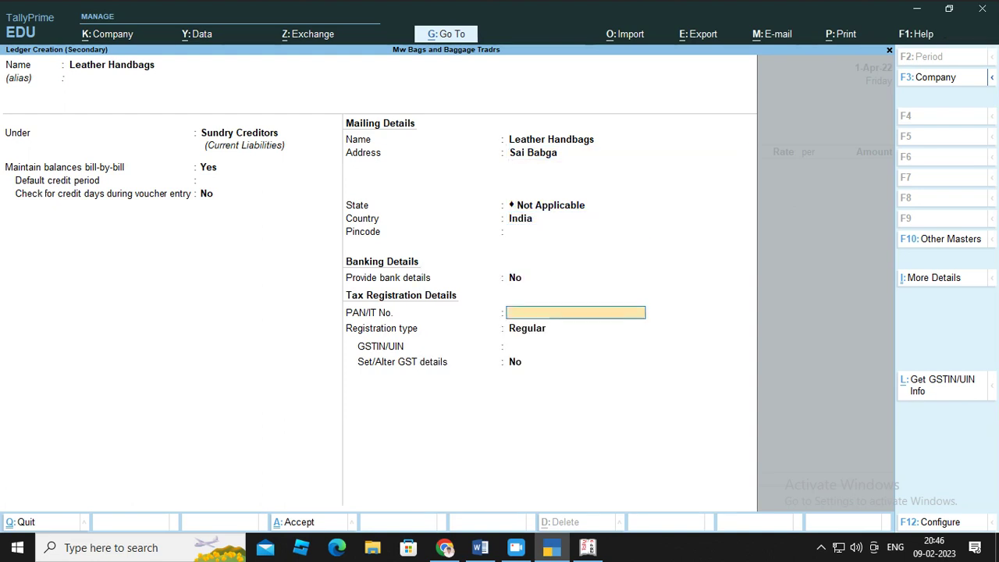
# - Return to the ledger's state field and set the supplier's state to Maharashtra
pyautogui.press('BackSpace')
pyautogui.press('BackSpace')
pyautogui.press('BackSpace')
pyautogui.press('BackSpace')
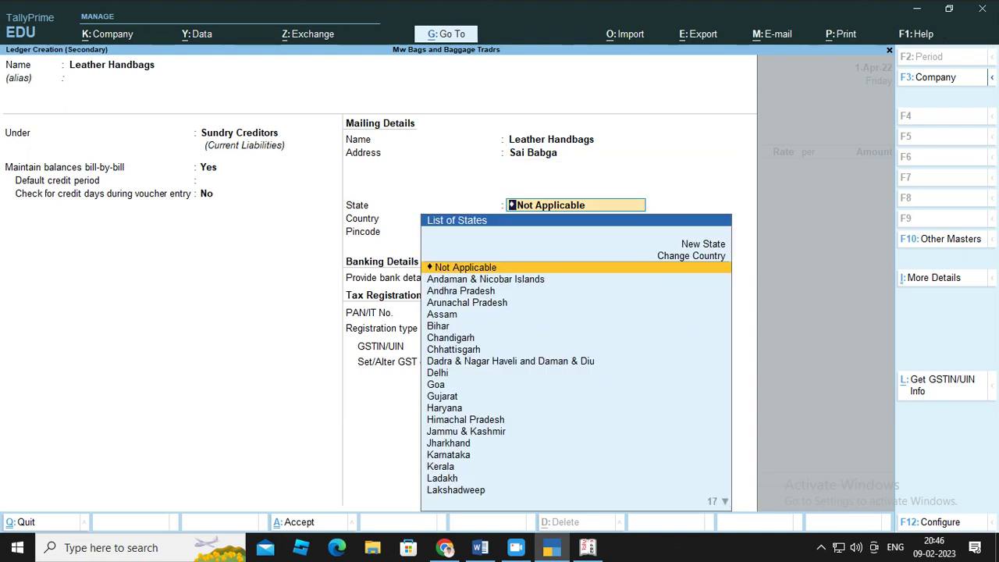
pyautogui.write('mah')
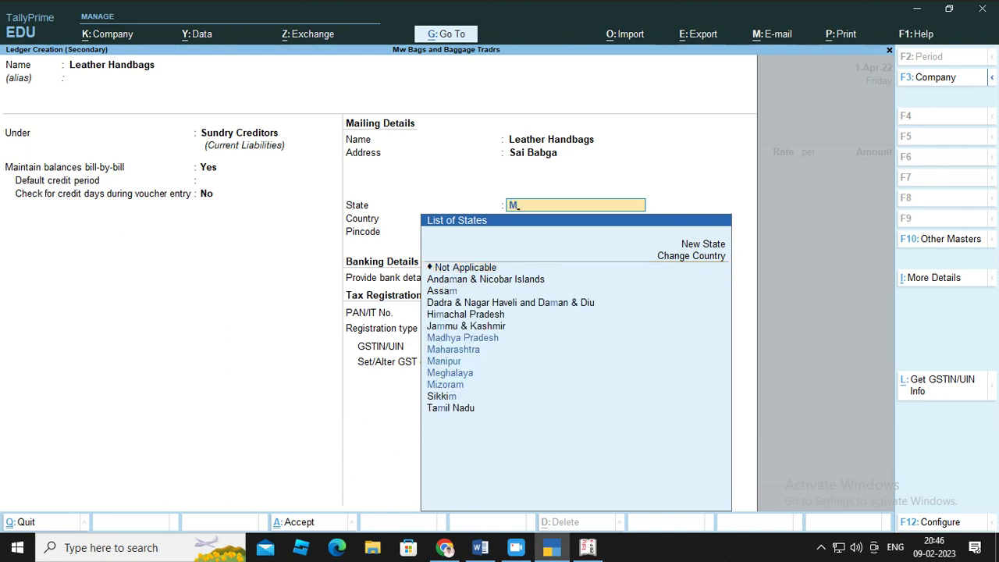
pyautogui.press('Return')
# - Keep the default country, banking and Regular registration details, leave PAN and GSTIN blank, and save the supplier ledger
pyautogui.press('Return')
pyautogui.press('Return')
pyautogui.press('Return')
pyautogui.press('Return')
pyautogui.press('Return')
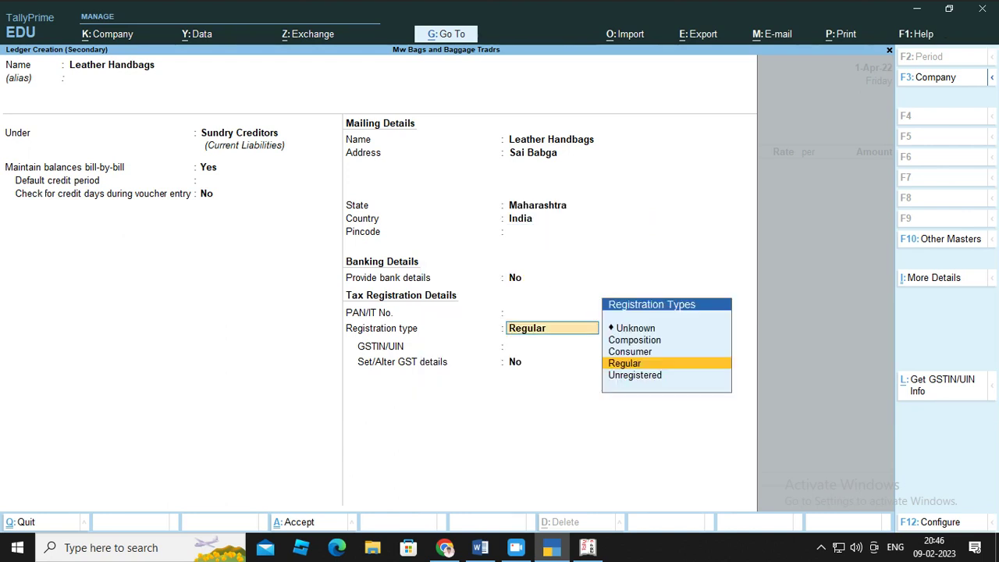
pyautogui.press('Return')
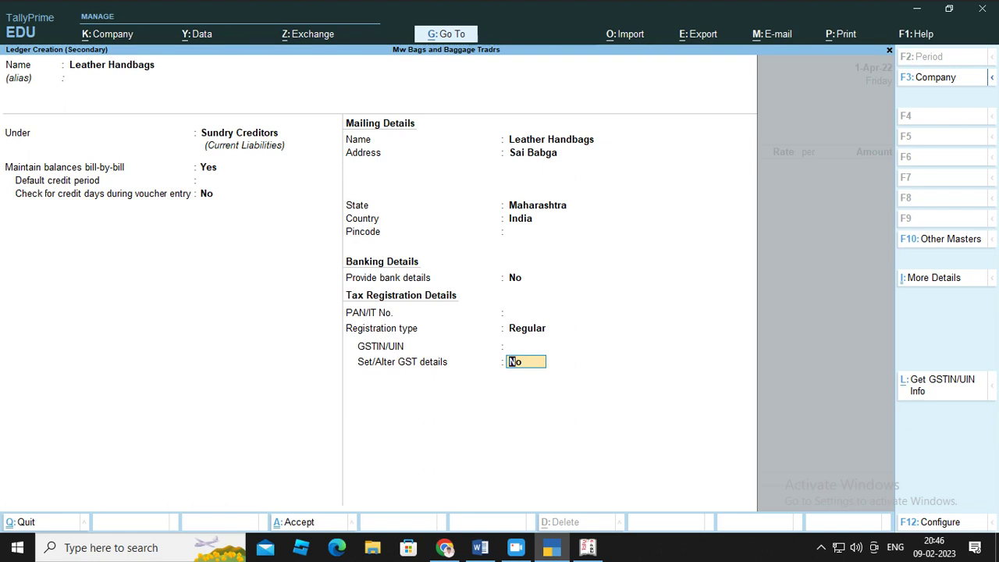
pyautogui.press('Return')
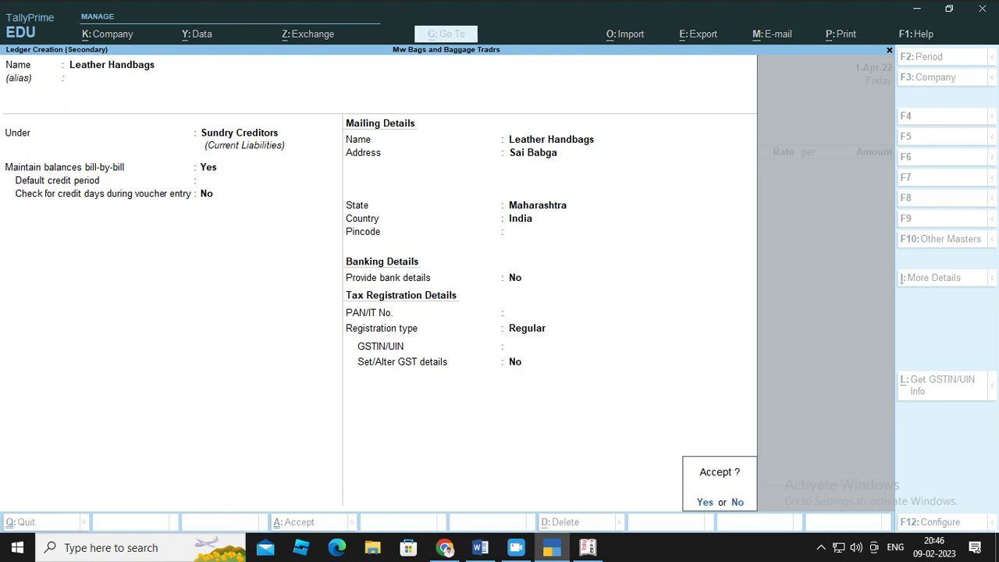
pyautogui.press('Return')
# - Leave the purchase voucher's receipt details blank and accept the default party details for Leather Handbags
pyautogui.press('Return')
pyautogui.press('Return')
pyautogui.press('Return')
pyautogui.press('Return')
pyautogui.press('Return')
pyautogui.press('Return')
pyautogui.press('Return')
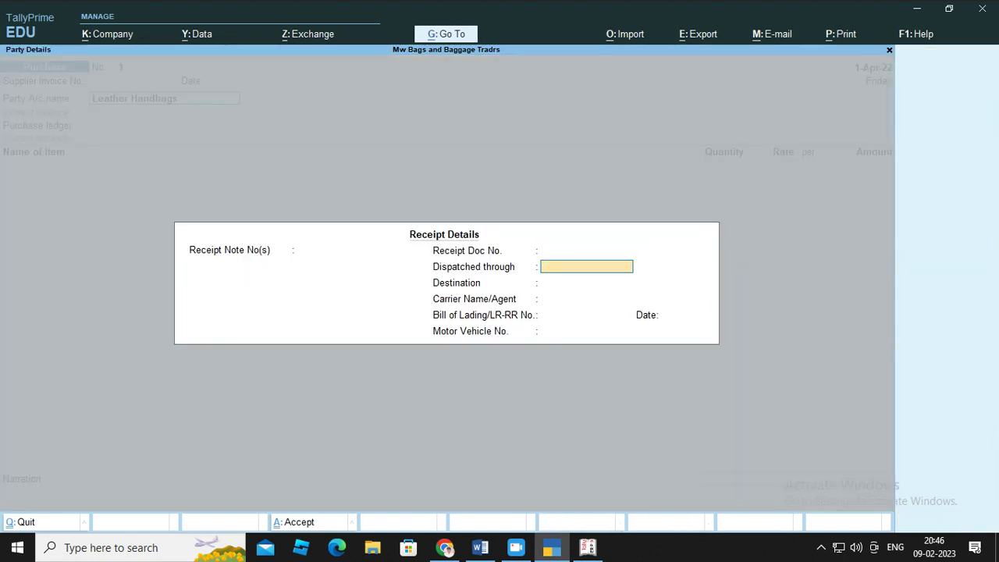
pyautogui.press('Return')
pyautogui.press('Return')
pyautogui.press('Return')
pyautogui.press('Return')
pyautogui.press('Return')
pyautogui.press('Return')
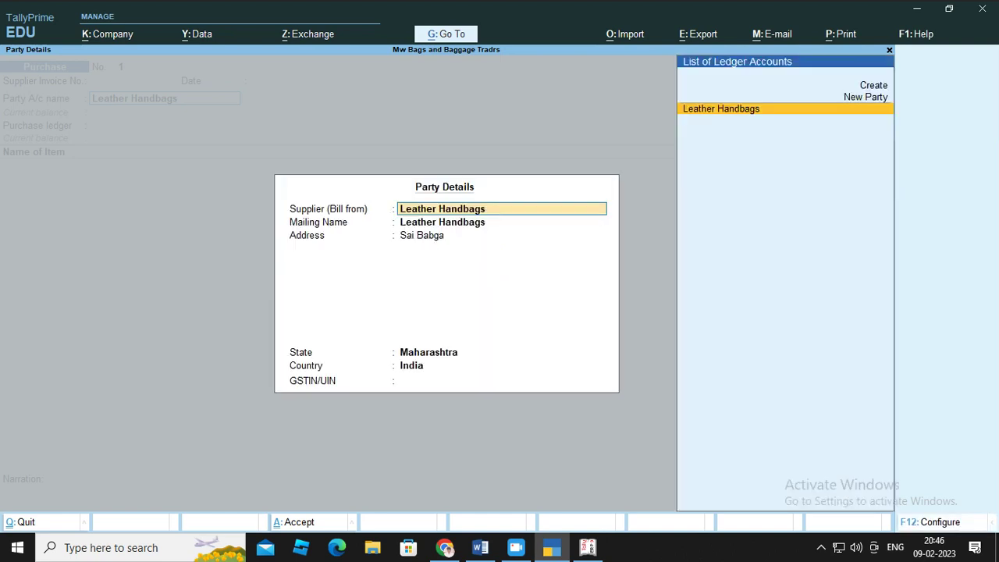
pyautogui.press('Return')
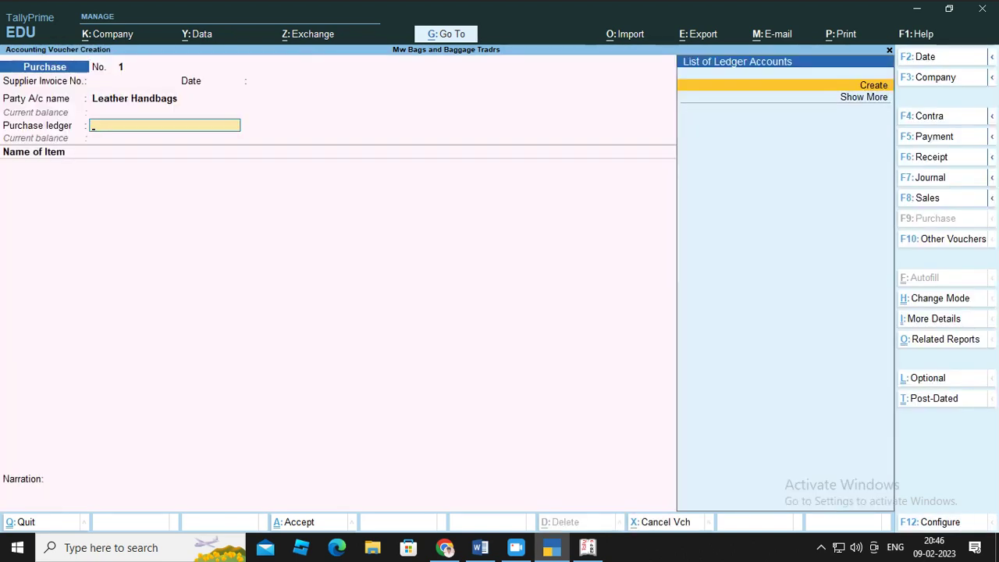
# - Create a ledger named Purchase from the voucher's purchase ledger field and group it under Purchase Accounts
pyautogui.hotkey('alt', 'c')
pyautogui.write('Pura')
pyautogui.press('BackSpace')
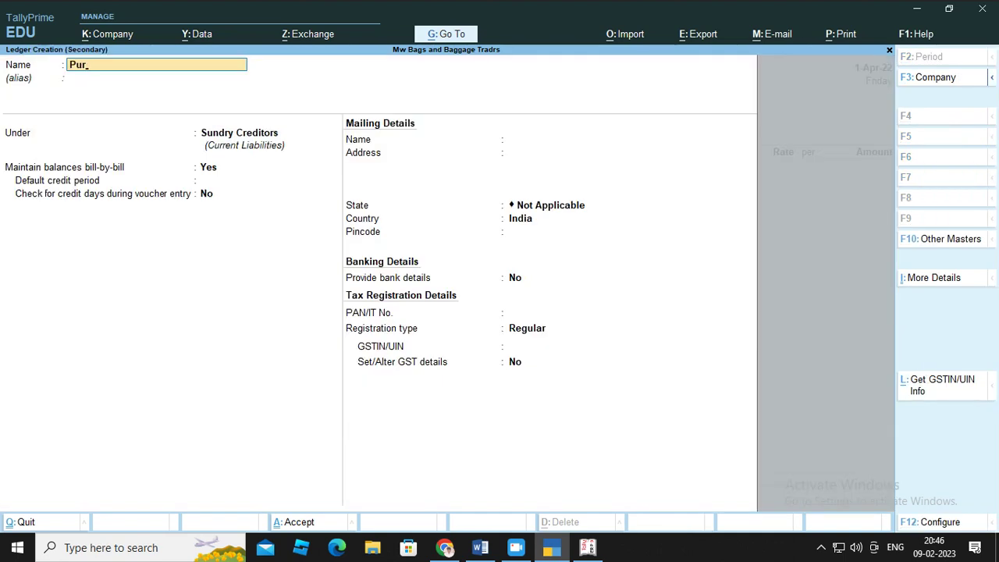
pyautogui.press('BackSpace')
pyautogui.write('urchase')
pyautogui.press('Return')
pyautogui.write('P')
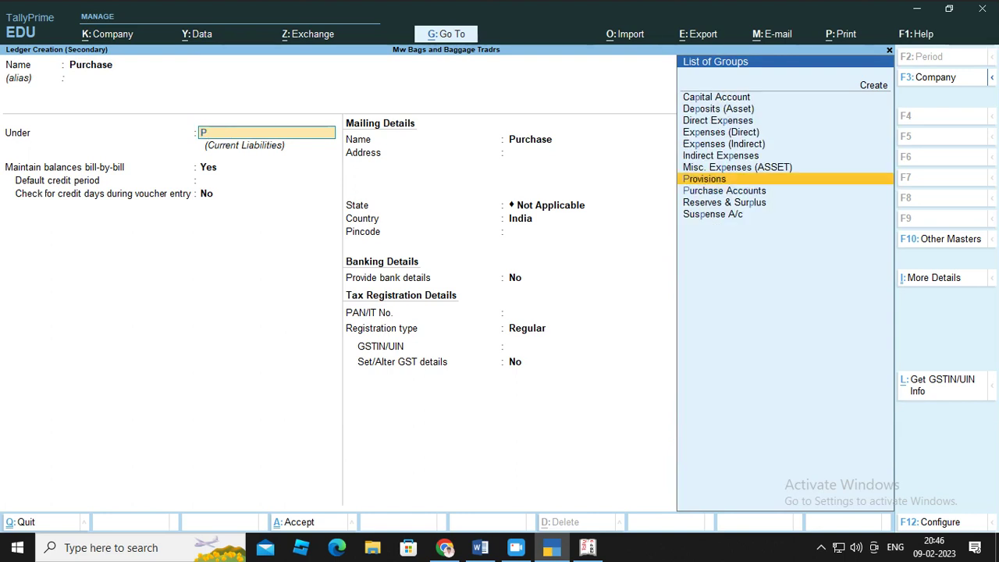
pyautogui.press('Down')
pyautogui.press('Return')
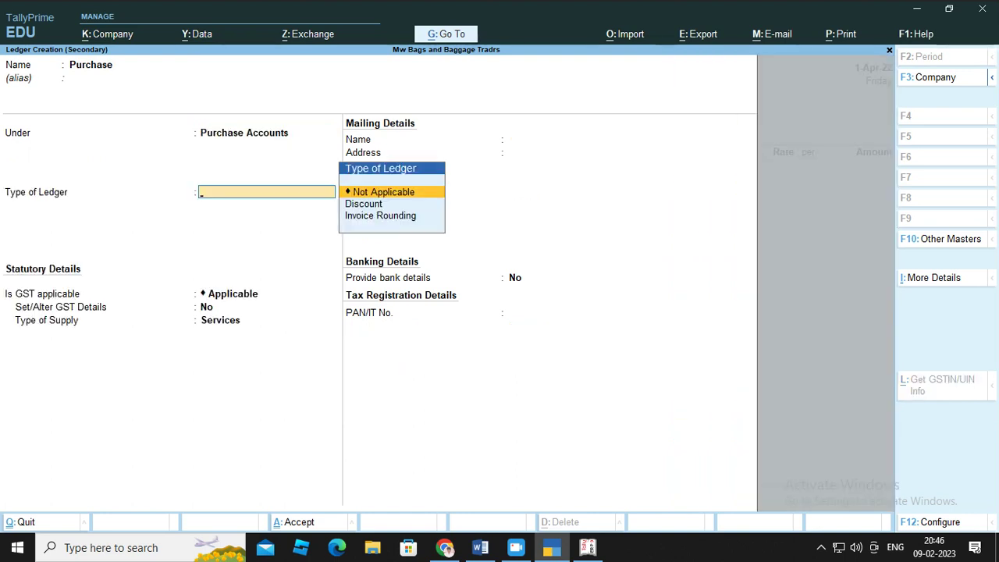
# - Keep the Purchase ledger's type as Not Applicable and GST as Applicable, and choose Yes for setting its GST details
pyautogui.press('Return')
pyautogui.press('Return')
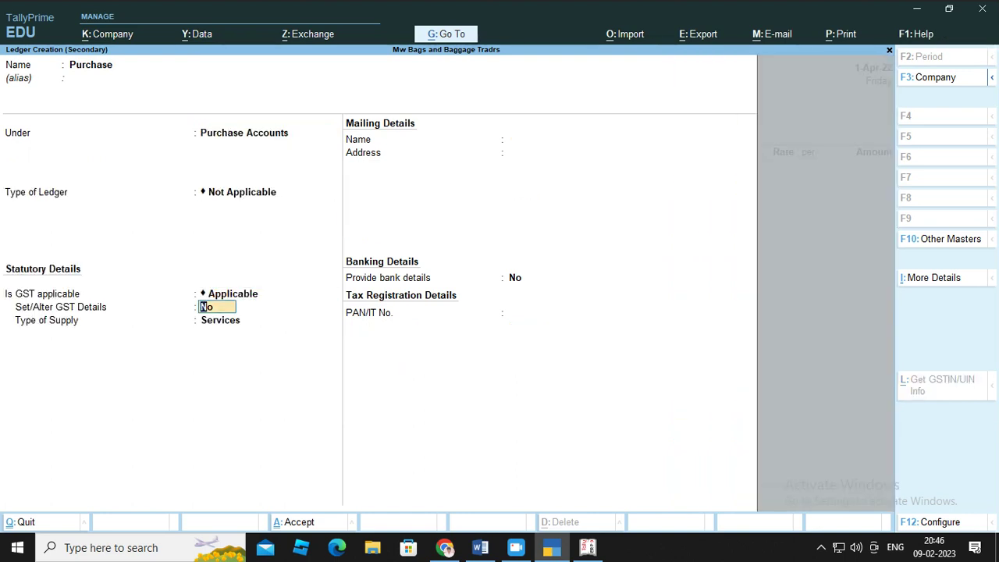
pyautogui.press('BackSpace')
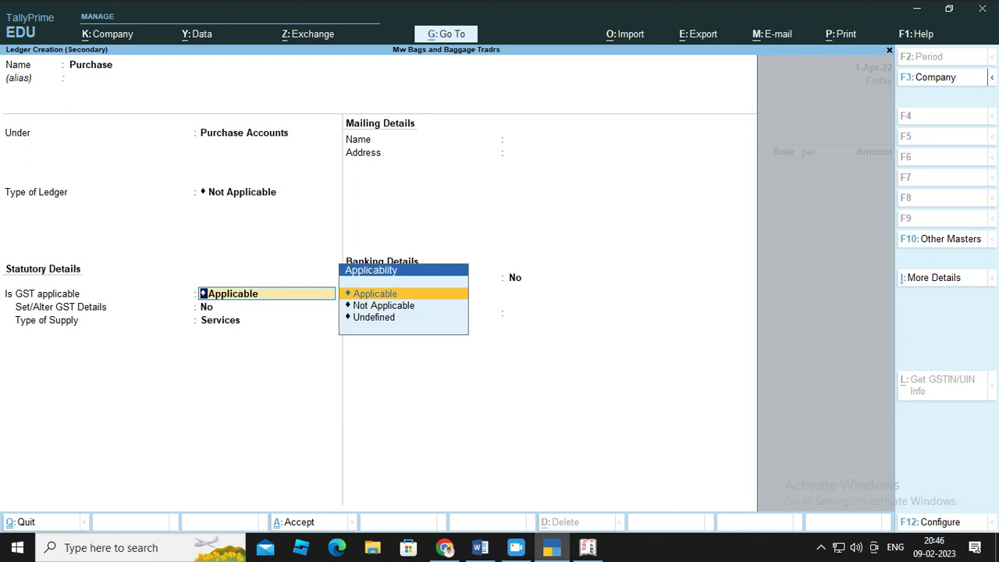
pyautogui.press('Return')
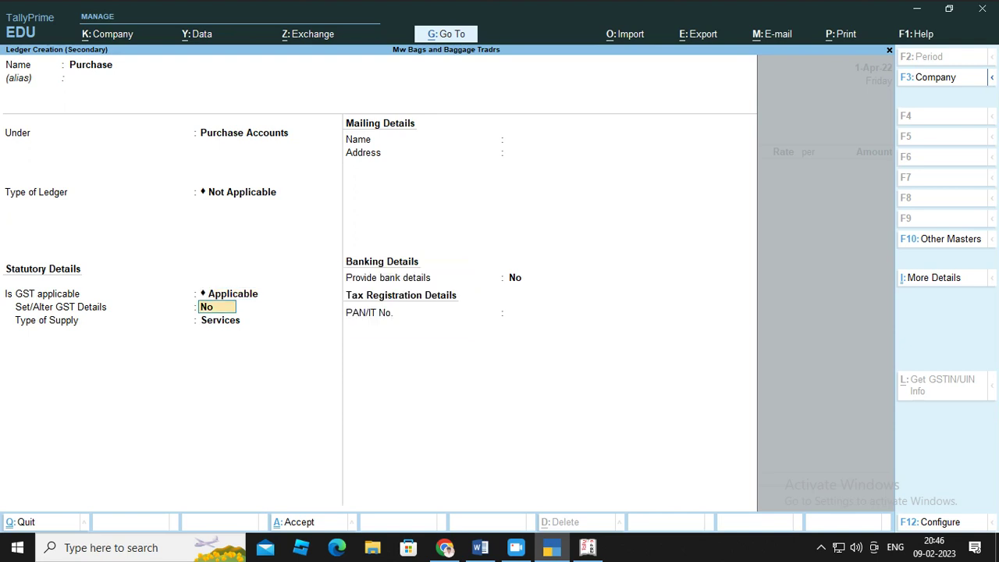
pyautogui.write('y')
pyautogui.press('Return')
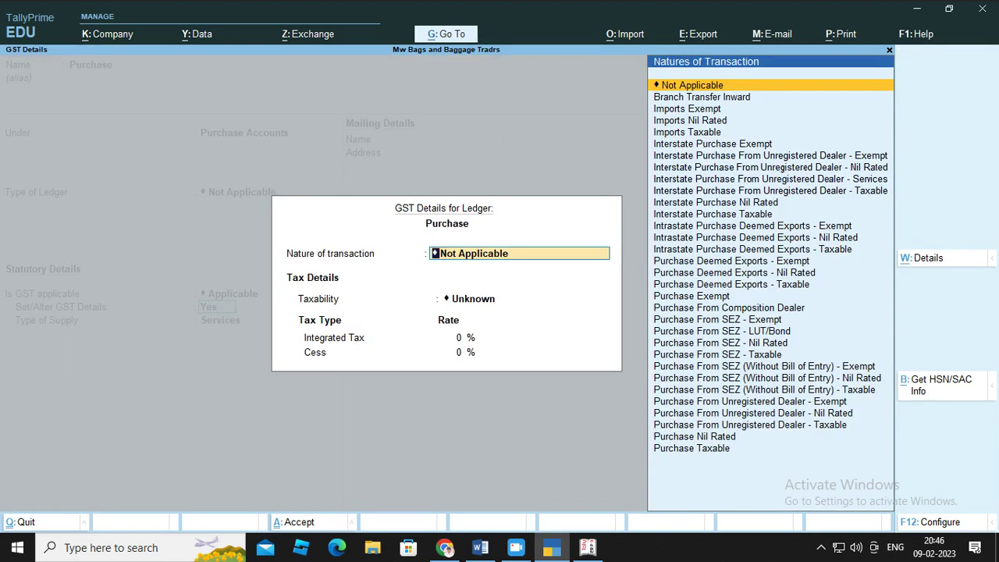
# - Set the ledger's GST details to Purchase Taxable with 28% integrated tax and 2% cess
pyautogui.press('Up')
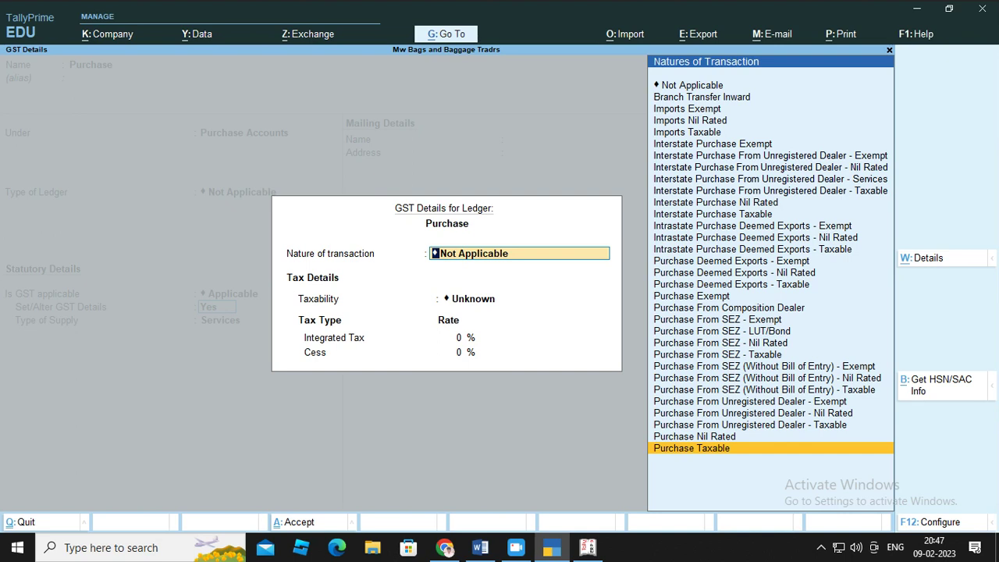
pyautogui.press('Return')
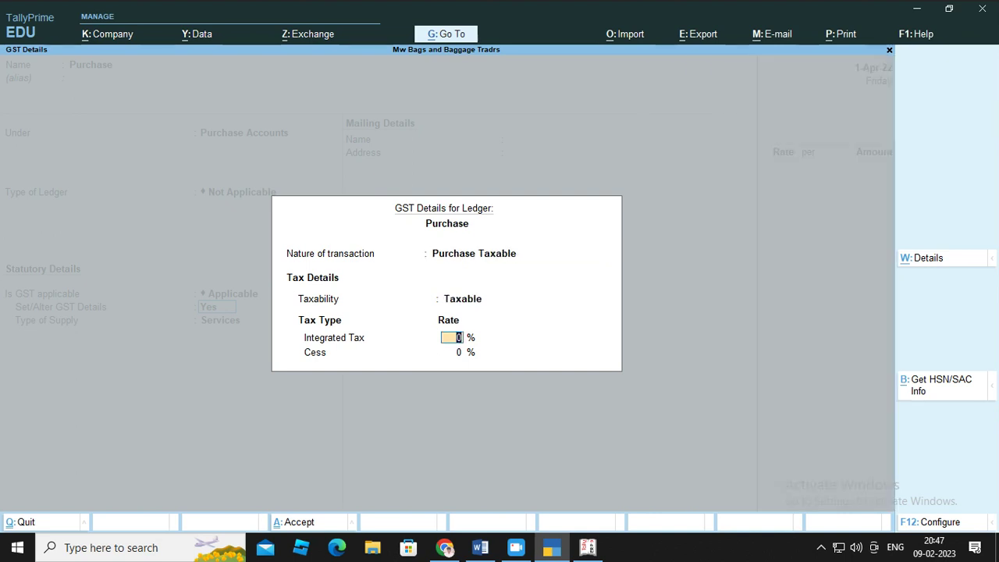
pyautogui.write('28')
pyautogui.press('Return')
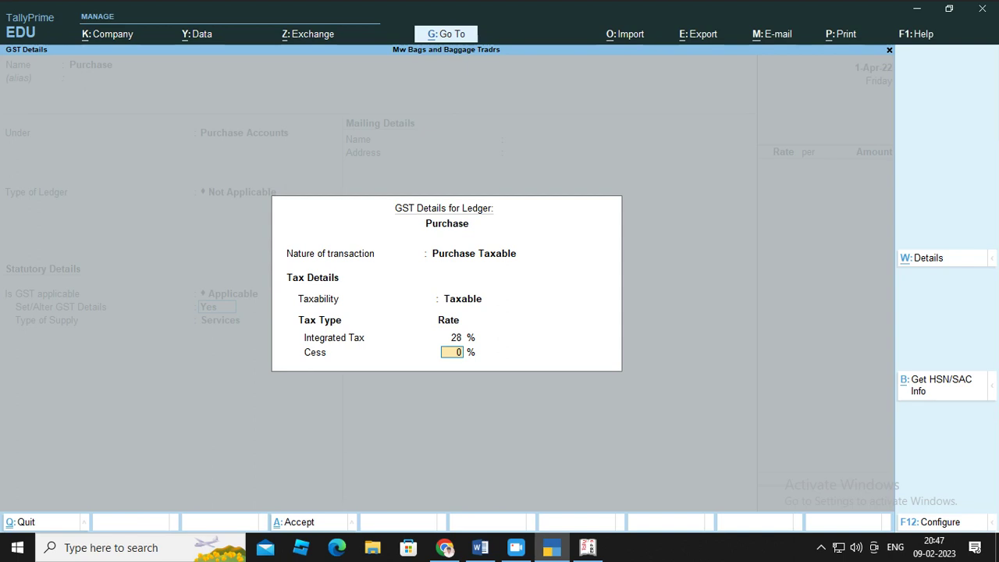
pyautogui.write('2')
pyautogui.press('Return')
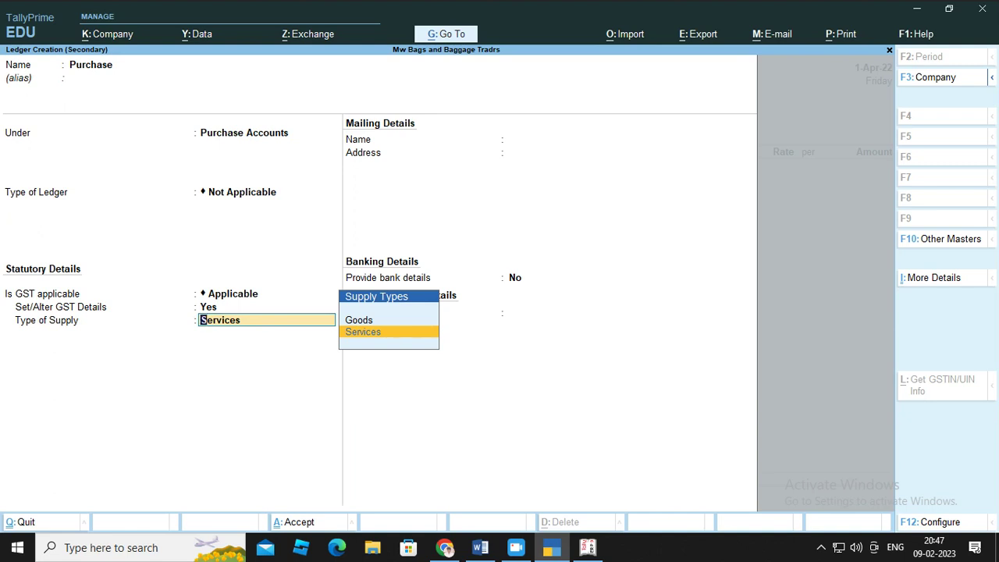
# - Set the Purchase ledger's type of supply to Goods and save the ledger
pyautogui.press('Up')
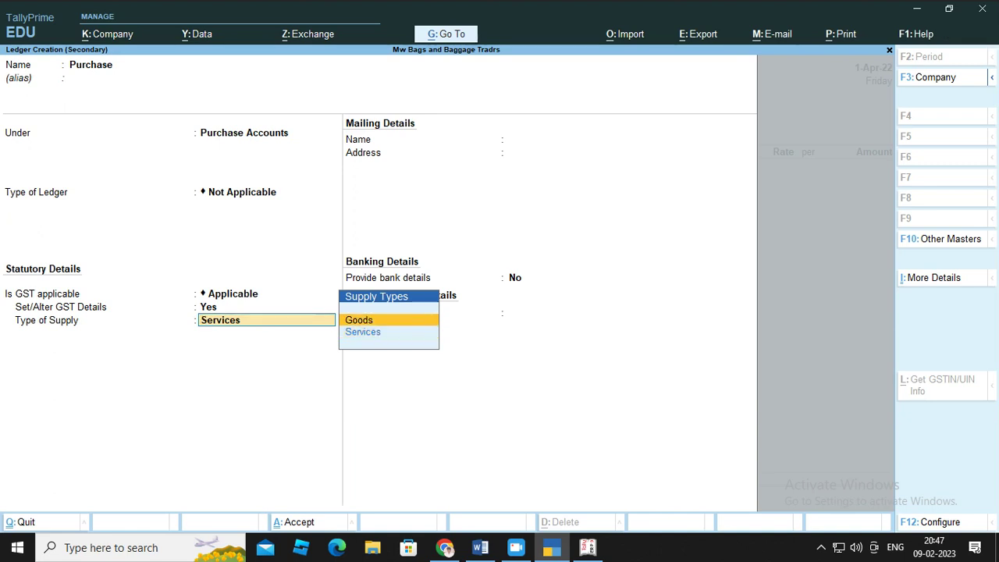
pyautogui.press('Return')
pyautogui.press('Return')
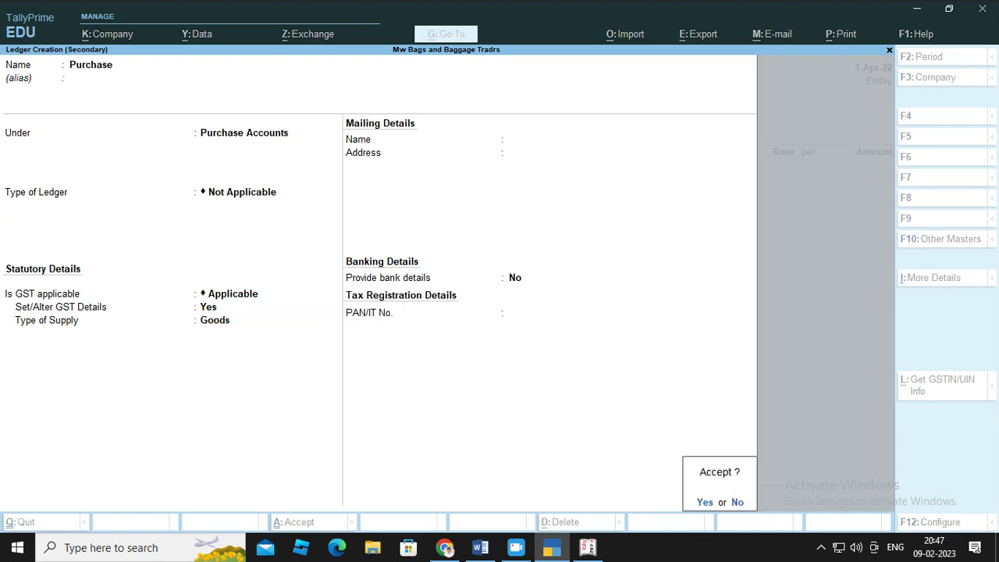
pyautogui.press('Return')
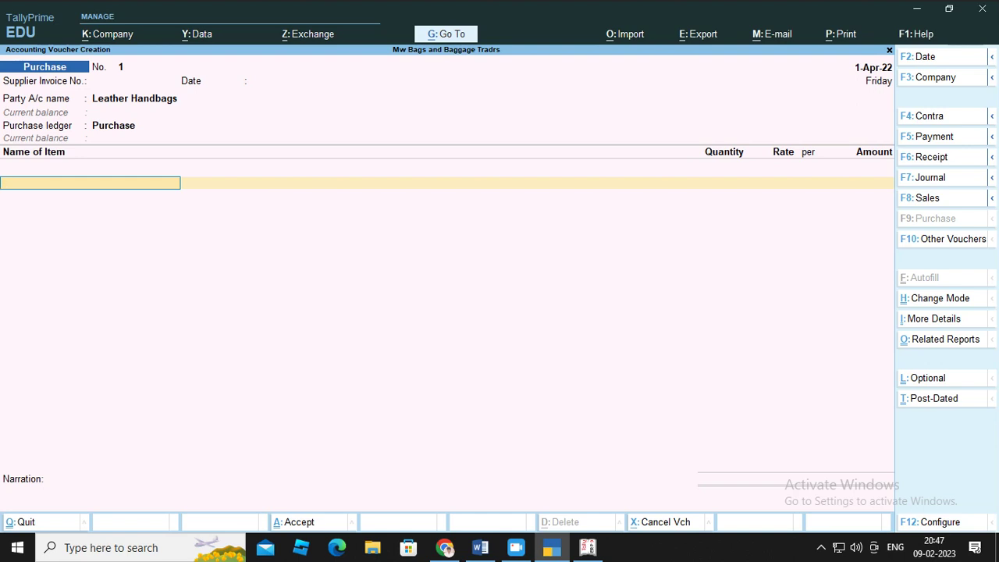
# - Create a stock item named Leather Bag from the voucher's item line, keeping group Primary and category Not Applicable
pyautogui.press('alt')
pyautogui.hotkey('alt', 'c')
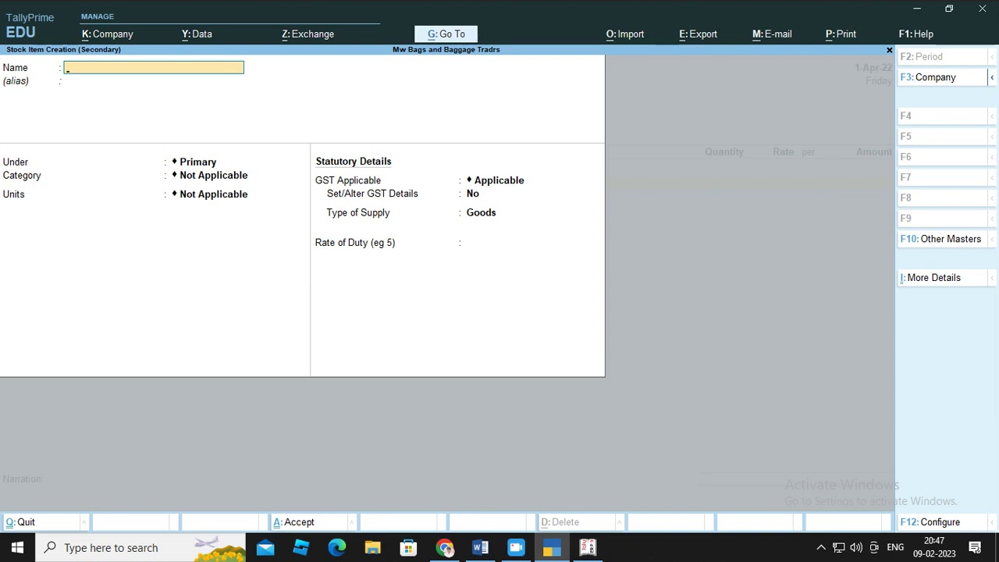
pyautogui.write('Leather Bag')
pyautogui.press('Return')
pyautogui.press('Return')
pyautogui.press('Return')
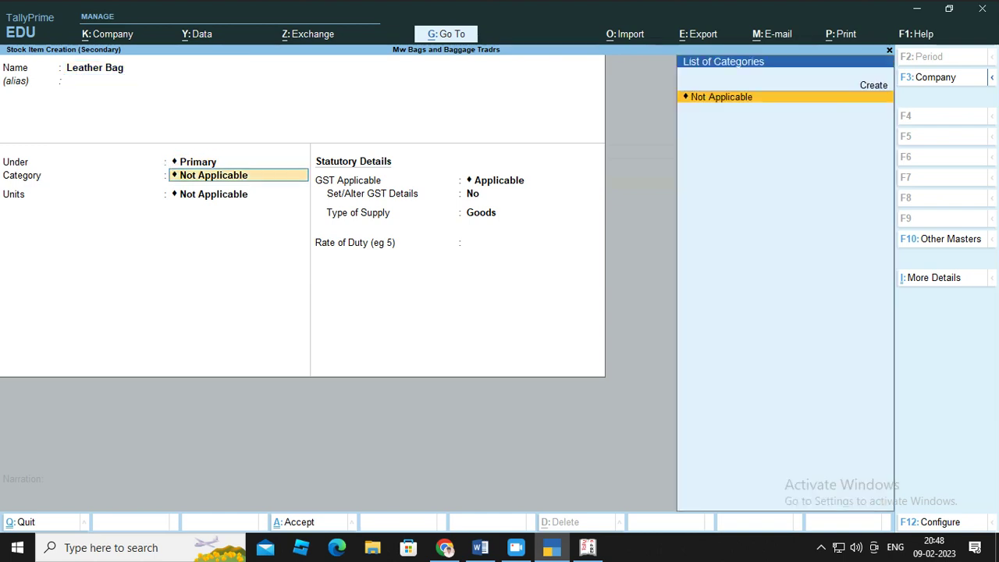
pyautogui.press('Return')
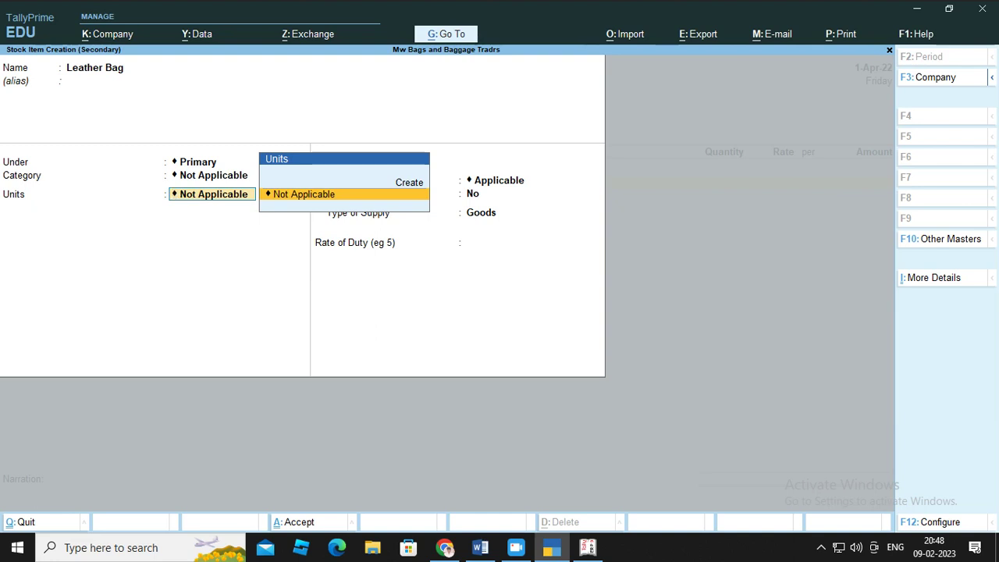
# - Create a simple unit with symbol pcs, no formal name, UQC Not Applicable and 0 decimal places for the stock item
pyautogui.hotkey('alt', 'c')
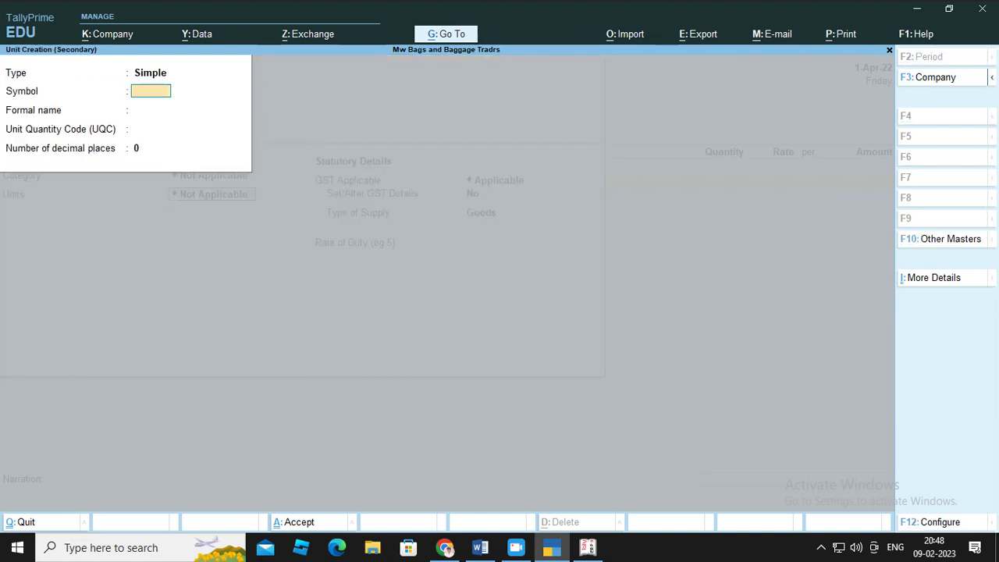
pyautogui.write('pcs')
pyautogui.press('Return')
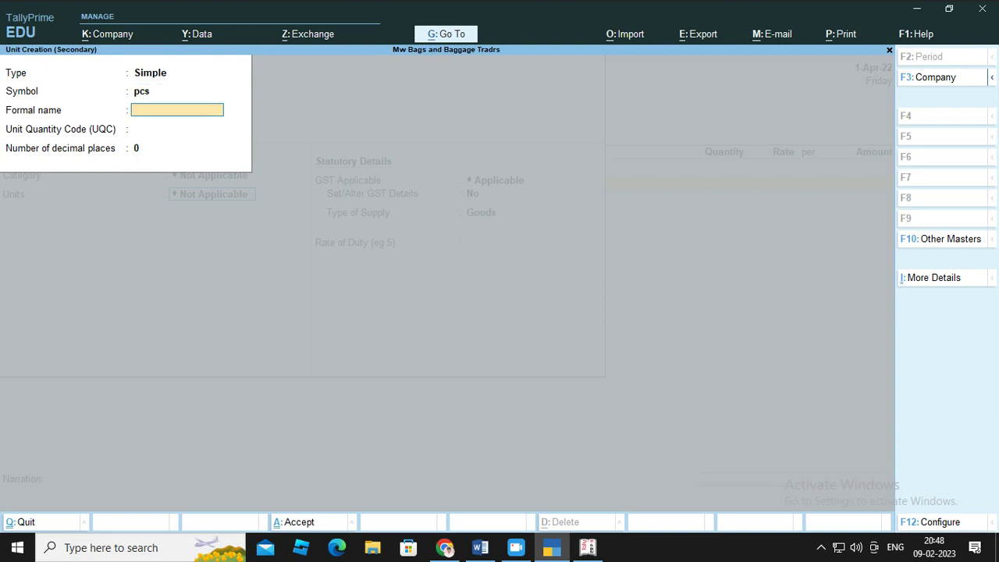
pyautogui.press('Return')
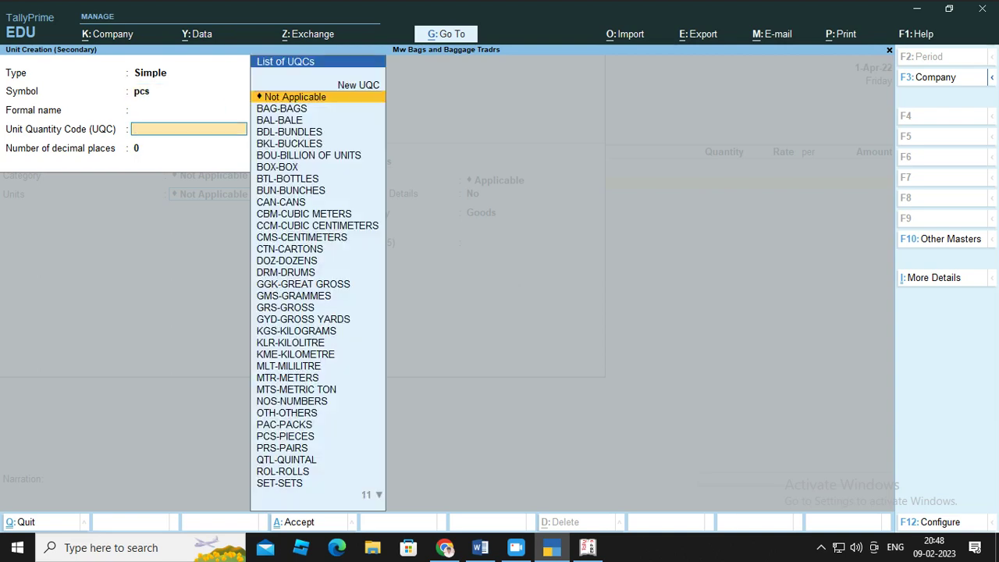
pyautogui.press('Return')
pyautogui.press('Return')
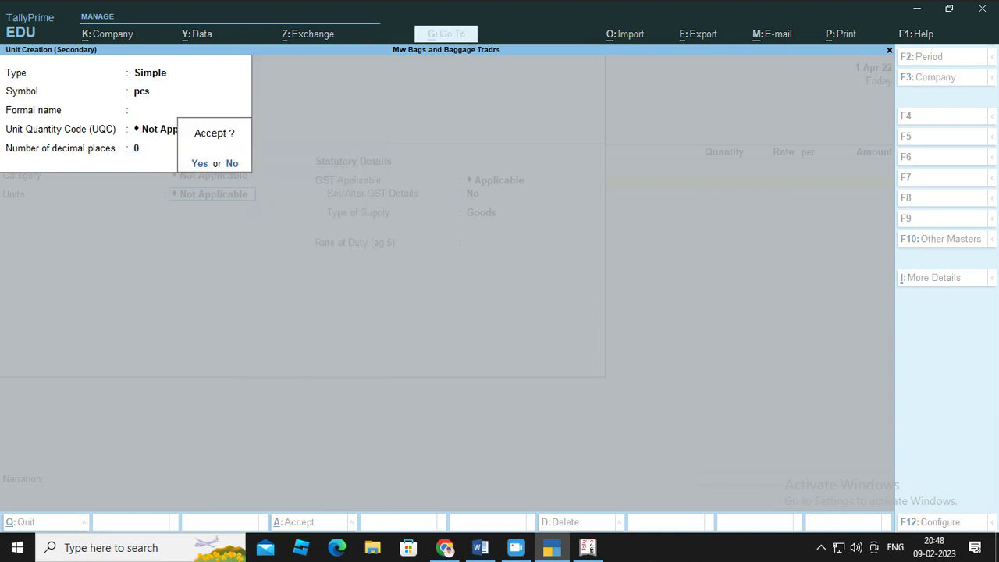
pyautogui.press('Return')
# - Accept the default statutory details for Leather Bag and save the stock item into the voucher
pyautogui.press('Return')
pyautogui.press('Return')
pyautogui.press('Return')
pyautogui.press('Return')
pyautogui.press('Return')
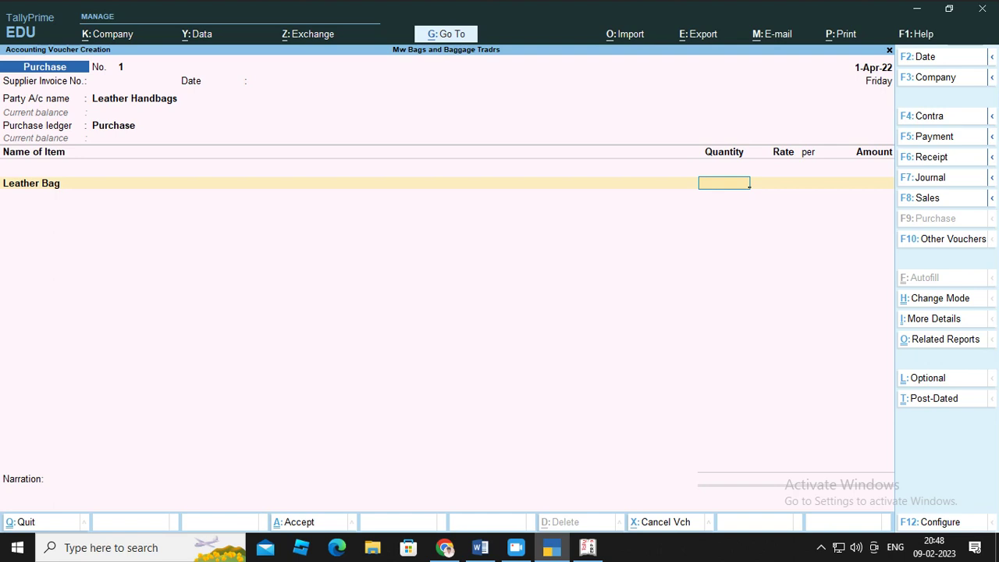
# - Enter a quantity of 150 pcs and a rate of 25,000 per pcs for Leather Bag
pyautogui.write('150')
pyautogui.press('Return')
pyautogui.write('25000')
pyautogui.press('Return')
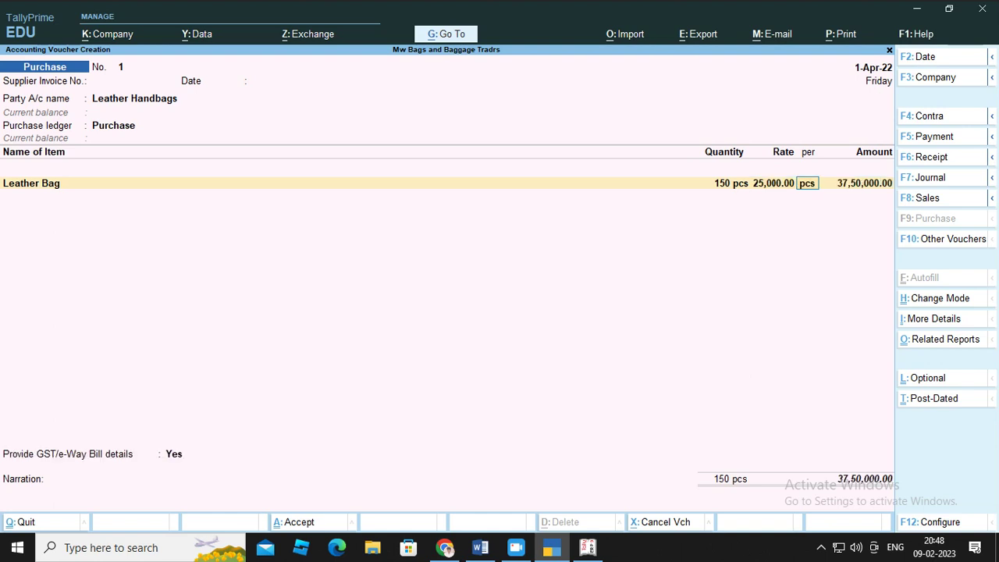
pyautogui.press('Return')
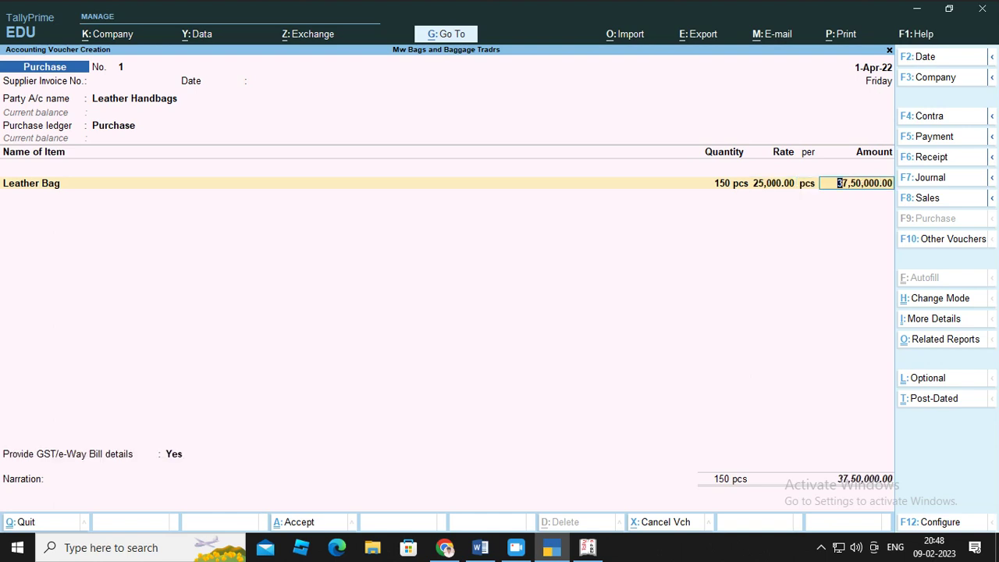
# - Correct the Leather Bag rate to 2,500 per pcs and accept the recalculated amount
pyautogui.hotkey('shift', 'Tab')
pyautogui.hotkey('shift', 'Tab')
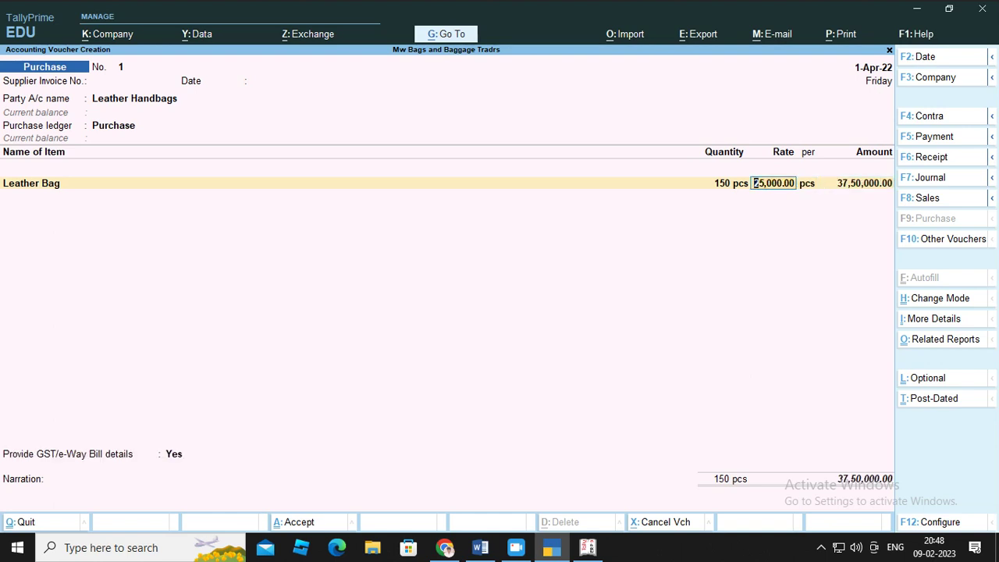
pyautogui.write('2500')
pyautogui.press('Return')
pyautogui.press('Return')
pyautogui.press('Return')
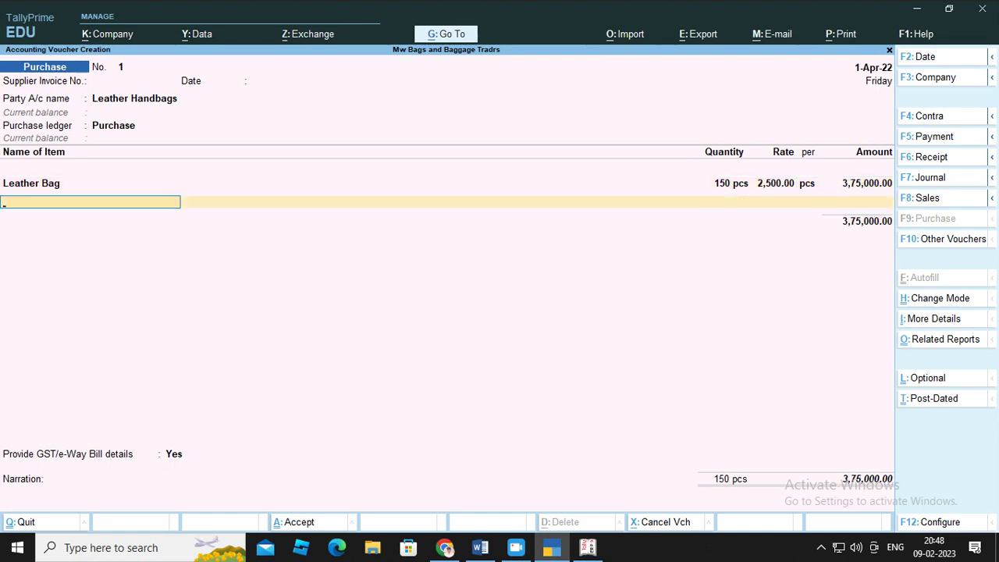
# - End the voucher's item list and start a new tax ledger named Gst below it
pyautogui.press('Return')
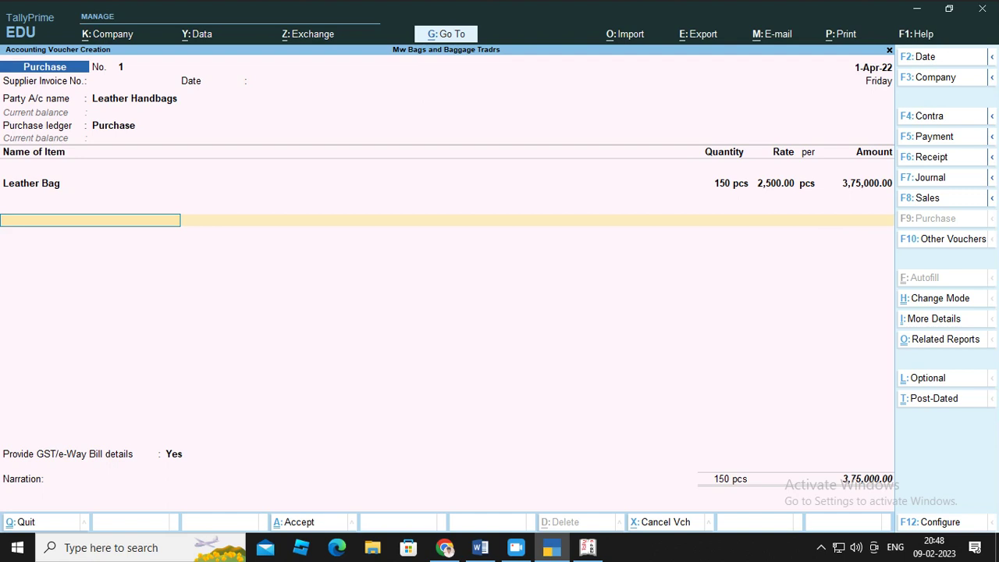
pyautogui.hotkey('alt', 'c')
pyautogui.write('Gst')
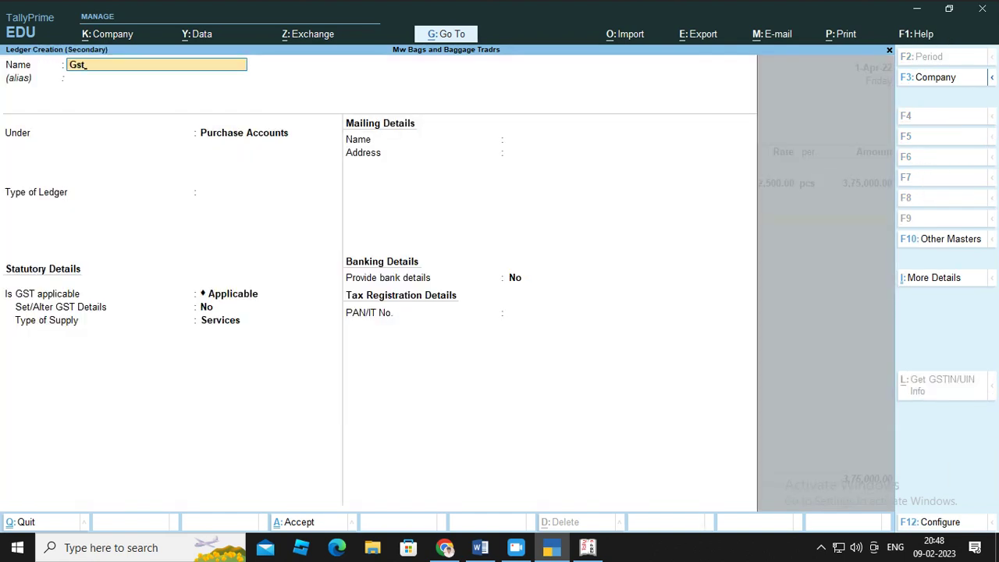
pyautogui.press('Return')
pyautogui.press('Return')
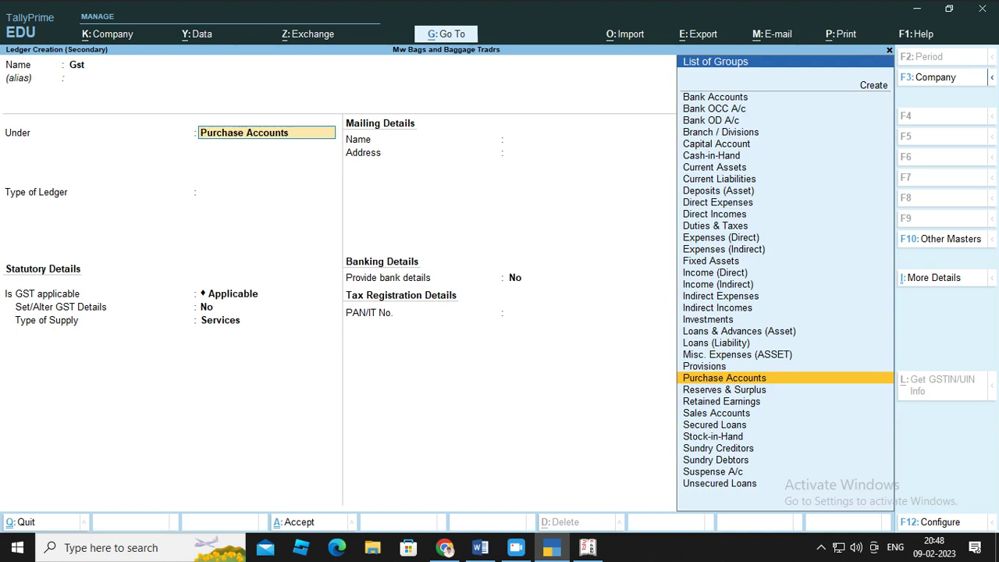
# - Group the new tax ledger under Duties & Taxes and set its type of duty to GST
pyautogui.write('D')
pyautogui.press('Down')
pyautogui.press('Down')
pyautogui.press('Down')
pyautogui.press('Down')
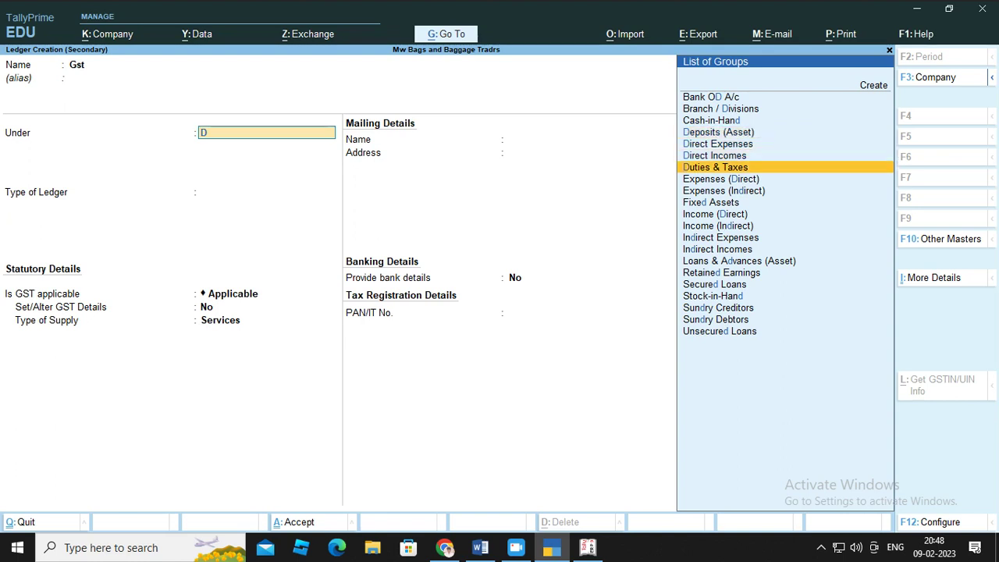
pyautogui.press('Return')
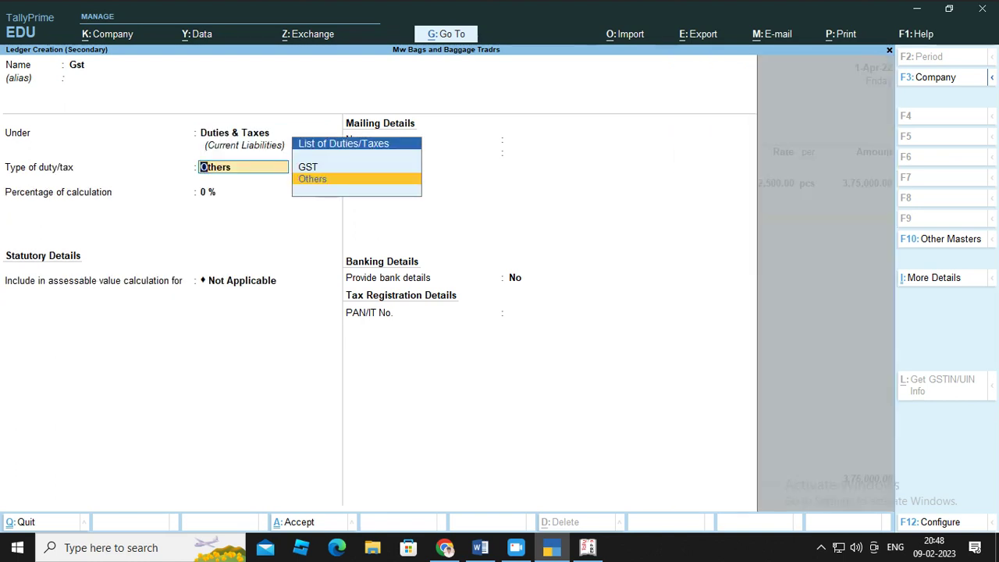
pyautogui.press('Up')
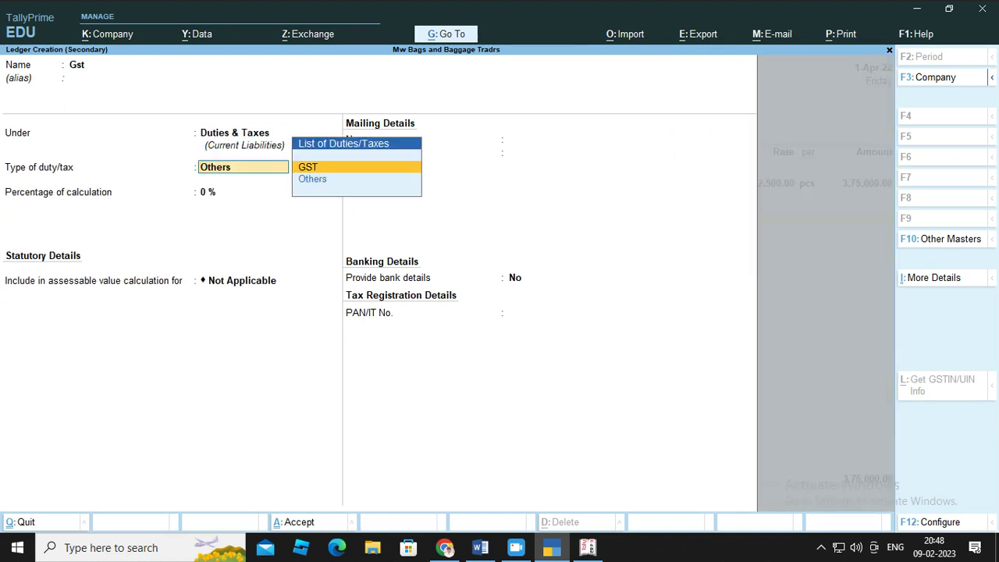
pyautogui.press('Return')
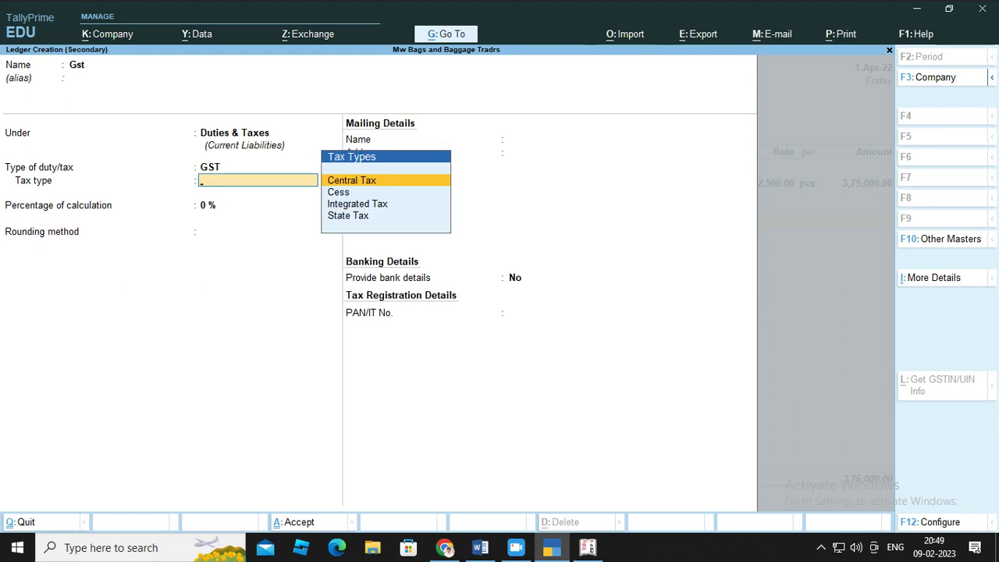
# - Return to the tax ledger's name, rename it Cgst, and keep its blank alias and Duties & Taxes group
pyautogui.press('Down')
pyautogui.press('Down')
pyautogui.press('Up')
pyautogui.press('Up')
pyautogui.press('BackSpace')
pyautogui.press('BackSpace')
pyautogui.press('BackSpace')
pyautogui.press('BackSpace')
pyautogui.write('Cgs')
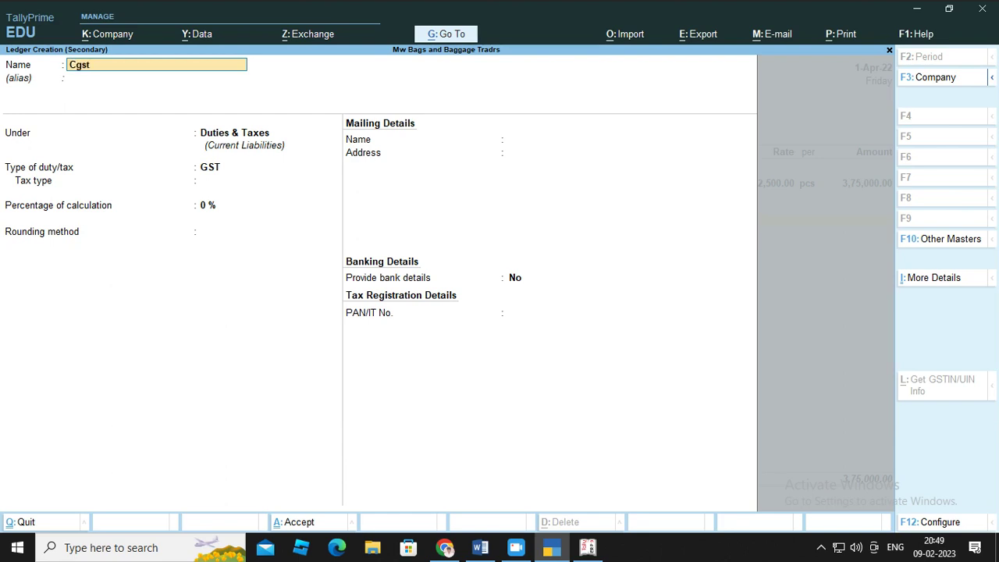
pyautogui.write('t')
pyautogui.press('Return')
pyautogui.press('Return')
pyautogui.press('Return')
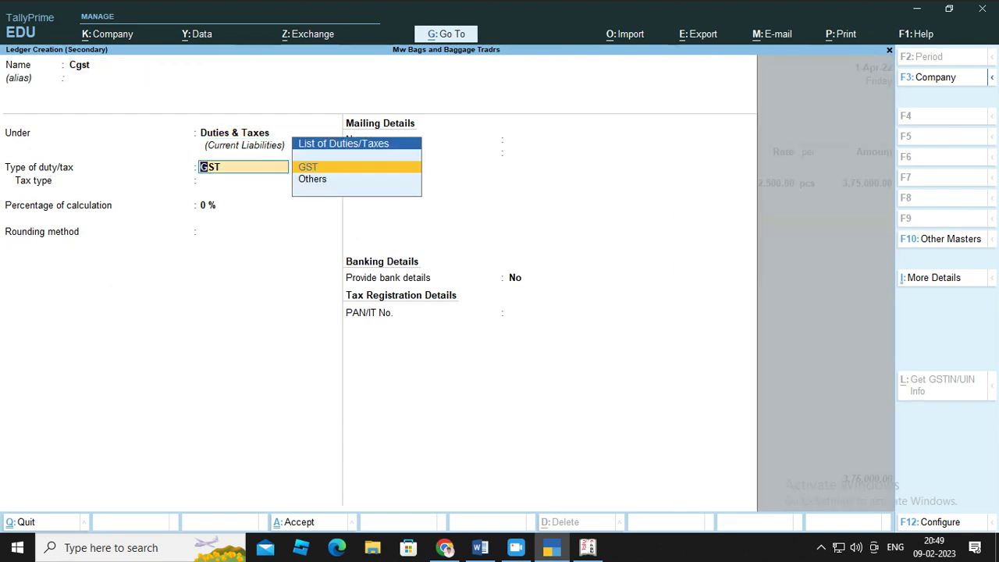
# - Save the Cgst ledger with duty type GST and tax type Central Tax, and accept its calculated amount on the voucher
pyautogui.press('Return')
pyautogui.press('Return')
pyautogui.press('Return')
pyautogui.press('Return')
pyautogui.press('Return')
pyautogui.press('Return')
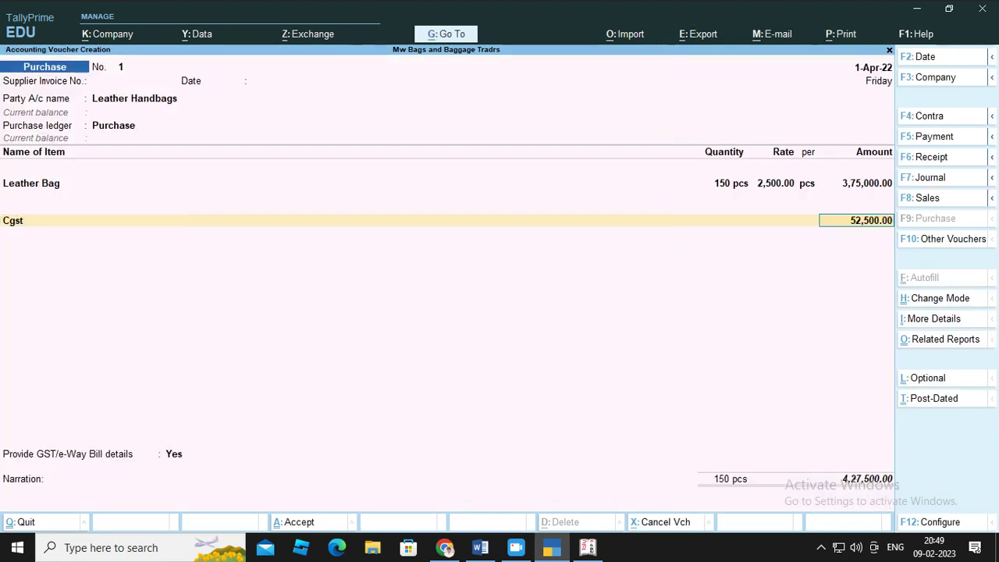
pyautogui.press('Return')
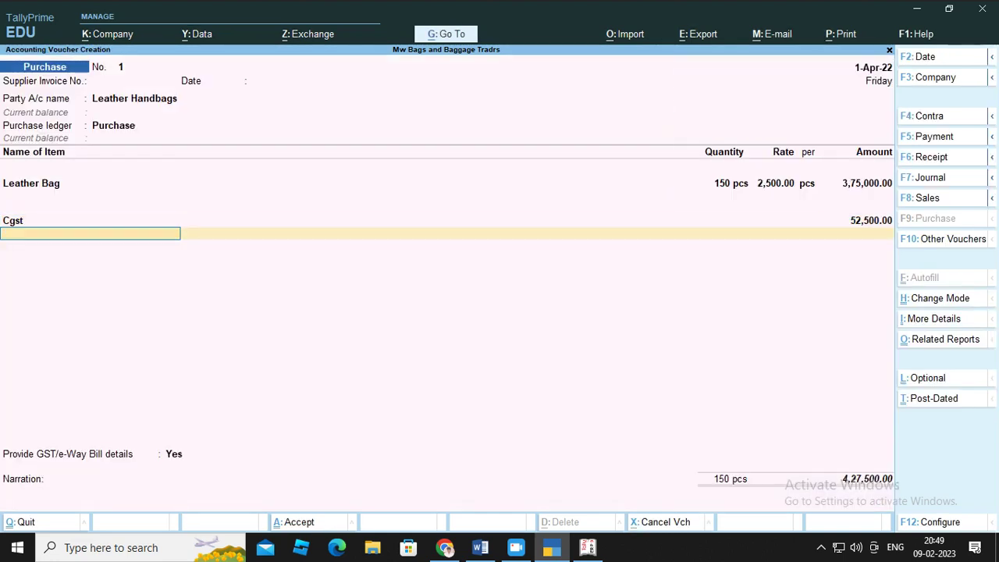
# - Create a second tax ledger named Sgst under Duties & Taxes with GST as its type of duty
pyautogui.hotkey('alt', 'c')
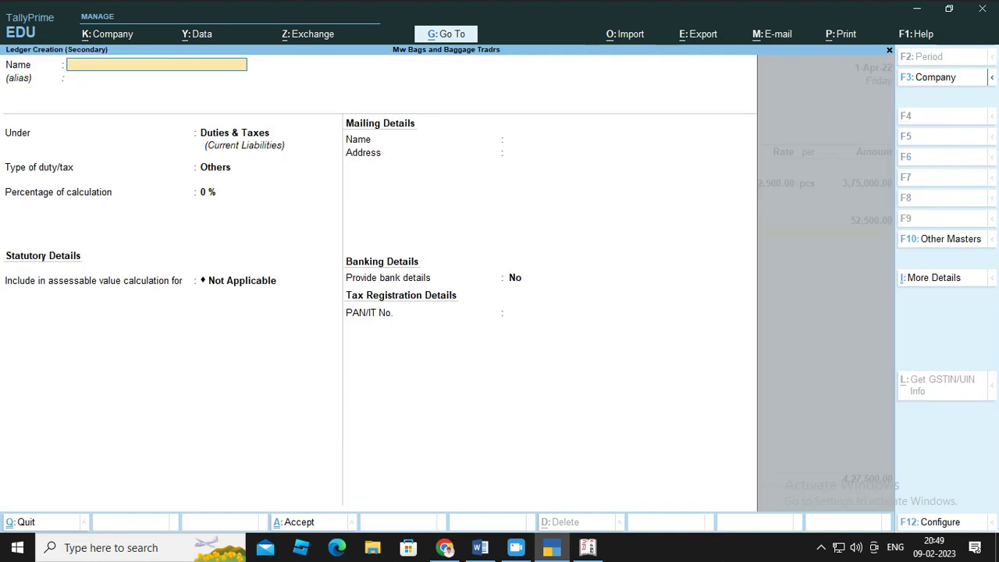
pyautogui.write('Sgst')
pyautogui.press('Return')
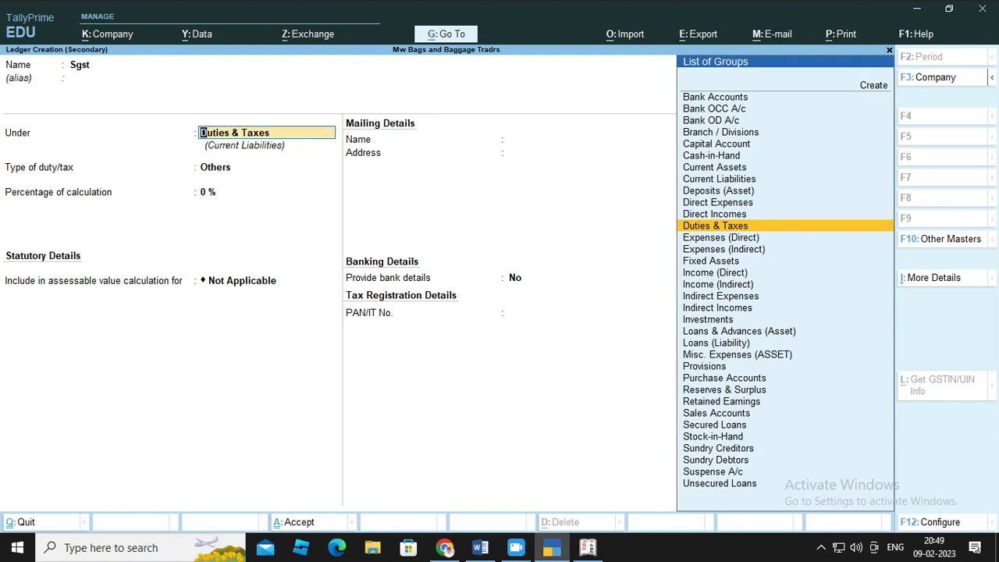
pyautogui.press('Return')
pyautogui.press('Up')
pyautogui.press('Return')
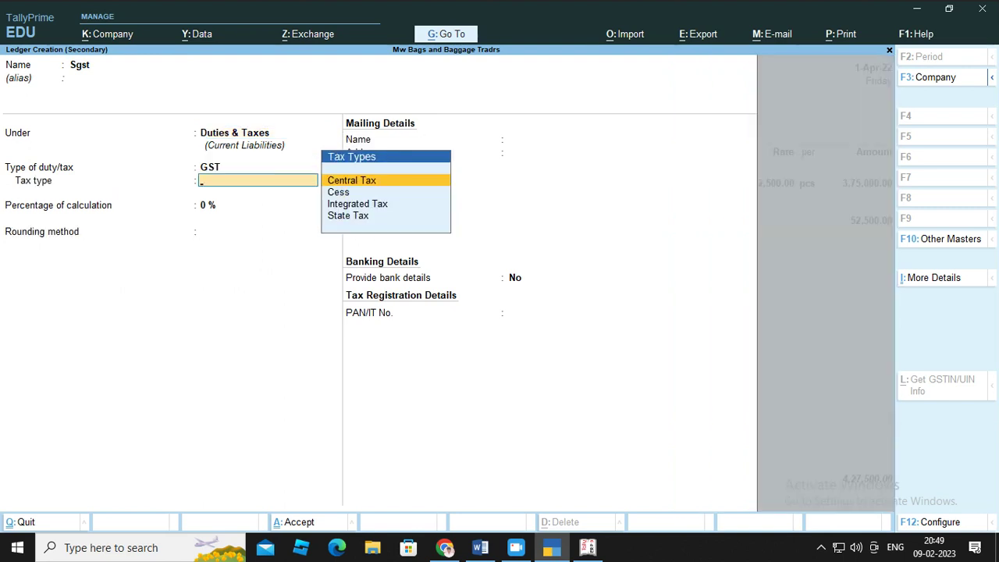
# - Set the Sgst ledger's tax type to State Tax, save it, and accept its calculated amount on the voucher
pyautogui.press('Down')
pyautogui.press('Down')
pyautogui.press('Down')
pyautogui.press('Return')
pyautogui.press('Return')
pyautogui.press('Return')
pyautogui.press('Return')
pyautogui.press('Return')
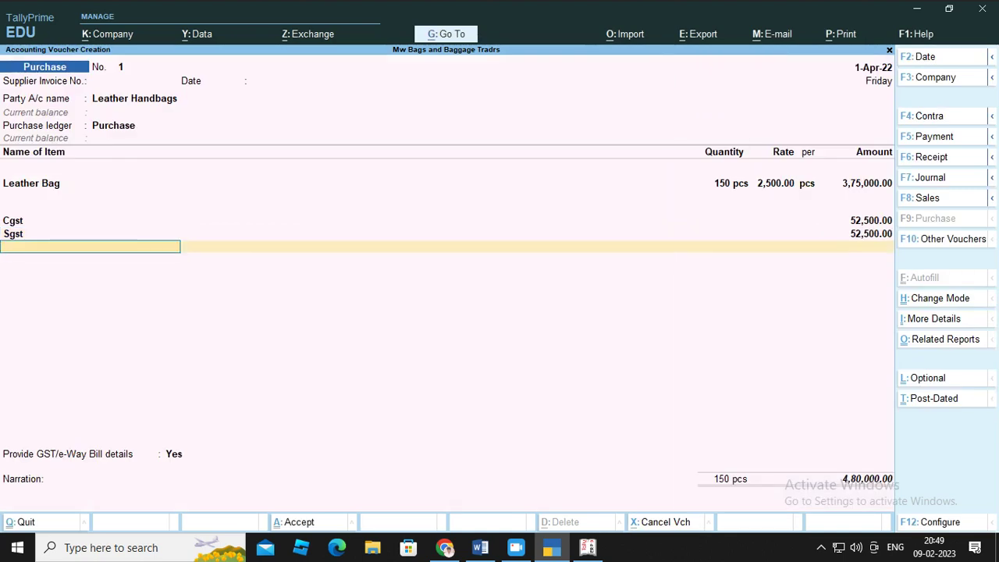
# - End the voucher's tax ledger list and leave all e-Way Bill and transport details at their defaults
pyautogui.press('Return')
pyautogui.press('Return')
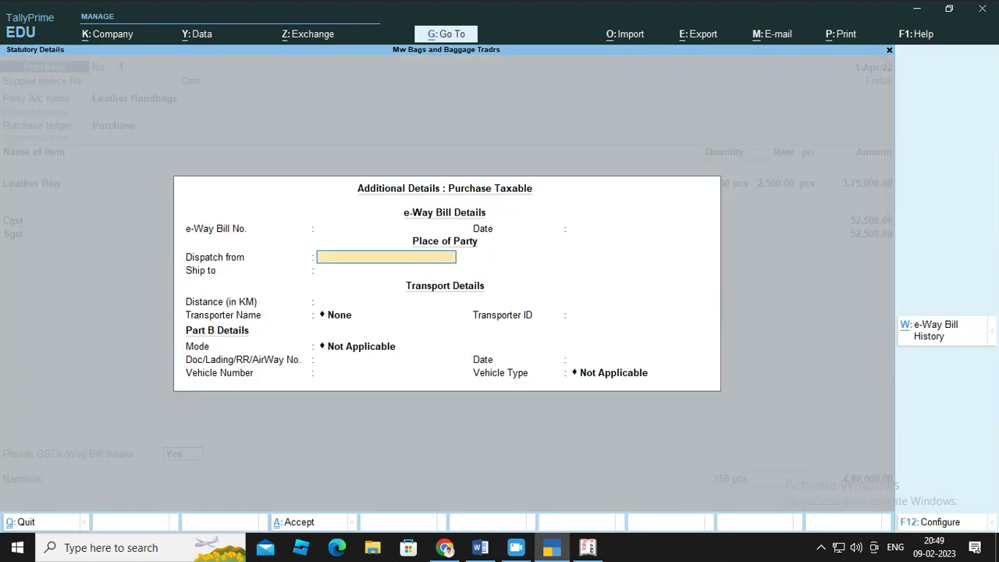
pyautogui.press('Return')
pyautogui.press('Return')
pyautogui.press('Return')
pyautogui.press('Return')
pyautogui.press('Return')
pyautogui.press('Return')
pyautogui.press('Return')
pyautogui.press('Return')
pyautogui.press('Return')
pyautogui.press('Return')
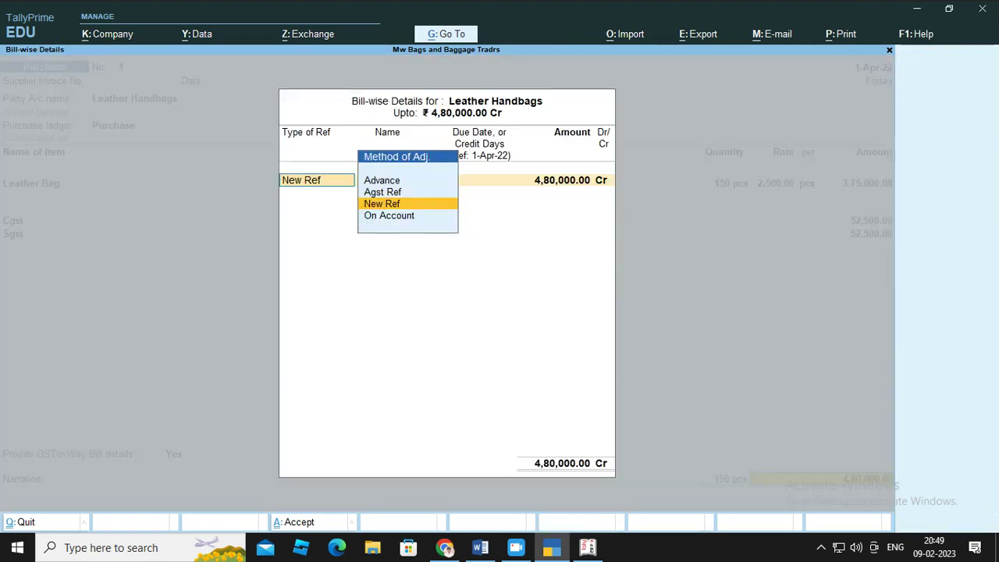
# - Record the full purchase amount as a New Ref in the bill-wise details for Leather Handbags
pyautogui.press('Return')
pyautogui.press('Return')
pyautogui.press('Return')
pyautogui.press('Return')
pyautogui.press('Return')
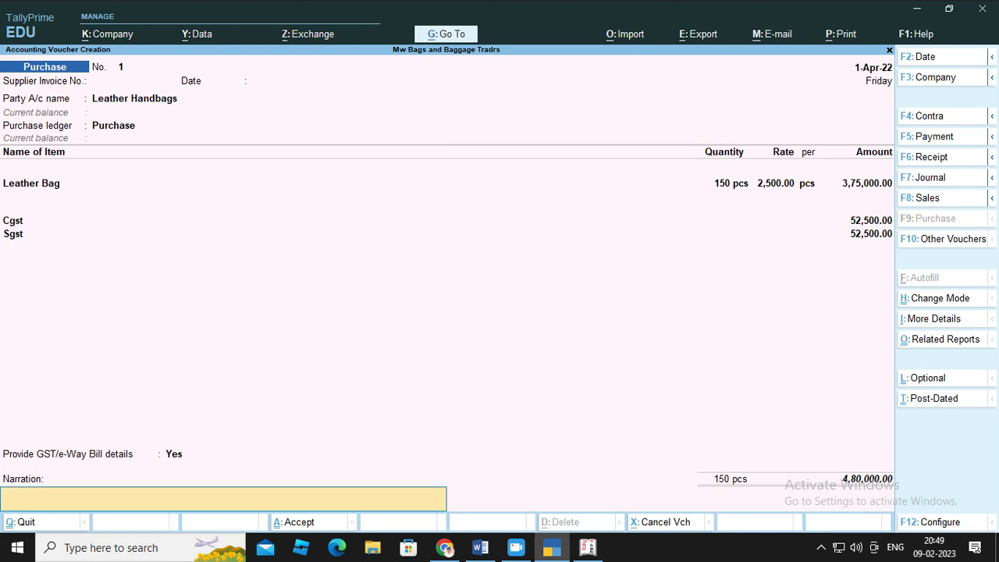
# - Preview the purchase invoice for printing, examine its enlarged item and tax lines, and return to the voucher without printing
pyautogui.hotkey('alt', 'p')
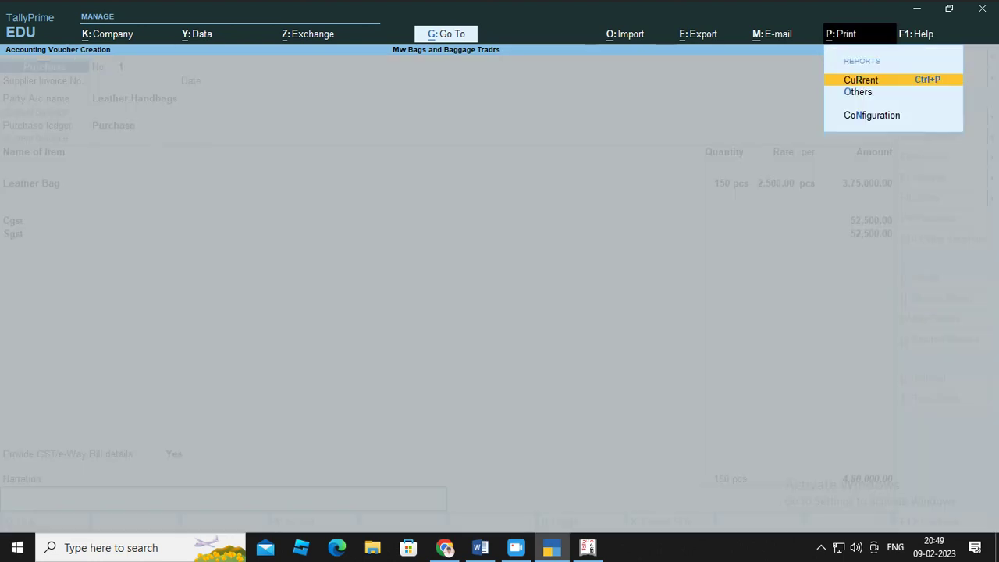
pyautogui.press('Return')
pyautogui.press('i')
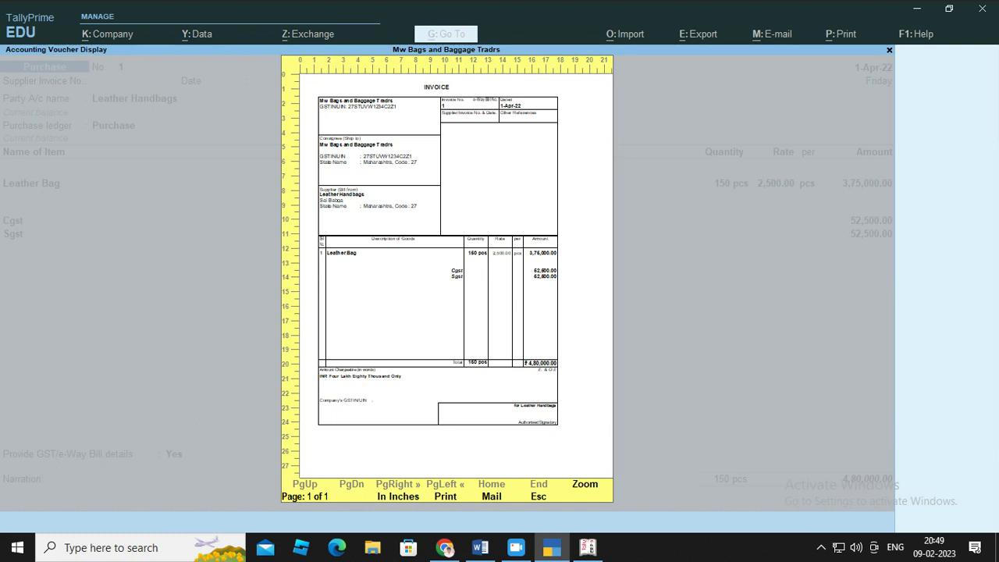
pyautogui.press('Return')
pyautogui.scroll(-2, 525, 312)
pyautogui.scroll(-2, 447, 289)
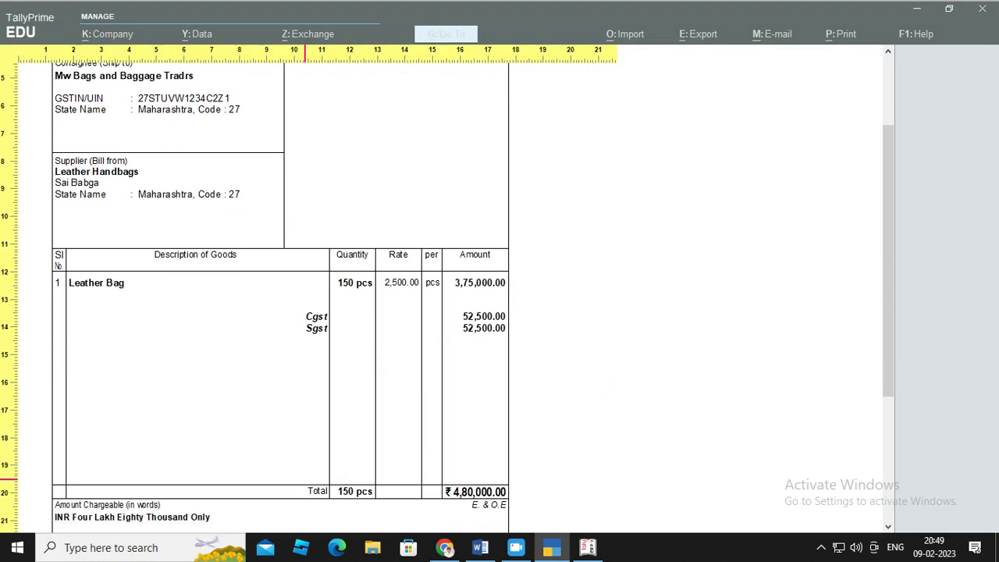
pyautogui.scroll(1, 447, 289)
pyautogui.scroll(1, 448, 288)
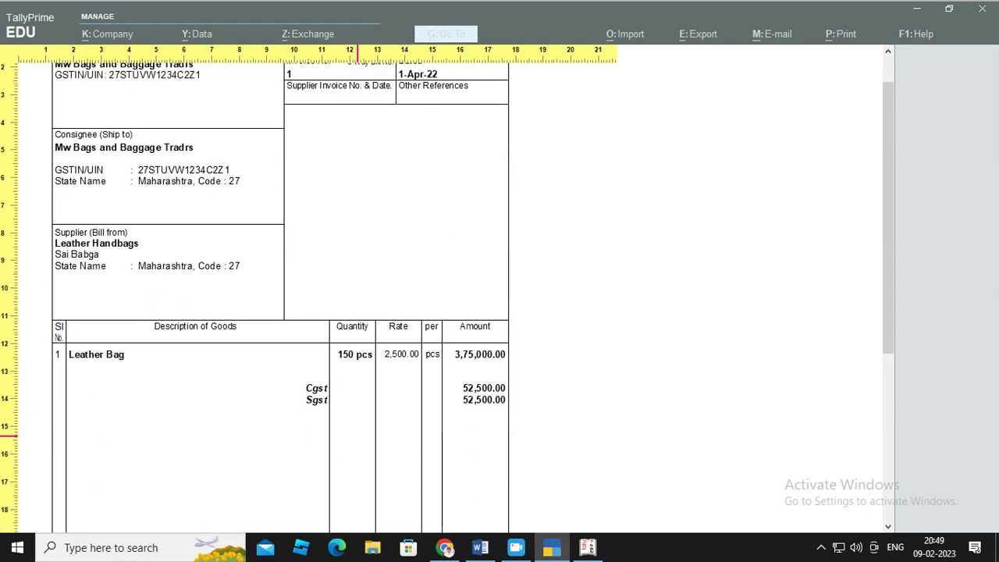
pyautogui.press('Return')
pyautogui.press('Escape')
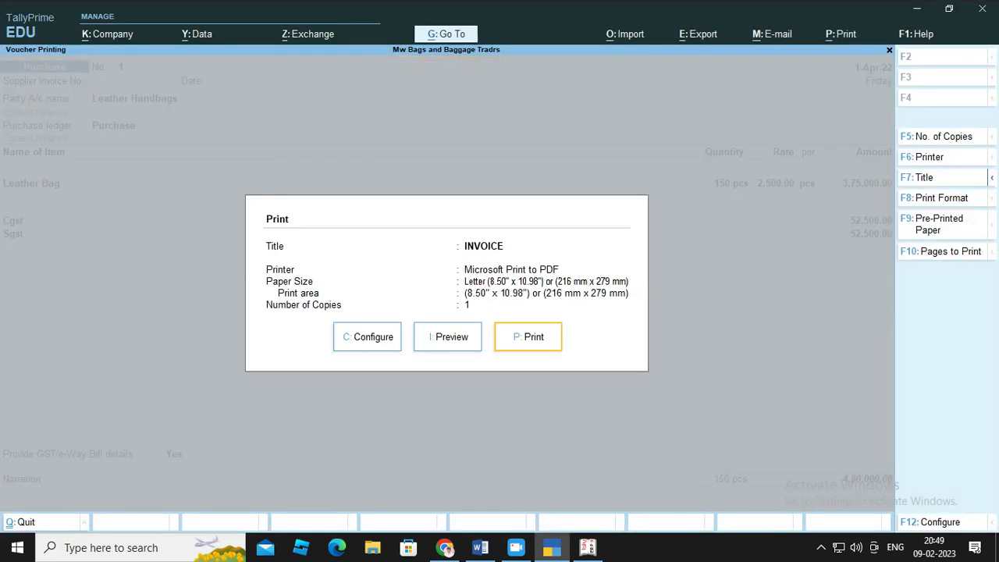
pyautogui.press('Escape')
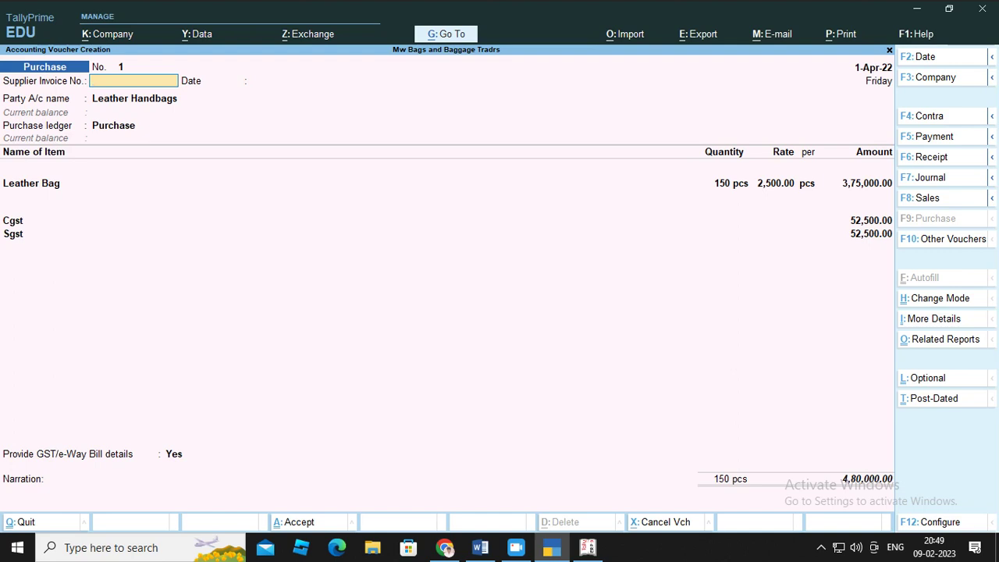
# - Leave the supplier invoice fields blank and keep Leather Handbags as the purchase voucher's party account
pyautogui.press('Return')
pyautogui.press('Return')
pyautogui.press('Return')
pyautogui.press('Return')
pyautogui.press('Return')
pyautogui.press('Return')
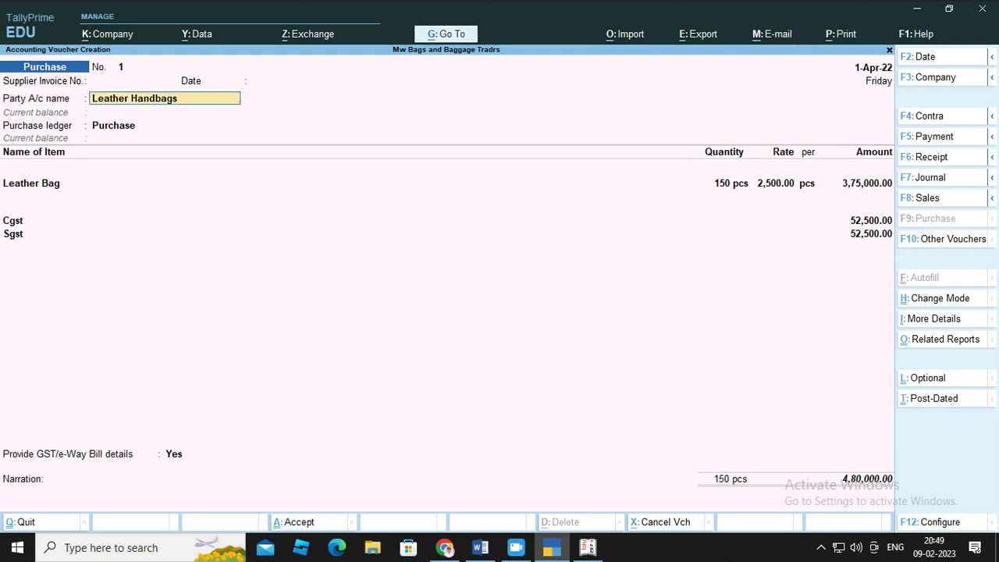
pyautogui.press('Return')
pyautogui.press('Return')
pyautogui.press('Return')
pyautogui.press('Return')
pyautogui.press('Return')
pyautogui.press('Return')
pyautogui.press('Return')
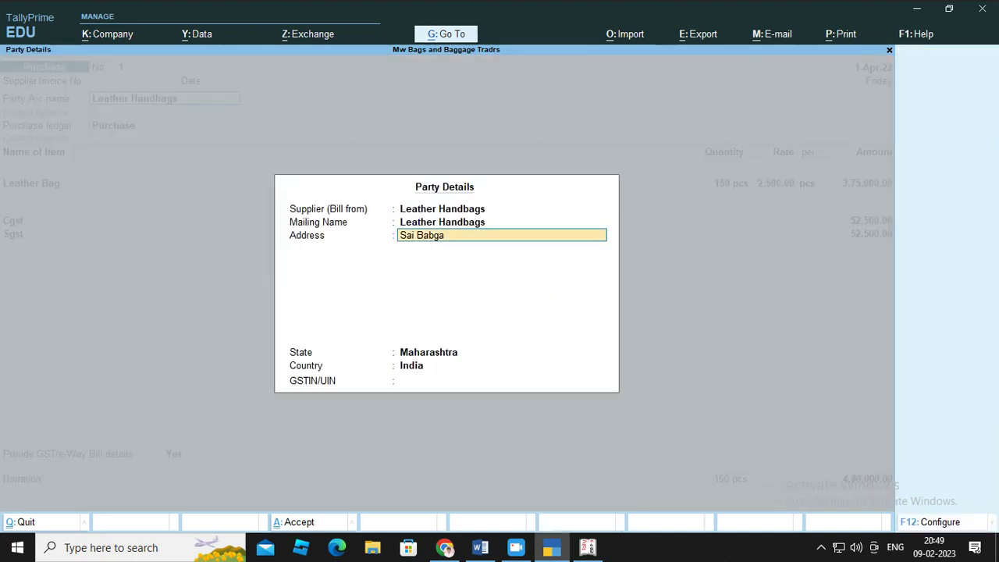
# - Accept the existing supplier details, Purchase ledger and Leather Bag item line on the voucher
pyautogui.press('Return')
pyautogui.press('Return')
pyautogui.press('Return')
pyautogui.press('Return')
pyautogui.press('Return')
pyautogui.press('Return')
pyautogui.press('Return')
pyautogui.press('Return')
pyautogui.press('Return')
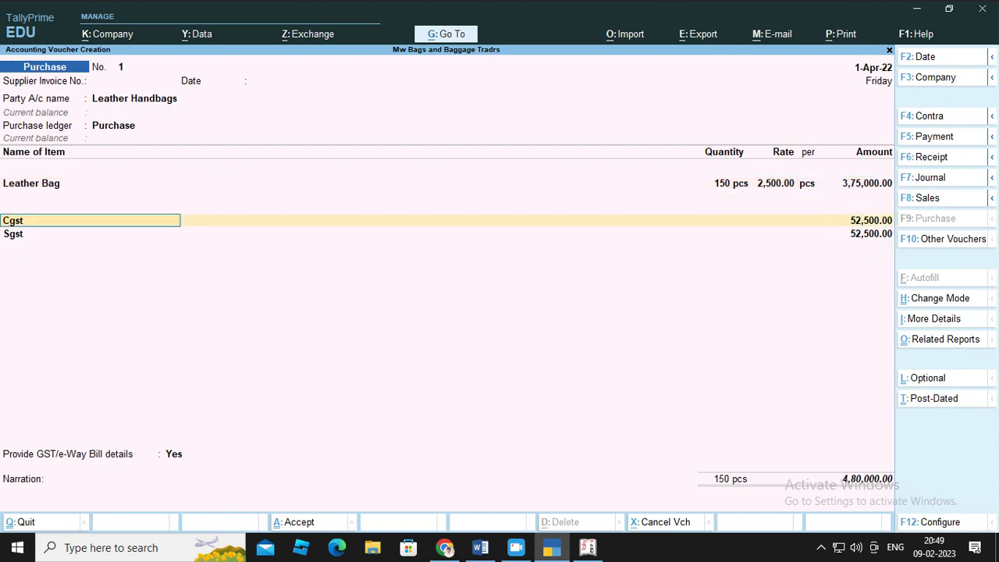
# - Keep the Cgst and Sgst lines and the default e-Way Bill details, and save the purchase voucher
pyautogui.press('Return')
pyautogui.press('Return')
pyautogui.press('Return')
pyautogui.press('Return')
pyautogui.press('Return')
pyautogui.press('Return')
pyautogui.press('Return')
pyautogui.press('Return')
pyautogui.press('Return')
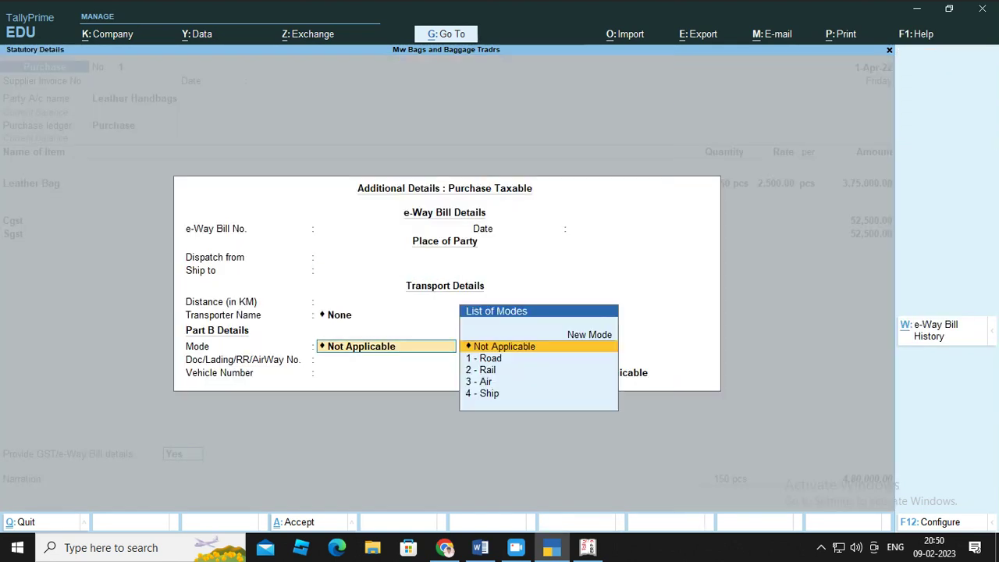
pyautogui.press('Return')
pyautogui.press('Return')
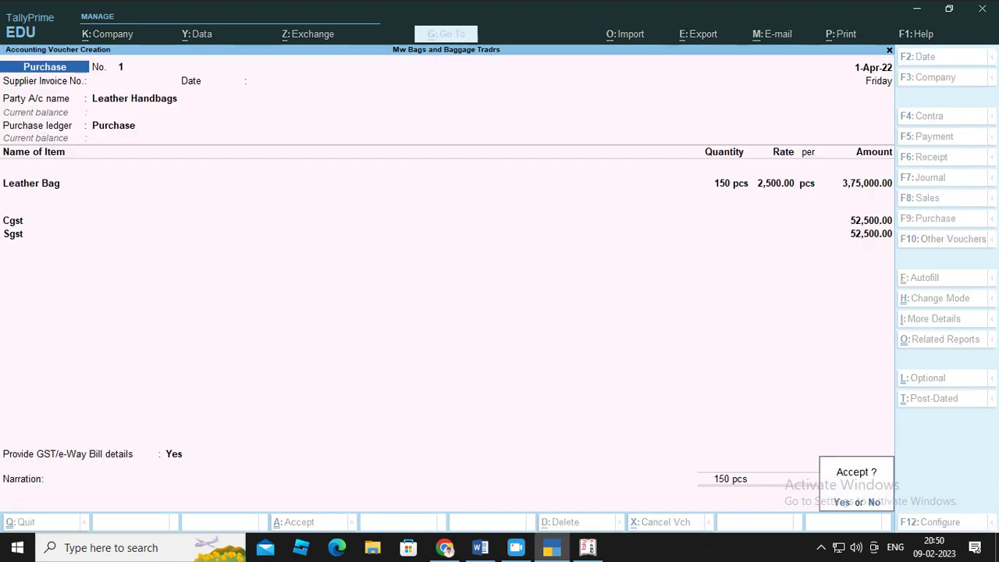
pyautogui.press('Return')
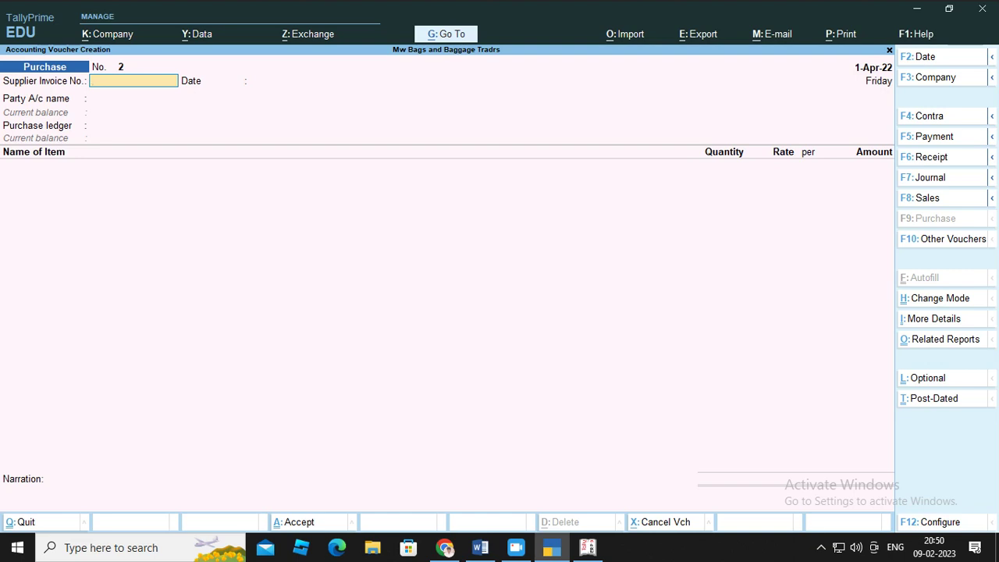
# - Start a sales voucher and create a party ledger named M/s Shoppers with a blank alias
pyautogui.press('F8')
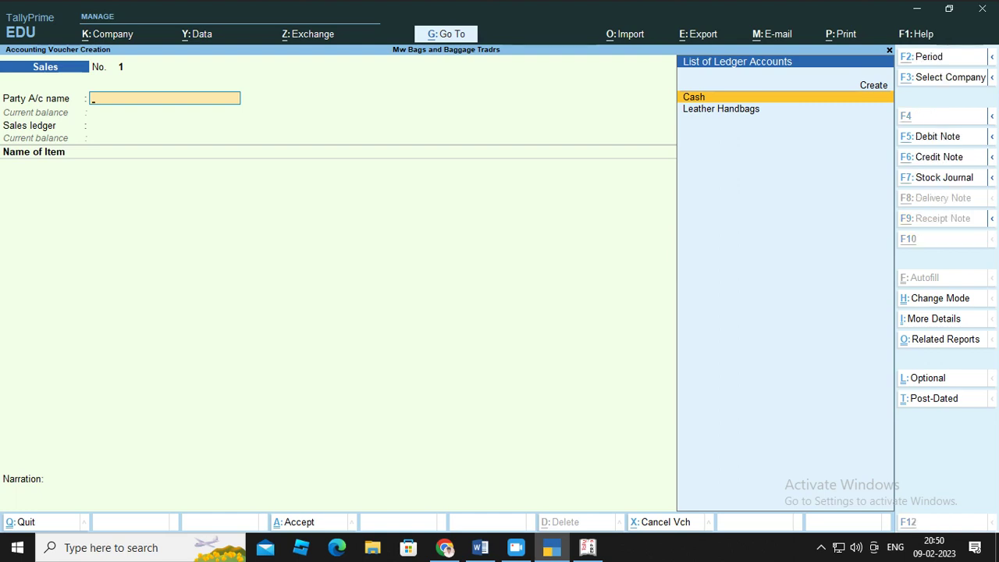
pyautogui.hotkey('alt', 'c')
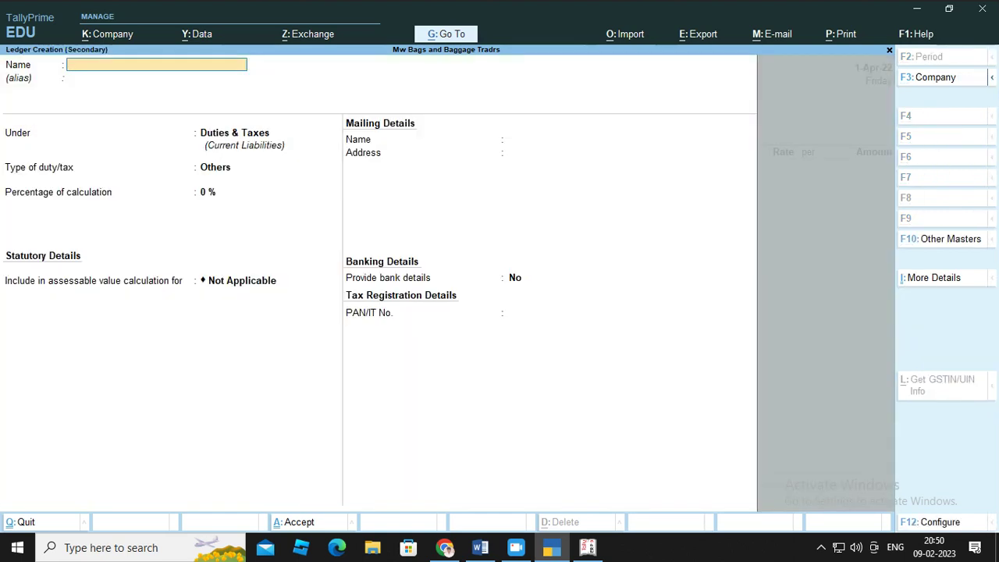
pyautogui.write('M/s S')
pyautogui.write('hopper')
pyautogui.press('Return')
pyautogui.press('Return')
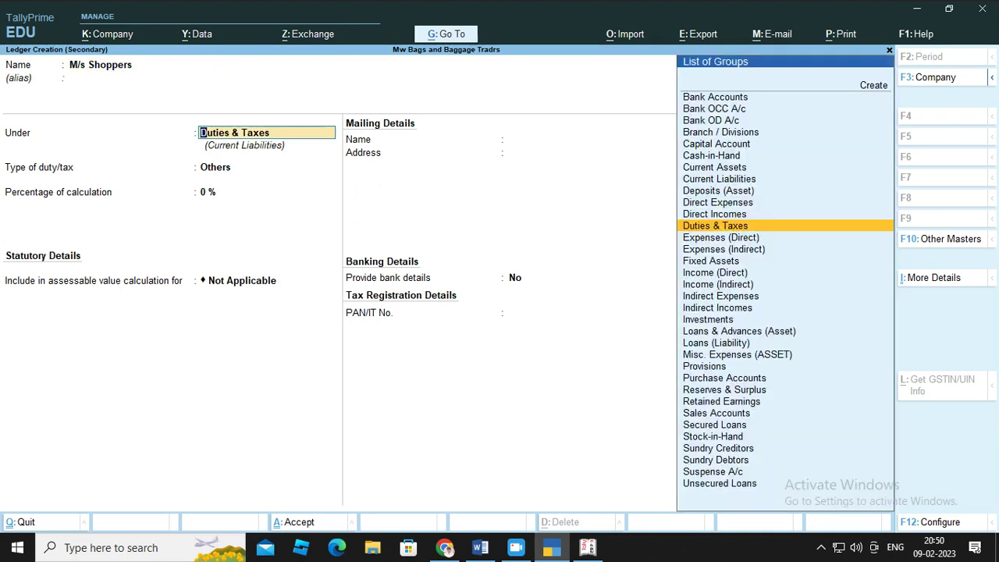
# - Group the M/s Shoppers ledger under Sundry Debtors
pyautogui.write('S')
pyautogui.press('Down')
pyautogui.press('Down')
pyautogui.press('Down')
pyautogui.press('Down')
pyautogui.press('Down')
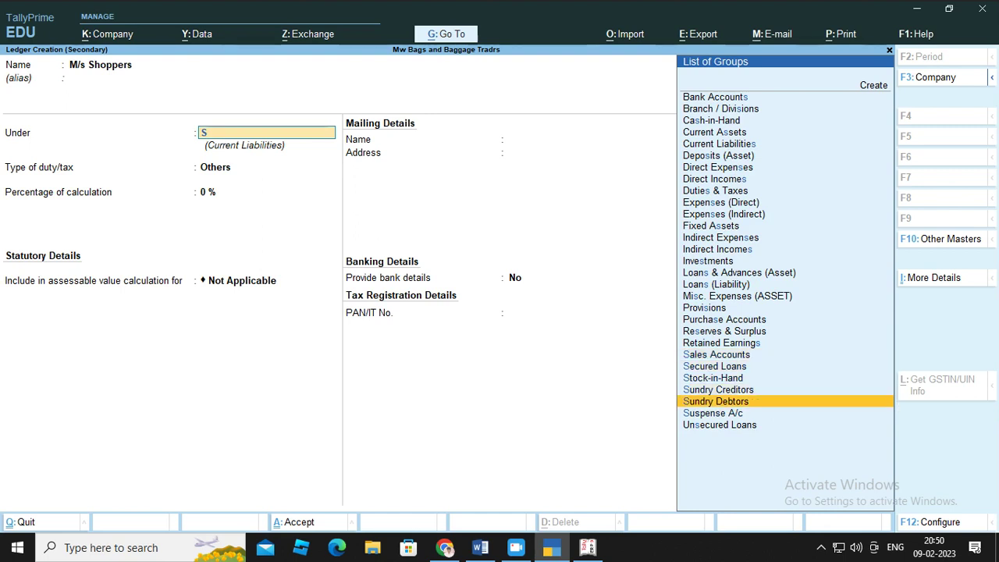
pyautogui.press('Return')
# - Keep the default billing, mailing and tax registration details for M/s Shoppers and save the ledger
pyautogui.press('Return')
pyautogui.press('Return')
pyautogui.press('Return')
pyautogui.press('Return')
pyautogui.press('Return')
pyautogui.press('Return')
pyautogui.press('Return')
pyautogui.press('Return')
pyautogui.press('Return')
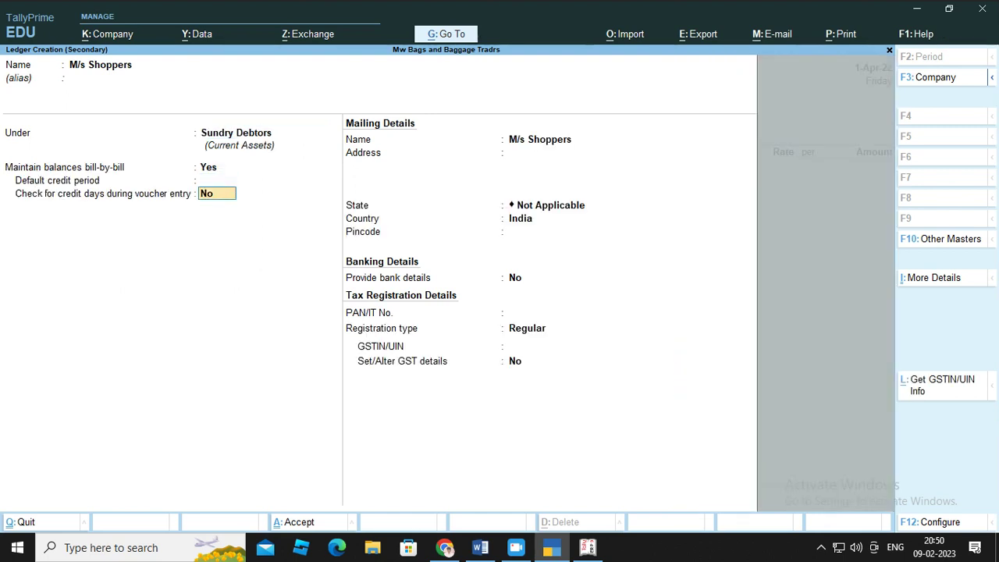
pyautogui.press('Return')
pyautogui.press('Return')
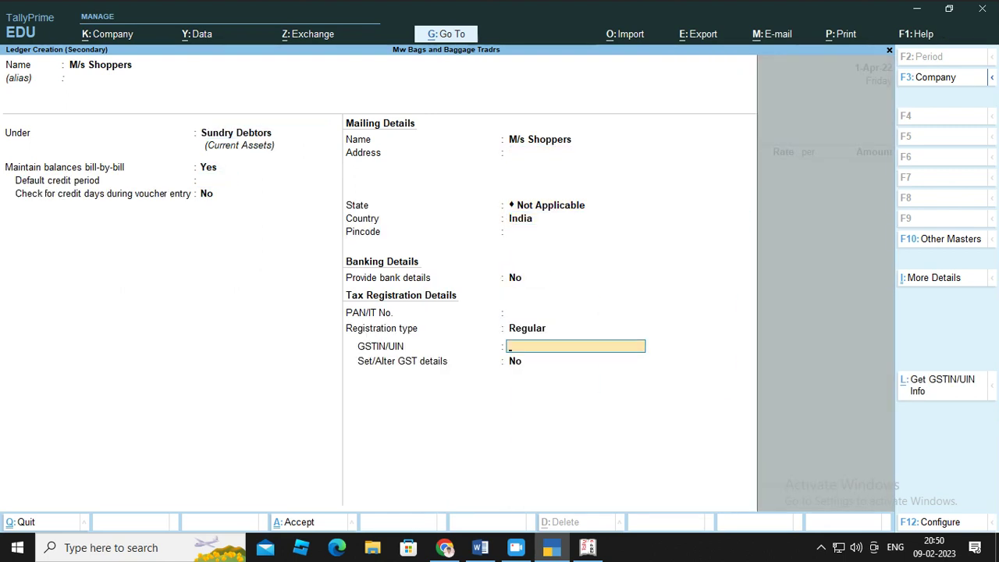
pyautogui.press('Return')
pyautogui.press('Return')
pyautogui.press('Return')
# - Accept the default dispatch and party details for M/s Shoppers on the sales voucher
pyautogui.press('Return')
pyautogui.press('Return')
pyautogui.press('Return')
pyautogui.press('Return')
pyautogui.press('Return')
pyautogui.press('Return')
pyautogui.press('Return')
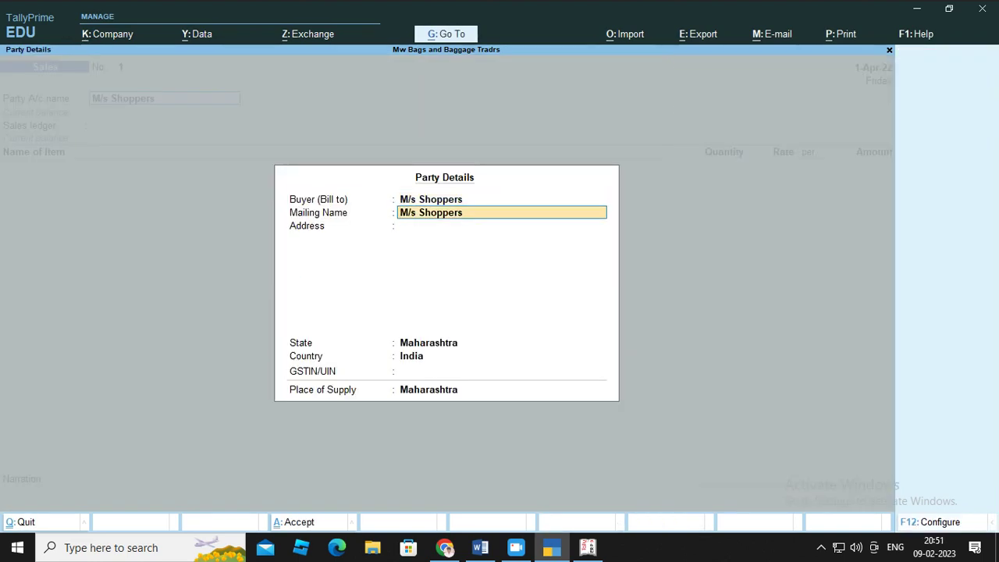
pyautogui.press('Return')
pyautogui.press('Return')
pyautogui.press('Return')
pyautogui.press('Return')
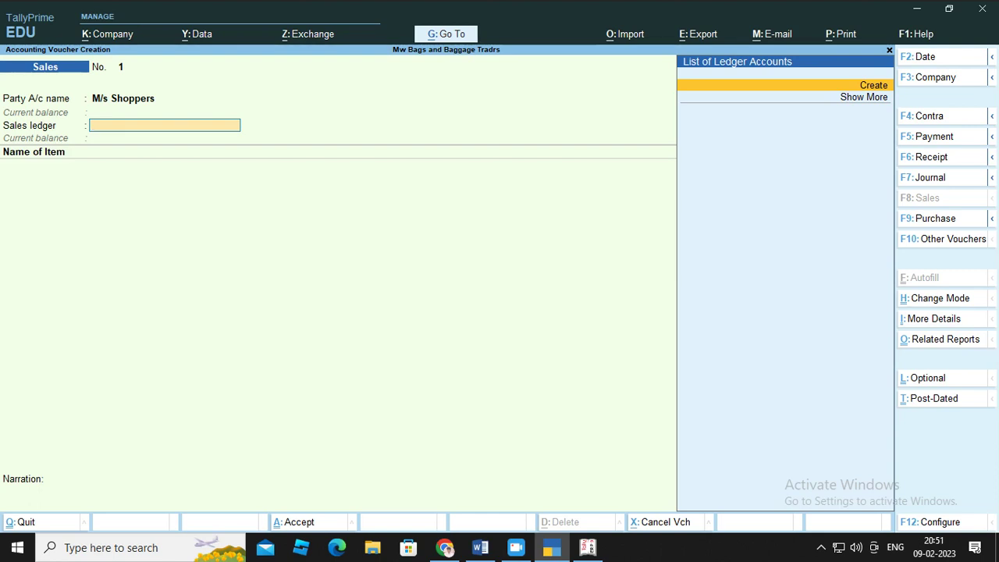
# - Create a ledger named Sales under Sales Accounts for the sales voucher
pyautogui.press('Return')
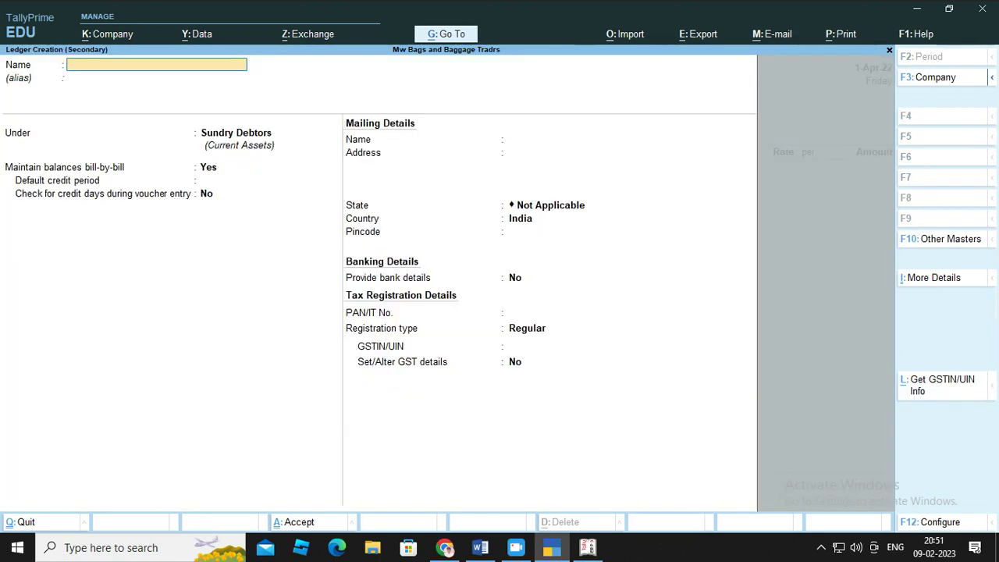
pyautogui.write('Sale')
pyautogui.press('Return')
pyautogui.write('S')
pyautogui.press('Down')
pyautogui.press('Up')
pyautogui.press('Up')
pyautogui.press('Down')
pyautogui.press('Return')
# - Keep the Sales ledger's type Not Applicable and GST Applicable, and enable setting its GST details
pyautogui.press('Return')
pyautogui.press('Return')
pyautogui.press('Return')
pyautogui.press('BackSpace')
pyautogui.press('BackSpace')
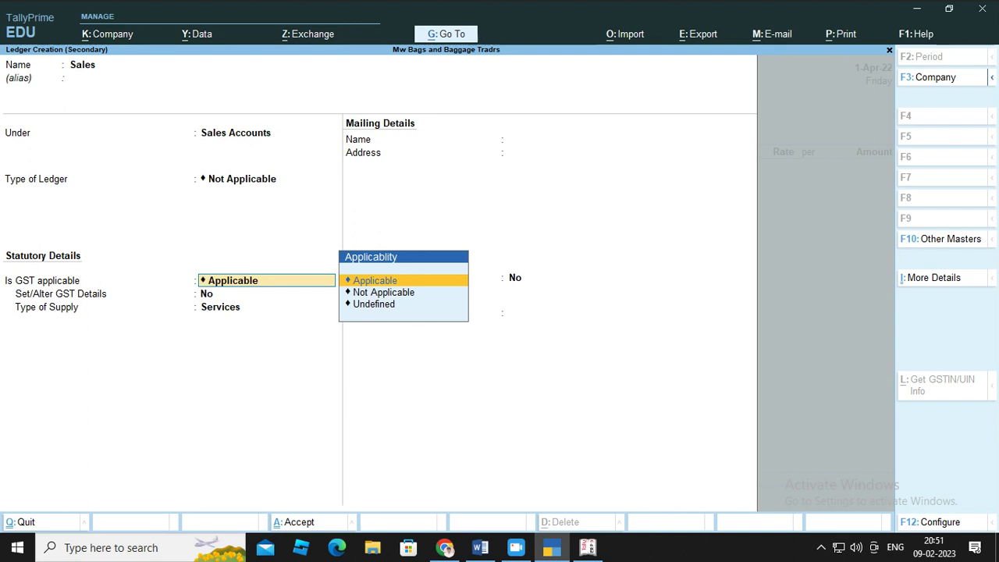
pyautogui.press('Return')
pyautogui.write('y')
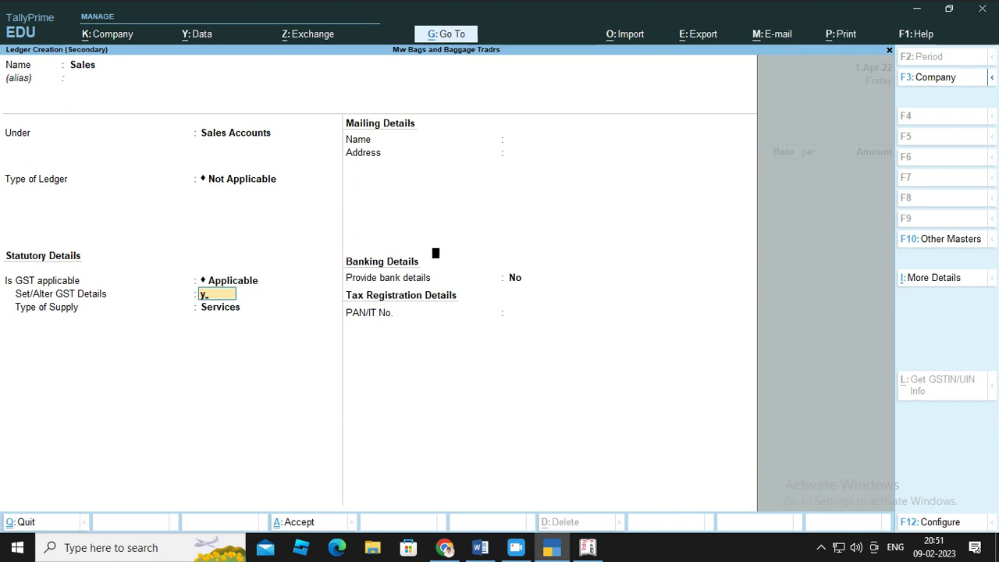
pyautogui.press('Return')
# - Set the Sales ledger's nature of transaction to Sales Taxable
pyautogui.press('Down')
pyautogui.press('Down')
pyautogui.press('Down')
pyautogui.press('Down')
pyautogui.press('Down')
pyautogui.press('Down')
pyautogui.press('Down')
pyautogui.press('Down')
pyautogui.press('Down')
pyautogui.press('Down')
pyautogui.press('Down')
pyautogui.press('Down')
pyautogui.press('Down')
pyautogui.press('Down')
pyautogui.press('Down')
pyautogui.press('Down')
pyautogui.press('Down')
pyautogui.press('Down')
pyautogui.press('Down')
pyautogui.press('Down')
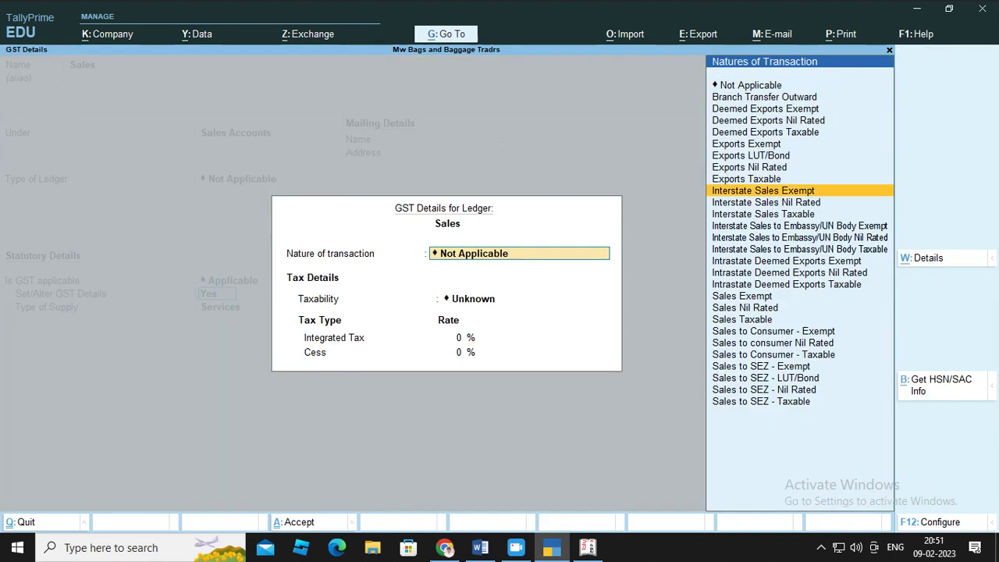
pyautogui.press('Return')
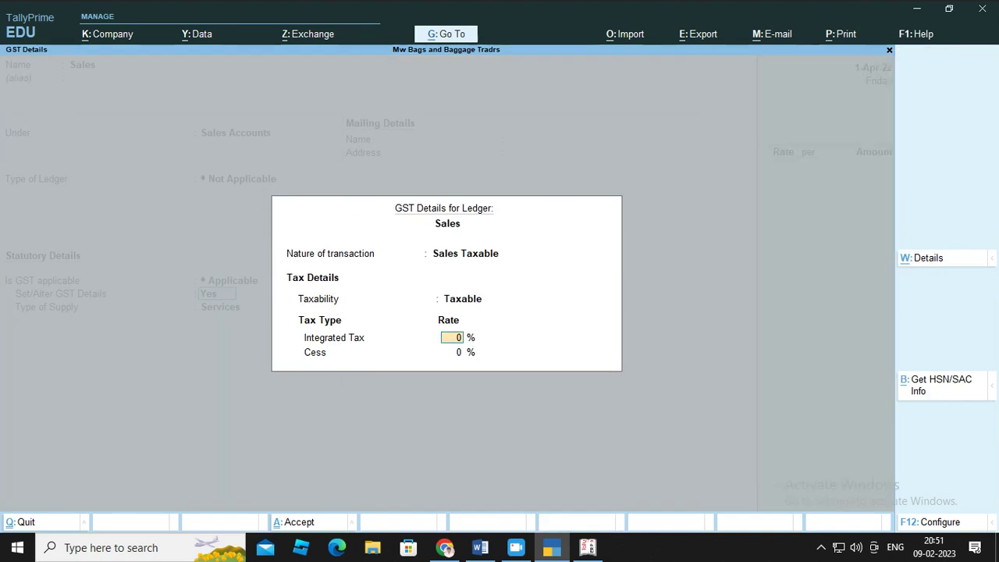
# - Set the Sales ledger's integrated tax rate to 28% and its type of supply to Goods, and save the ledger
pyautogui.write('28')
pyautogui.press('Return')
pyautogui.press('Return')
pyautogui.press('Return')
pyautogui.press('BackSpace')
pyautogui.press('Up')
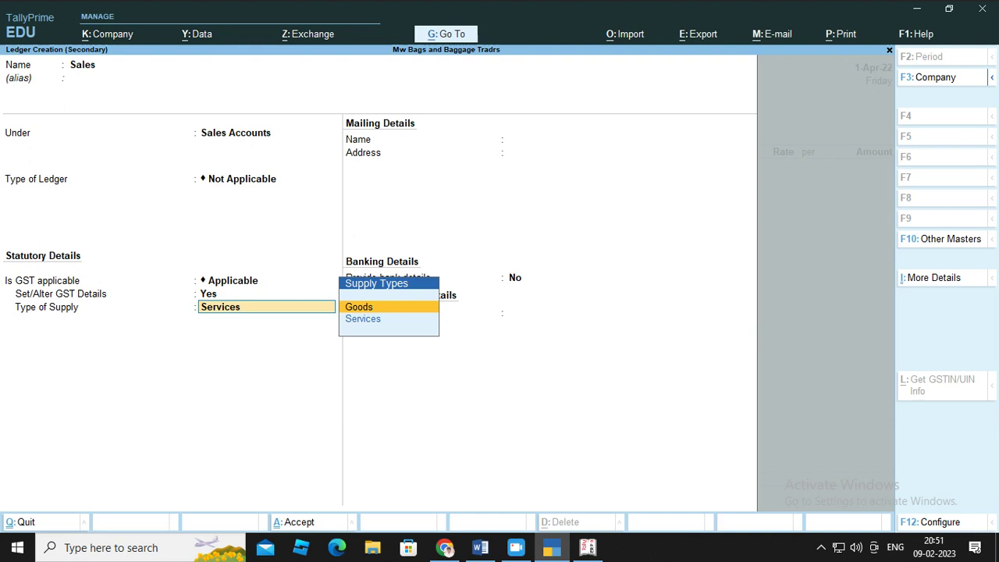
pyautogui.press('Return')
pyautogui.press('Return')
pyautogui.press('Return')
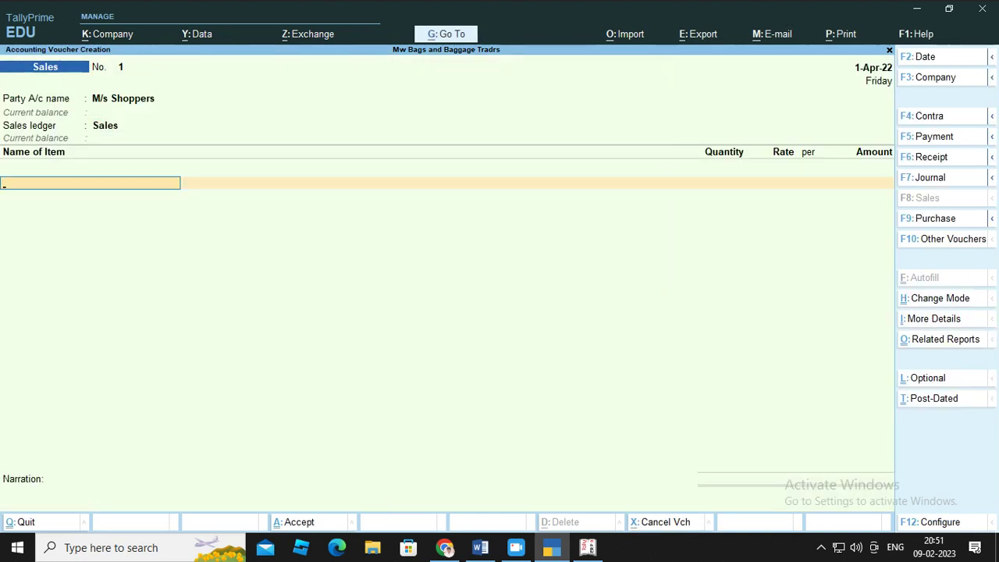
# - Add the stock item Leather Bag to the sales voucher with a quantity of 80 pcs at a rate of 3,500
pyautogui.write('L')
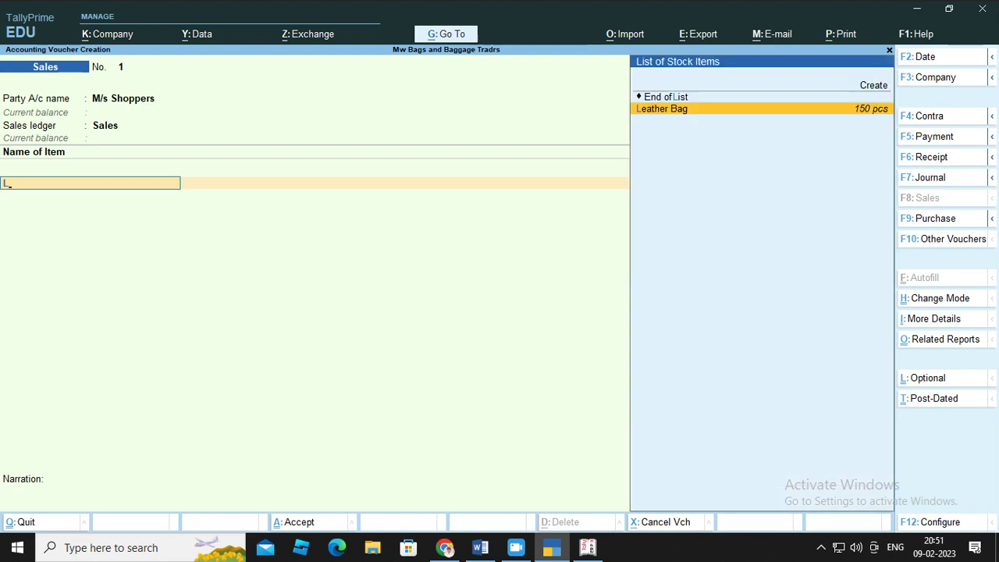
pyautogui.press('Return')
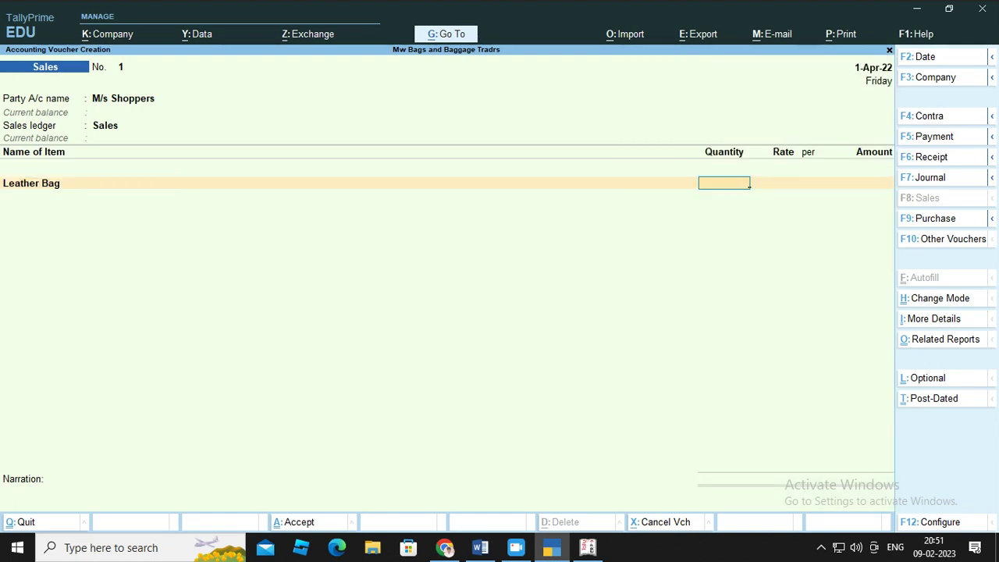
pyautogui.write('80')
pyautogui.press('Return')
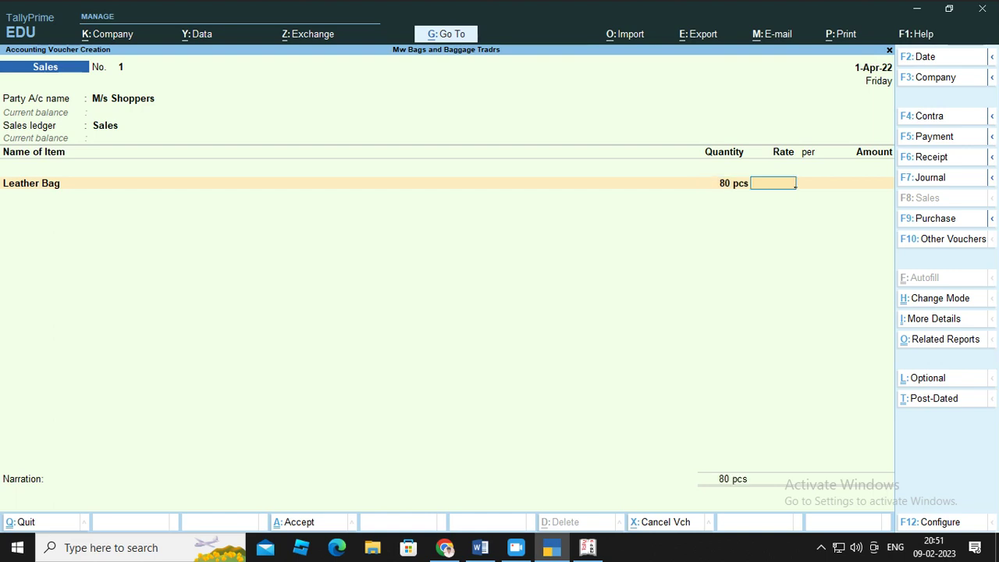
pyautogui.write('3,500')
pyautogui.press('Return')
pyautogui.press('Return')
pyautogui.press('Return')
pyautogui.press('Return')
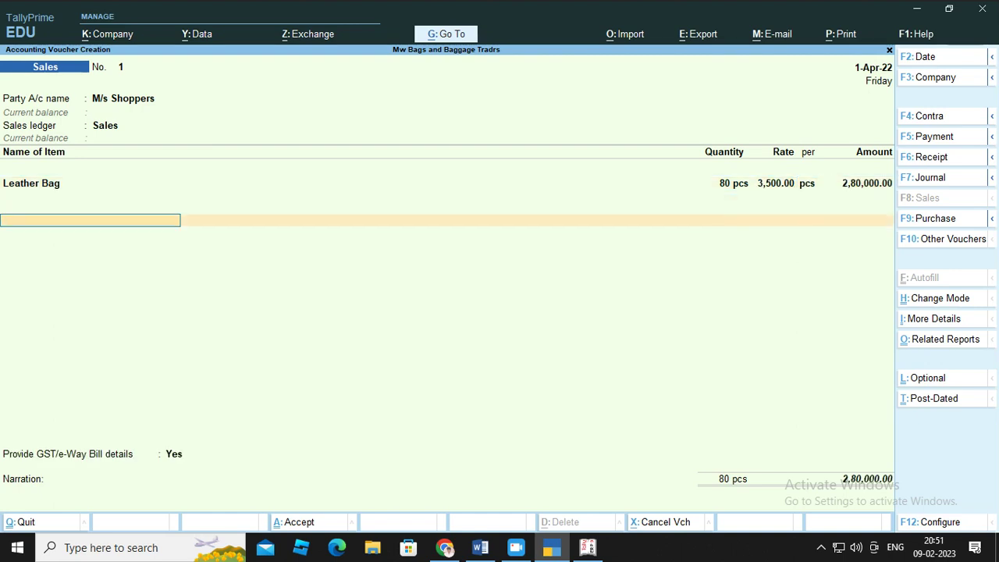
# - Add the Cgst and Sgst tax ledgers below the Leather Bag line and end the ledger entries
pyautogui.write('c')
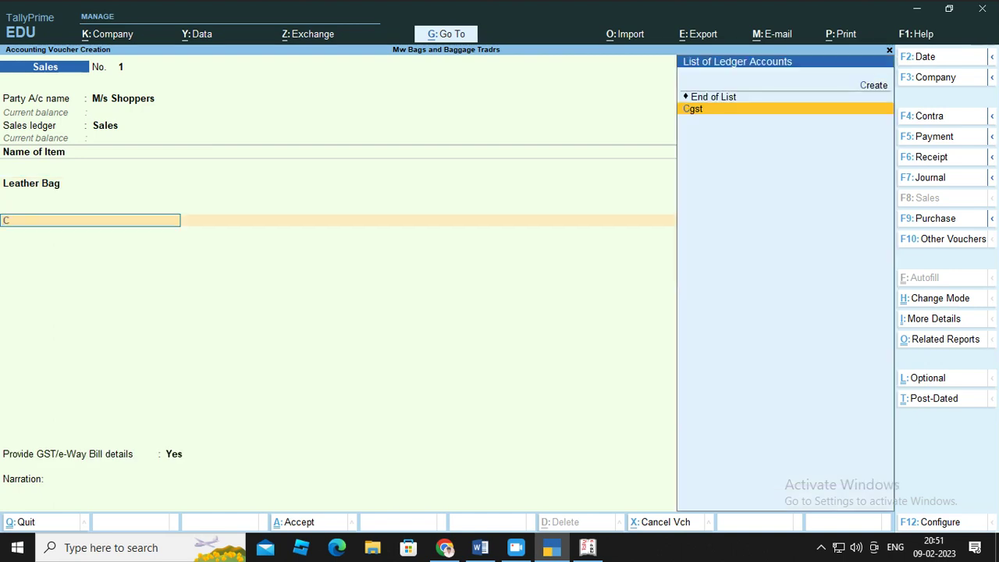
pyautogui.press('Return')
pyautogui.press('Return')
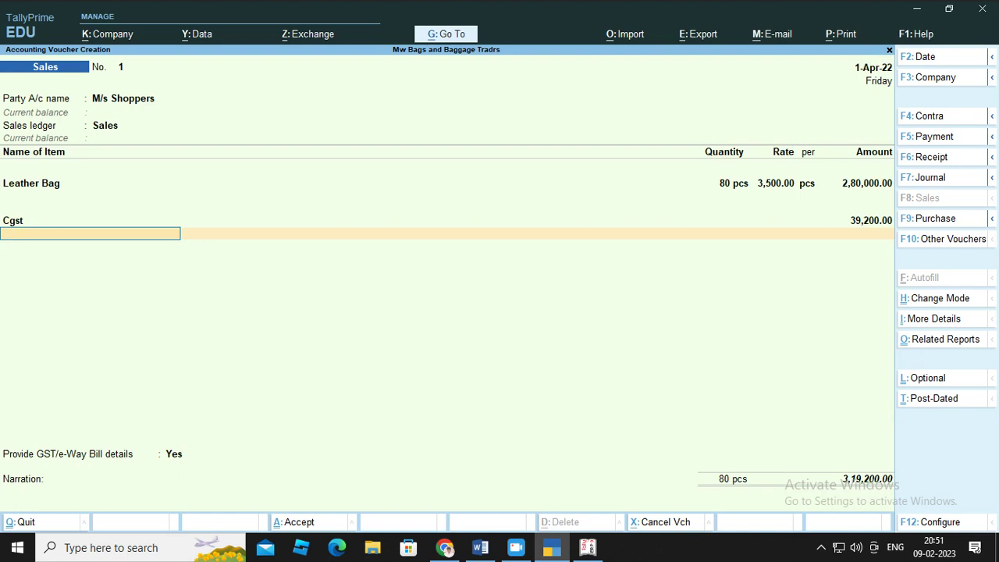
pyautogui.write('Sg')
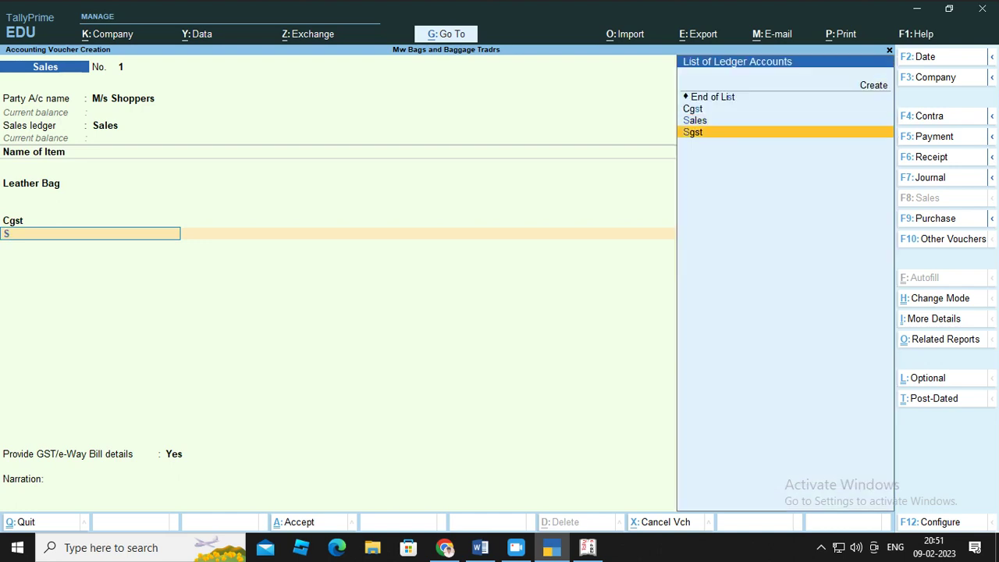
pyautogui.press('Return')
pyautogui.press('Return')
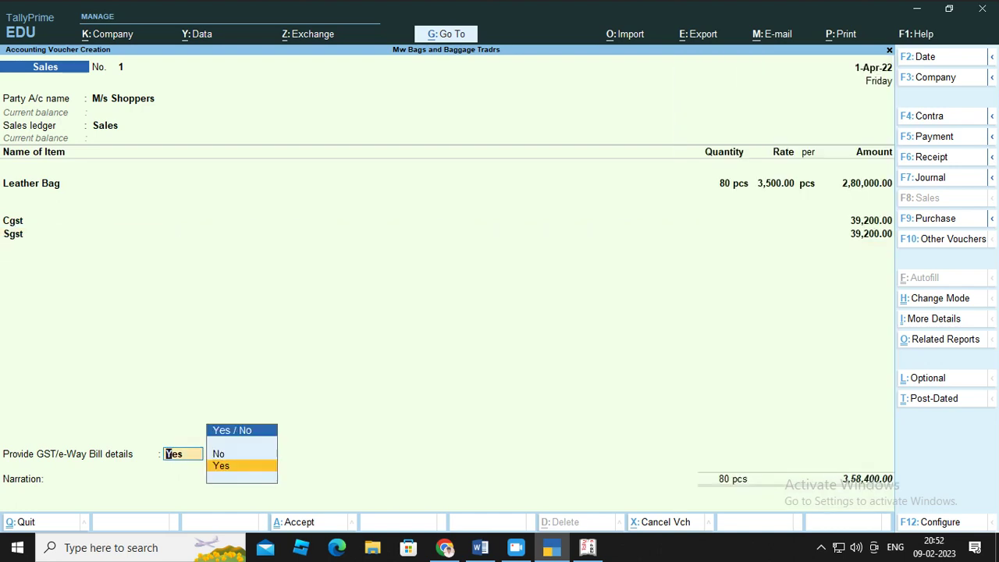
# - Keep the default e-Way Bill details and accept New Ref 1 as the bill-wise reference for M/s Shoppers
pyautogui.press('Return')
pyautogui.press('Return')
pyautogui.press('Return')
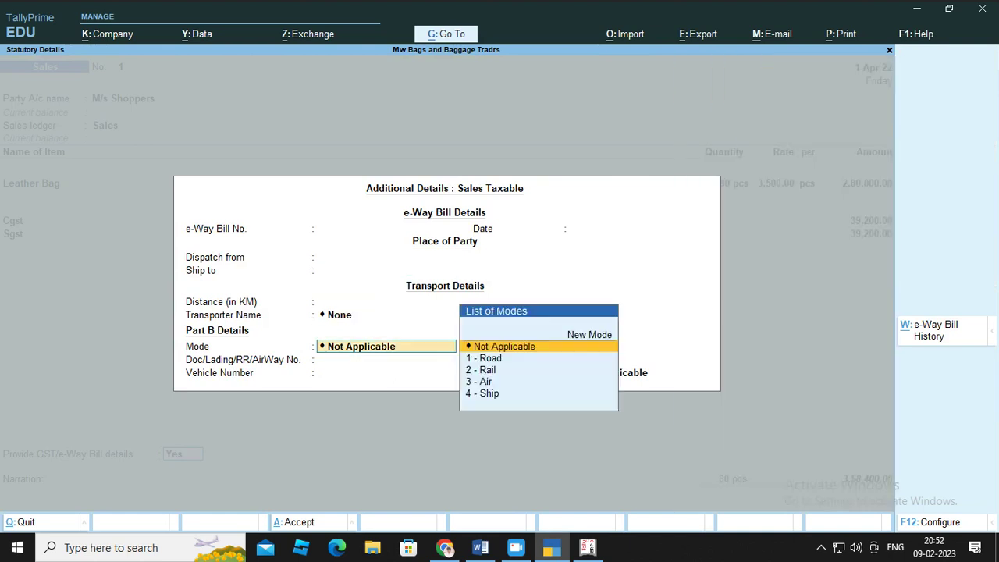
pyautogui.hotkey('ctrl', 'a')
pyautogui.press('Return')
pyautogui.press('Return')
pyautogui.press('Return')
pyautogui.press('Return')
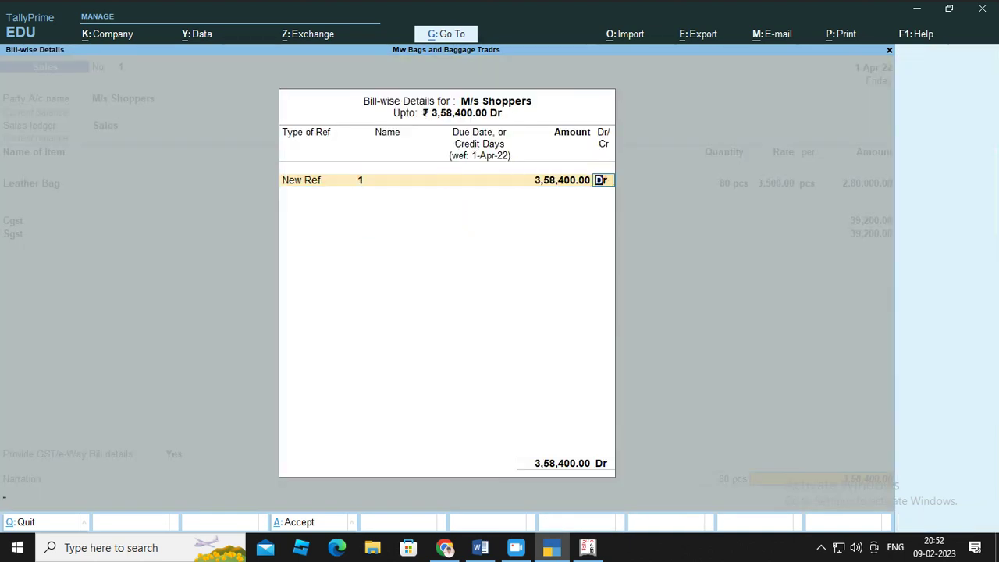
pyautogui.press('Return')
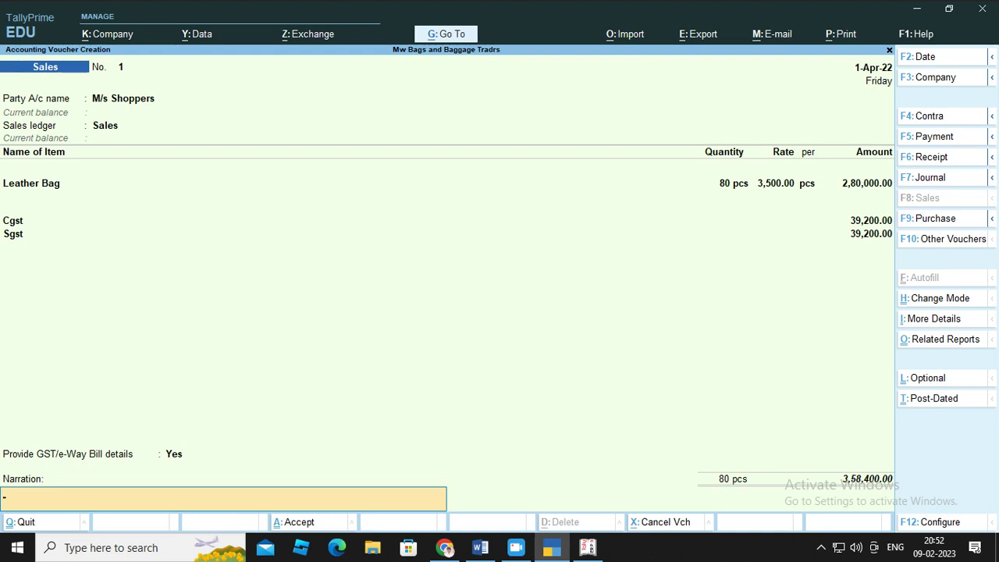
# - Preview the sales voucher's tax invoice and examine its party details, item line and tax breakup at enlarged size
pyautogui.hotkey('alt', 'p')
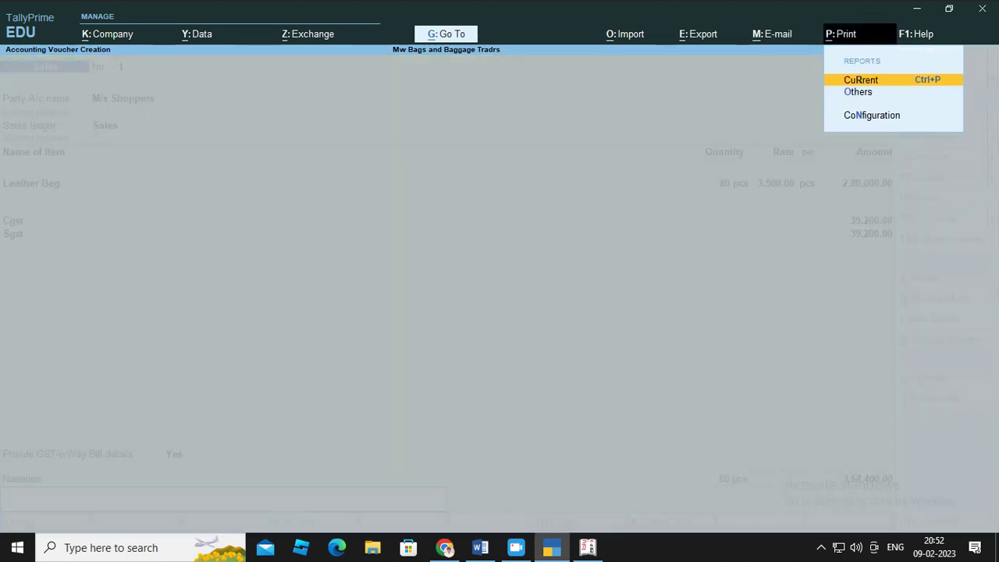
pyautogui.press('Return')
pyautogui.press('i')
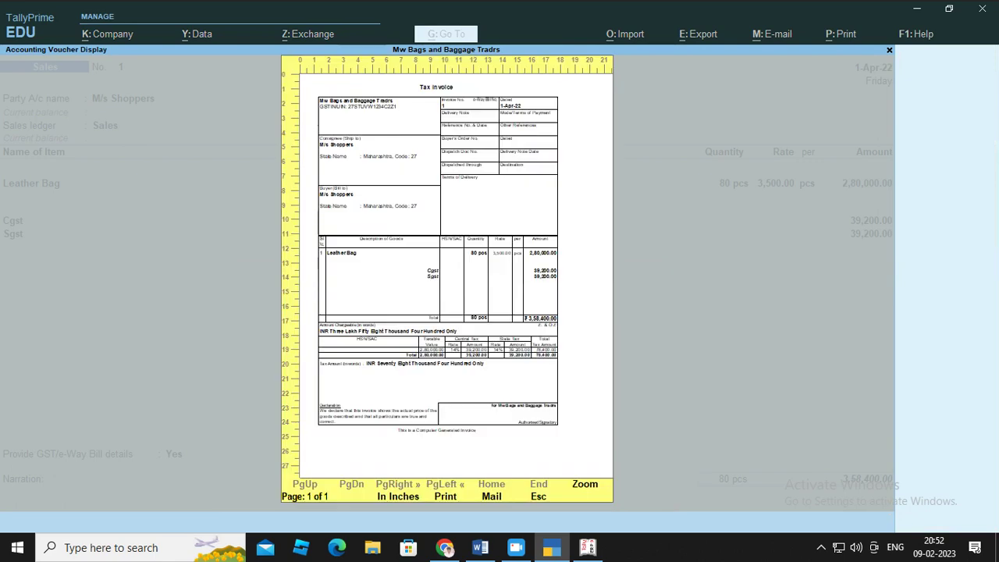
pyautogui.press('Return')
pyautogui.scroll(-5, 448, 289)
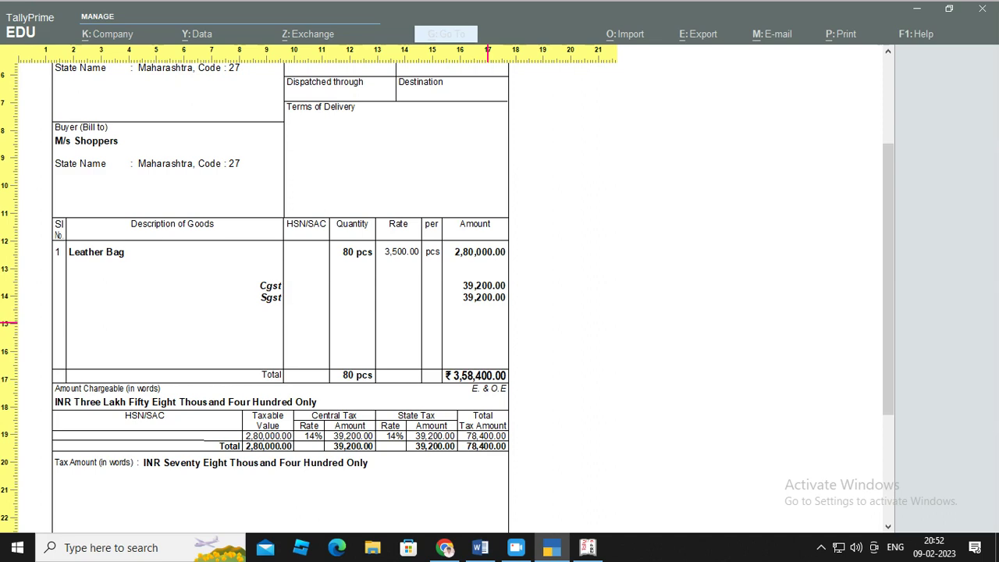
pyautogui.scroll(4, 488, 322)
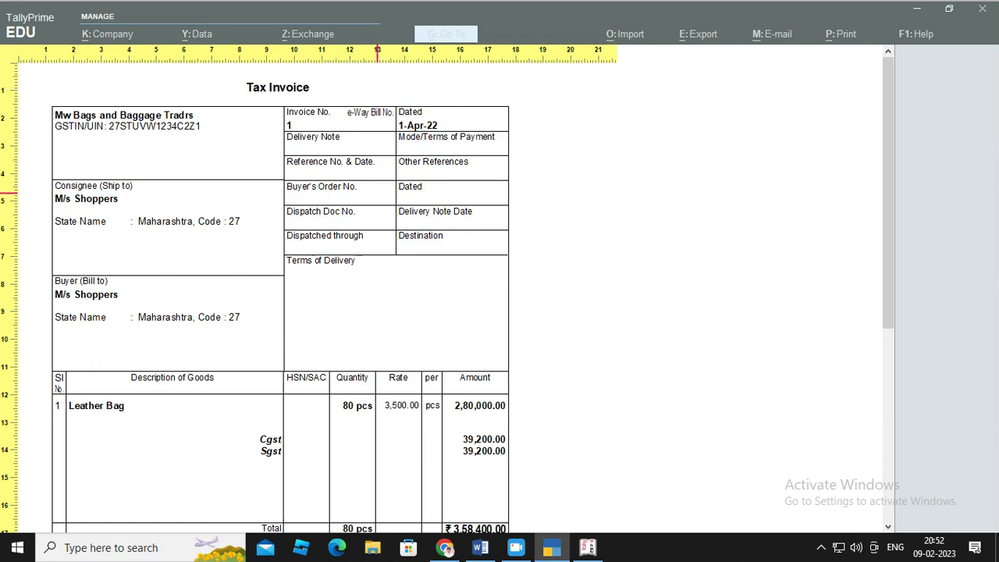
pyautogui.scroll(-5, 379, 193)
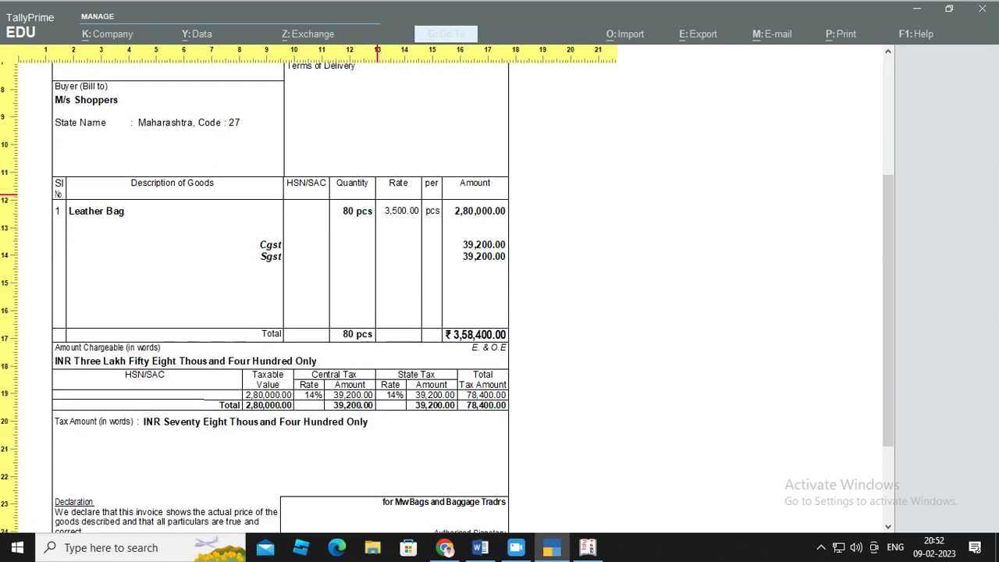
pyautogui.scroll(-1, 382, 226)
pyautogui.scroll(6, 386, 226)
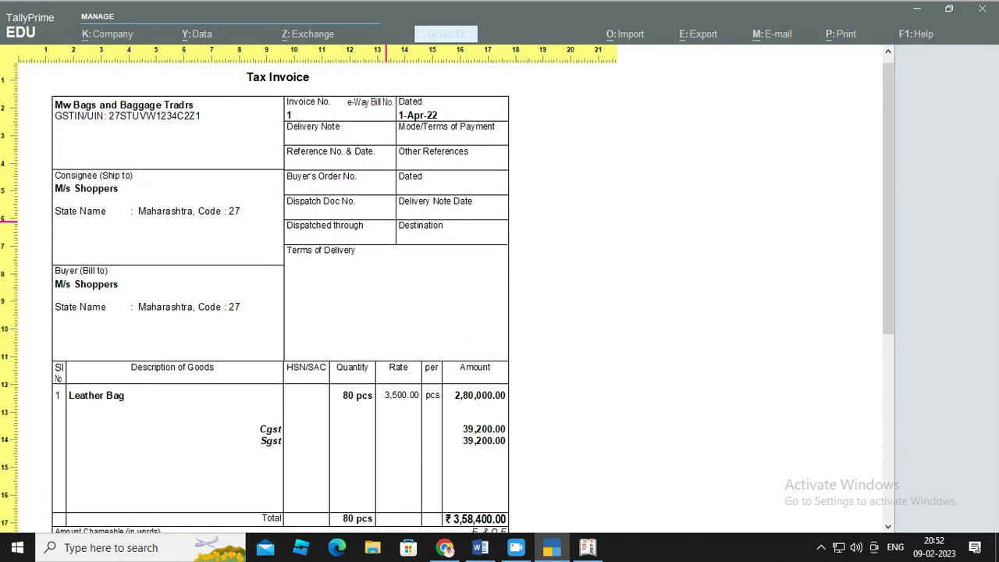
pyautogui.hotkey('alt', 'z')
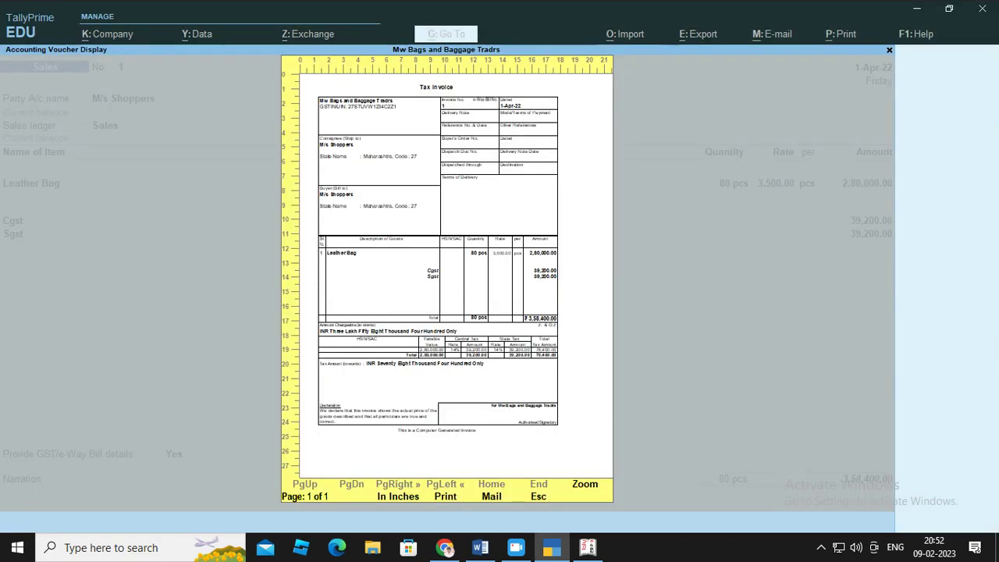
pyautogui.press('Escape')
pyautogui.press('Escape')
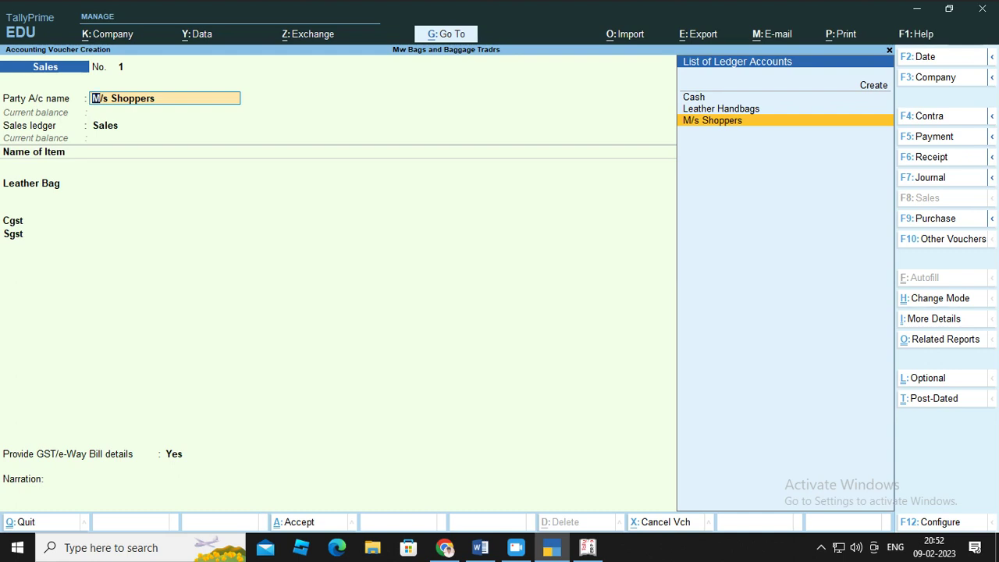
# - Go through the M/s Shoppers sales voucher again, keeping its dispatch, party, item, tax and bill-wise details as entered
pyautogui.press('Return')
pyautogui.press('Return')
pyautogui.press('Return')
pyautogui.press('Return')
pyautogui.press('Return')
pyautogui.press('Return')
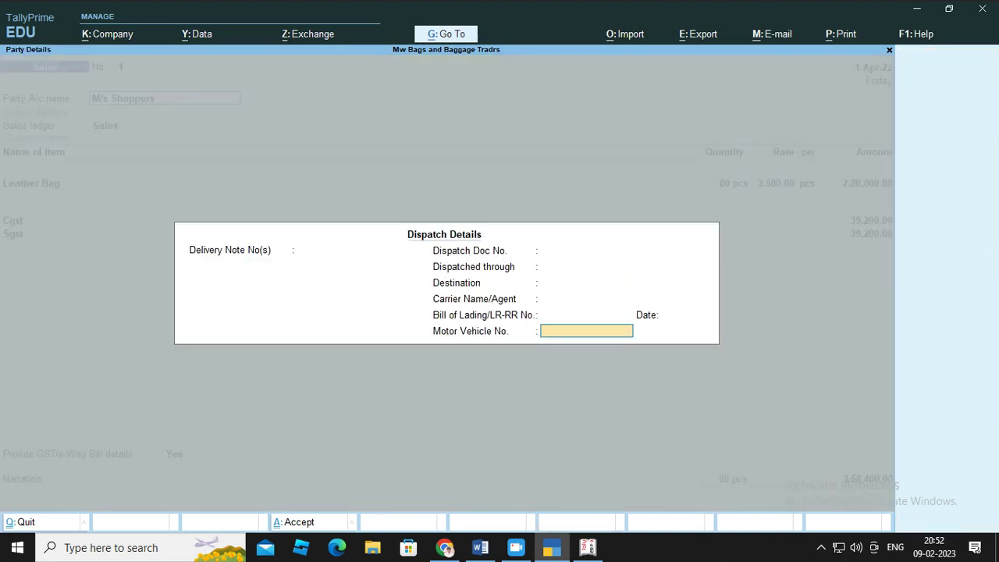
pyautogui.press('Return')
pyautogui.press('Return')
pyautogui.press('Return')
pyautogui.press('Return')
pyautogui.press('Return')
pyautogui.press('Return')
pyautogui.press('Return')
pyautogui.press('Return')
pyautogui.press('Return')
pyautogui.press('Return')
pyautogui.press('Return')
pyautogui.press('Return')
pyautogui.press('Return')
pyautogui.press('Return')
pyautogui.press('Return')
pyautogui.press('Return')
pyautogui.press('Return')
pyautogui.press('Return')
pyautogui.press('Return')
pyautogui.press('Return')
pyautogui.press('Return')
pyautogui.press('Return')
pyautogui.press('Return')
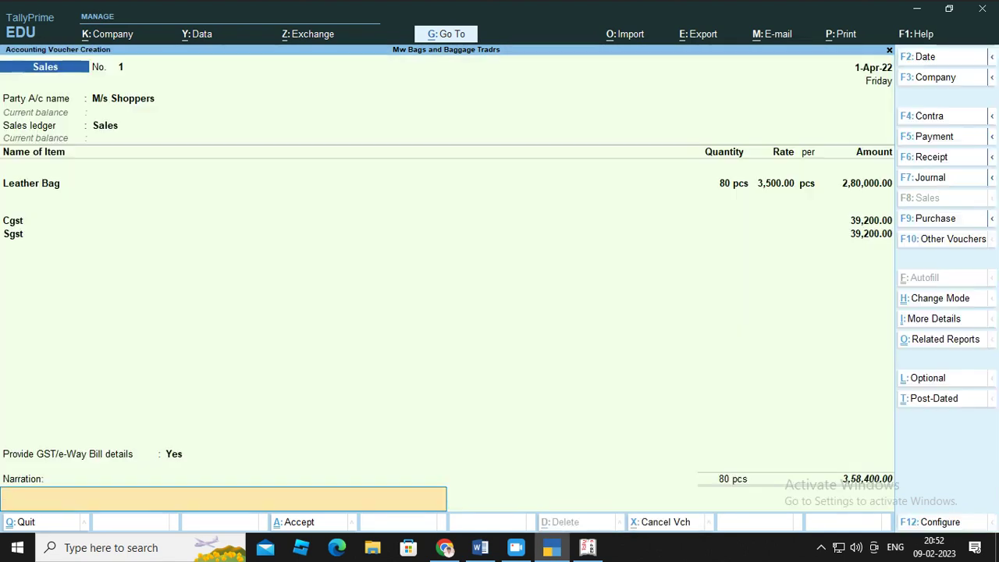
# - Save the M/s Shoppers sales voucher with the narration left blank
pyautogui.press('Return')
pyautogui.press('Return')
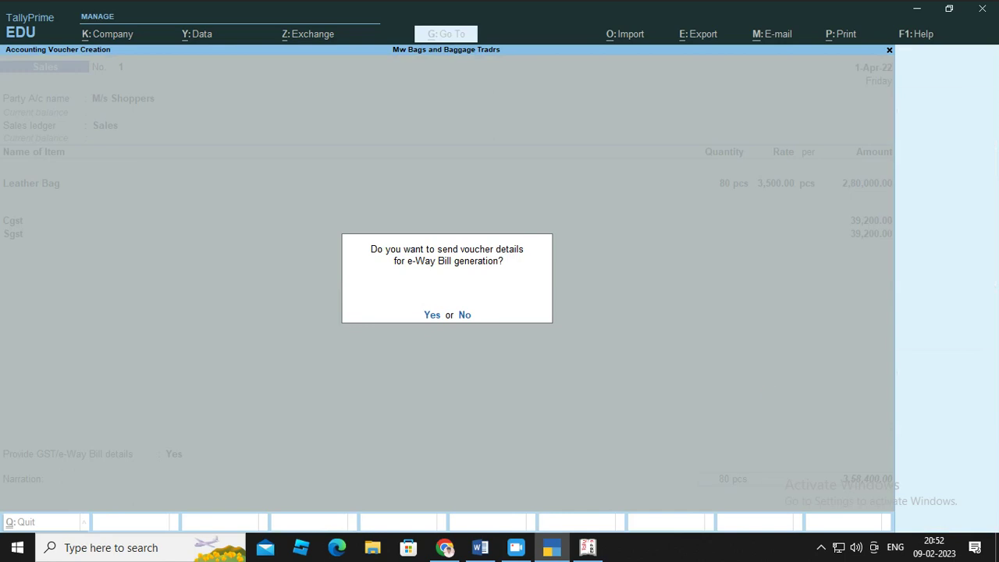
pyautogui.press('Return')
pyautogui.press('Return')
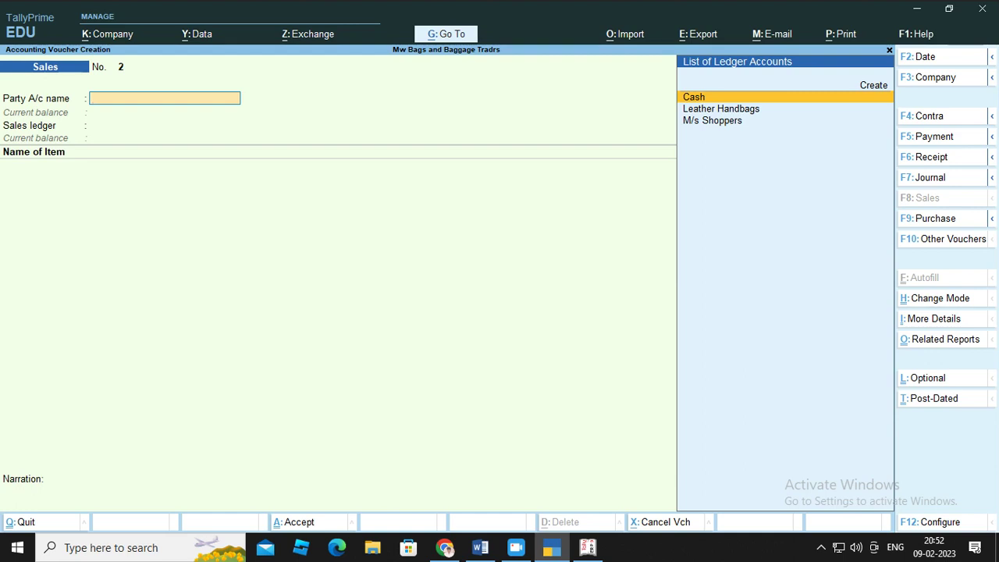
# - Quit sales voucher creation and open the additional reports list
pyautogui.press('Escape')
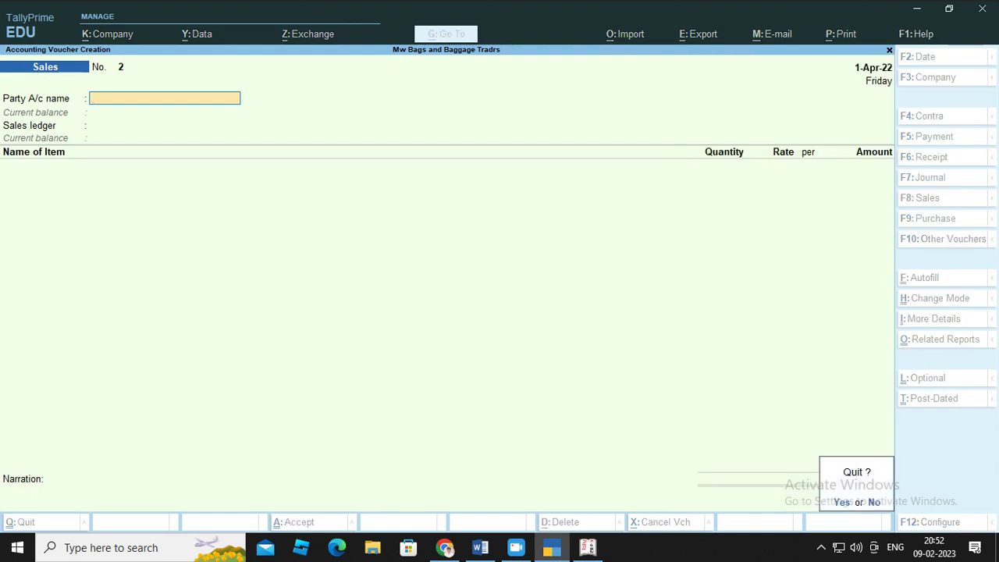
pyautogui.press('y')
pyautogui.press('Down')
pyautogui.press('Down')
pyautogui.press('Down')
pyautogui.press('Down')
pyautogui.press('Down')
pyautogui.press('Down')
pyautogui.press('Down')
pyautogui.press('Down')
pyautogui.press('Up')
pyautogui.press('Return')
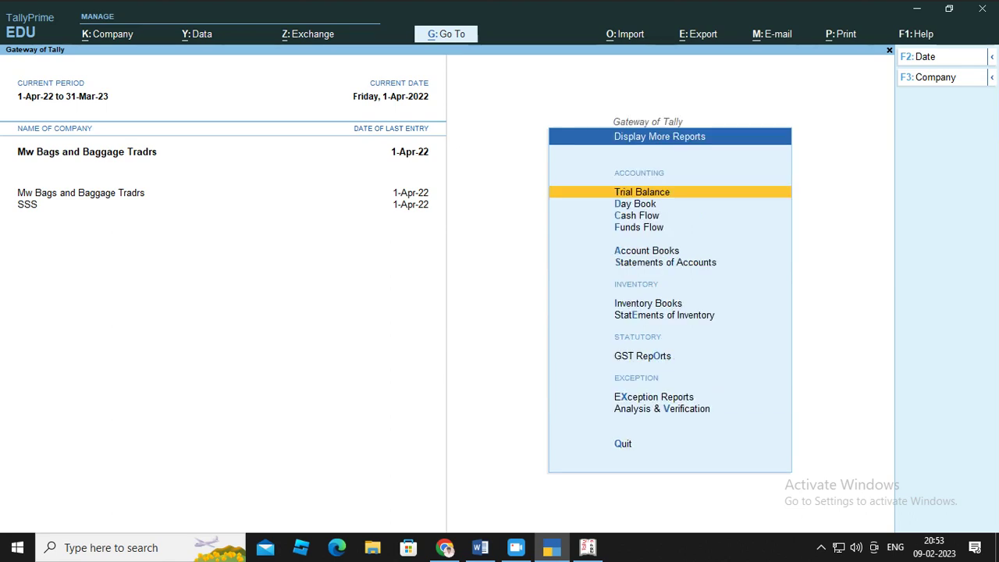
# - Open the GSTR-2 return from the GST reports to view the company's inward supplies
pyautogui.press('Down')
pyautogui.press('Down')
pyautogui.press('Down')
pyautogui.press('Down')
pyautogui.press('Down')
pyautogui.press('Down')
pyautogui.press('Down')
pyautogui.press('Down')
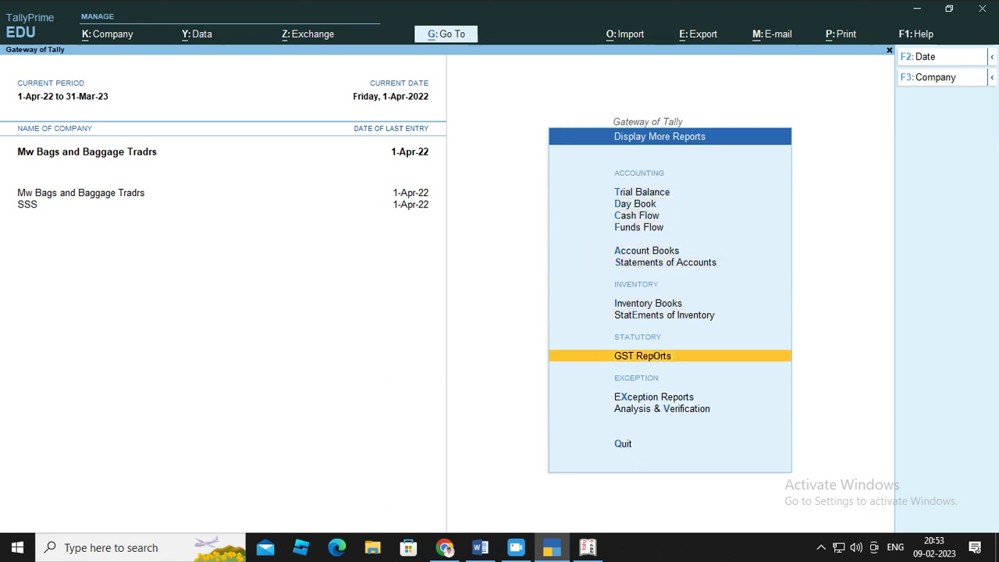
pyautogui.press('Return')
pyautogui.press('Down')
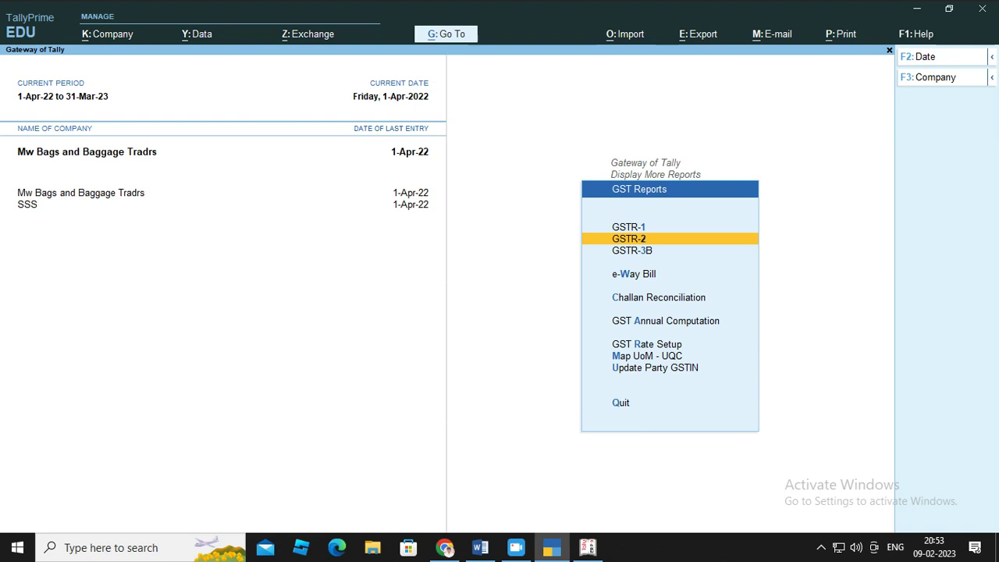
pyautogui.press('Return')
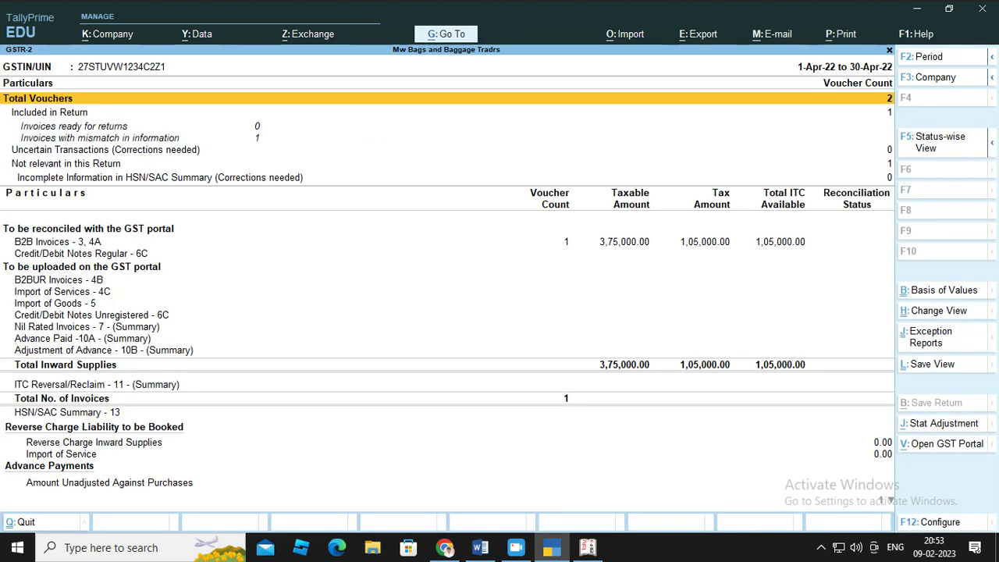